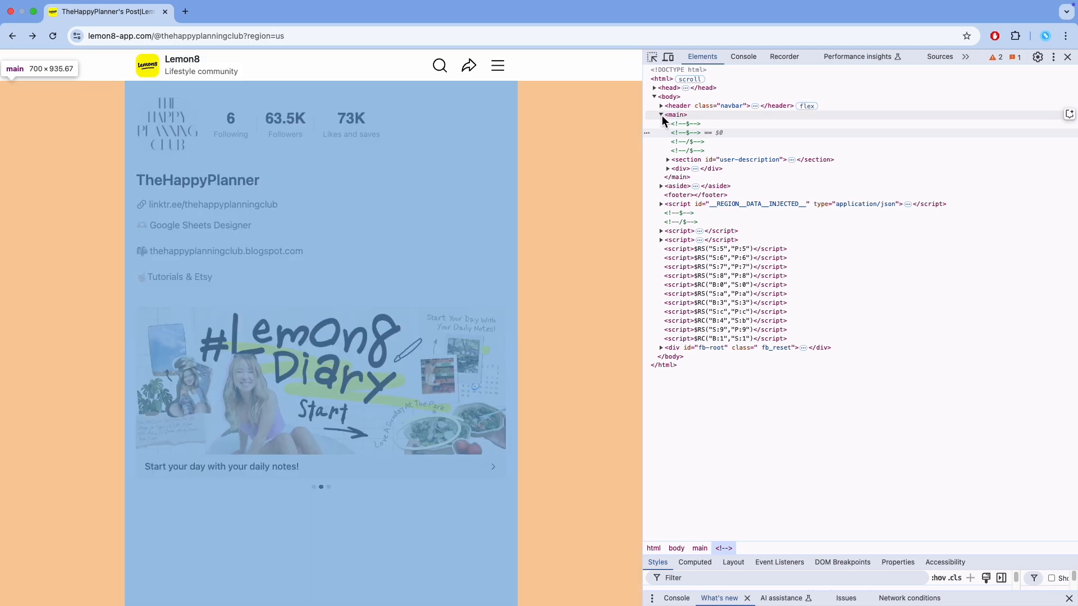
Expand the profile page's element tree down to the followers count span and copy its full XPath.
click(662, 116)
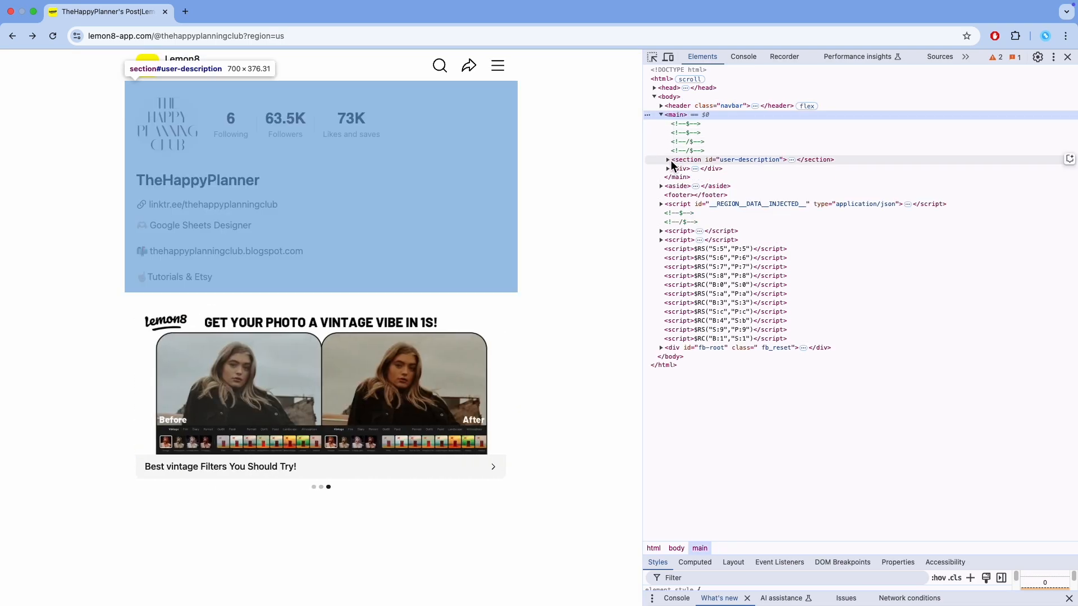
click(668, 160)
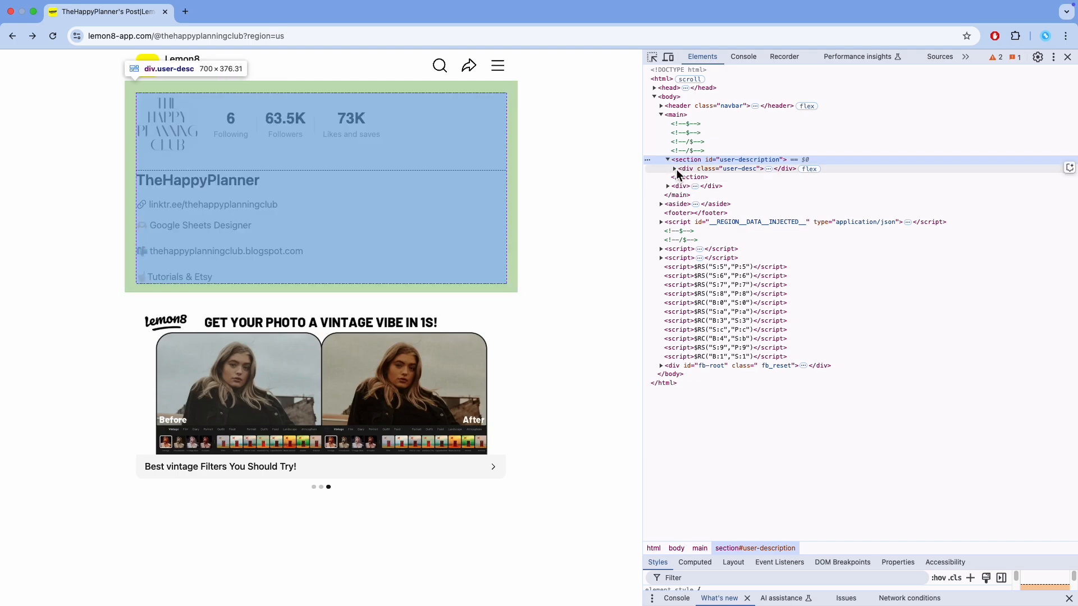
click(676, 169)
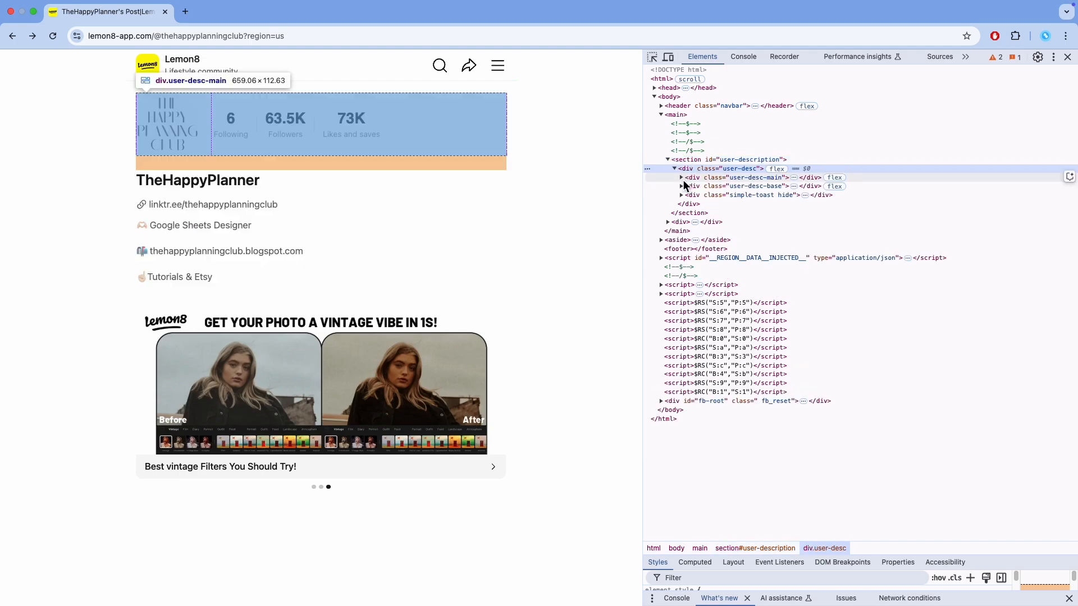
click(681, 179)
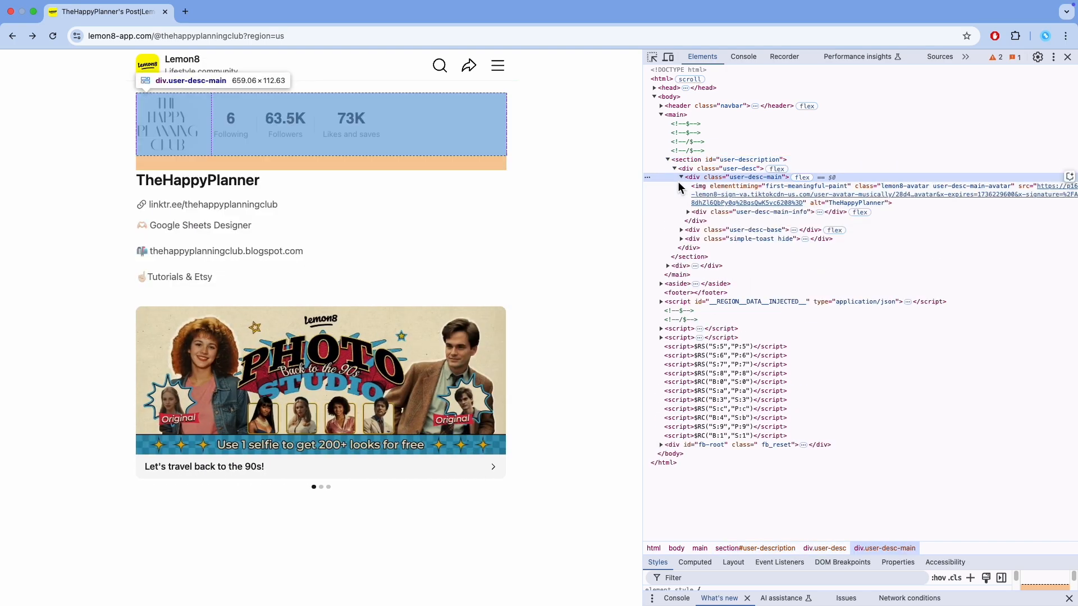
click(690, 213)
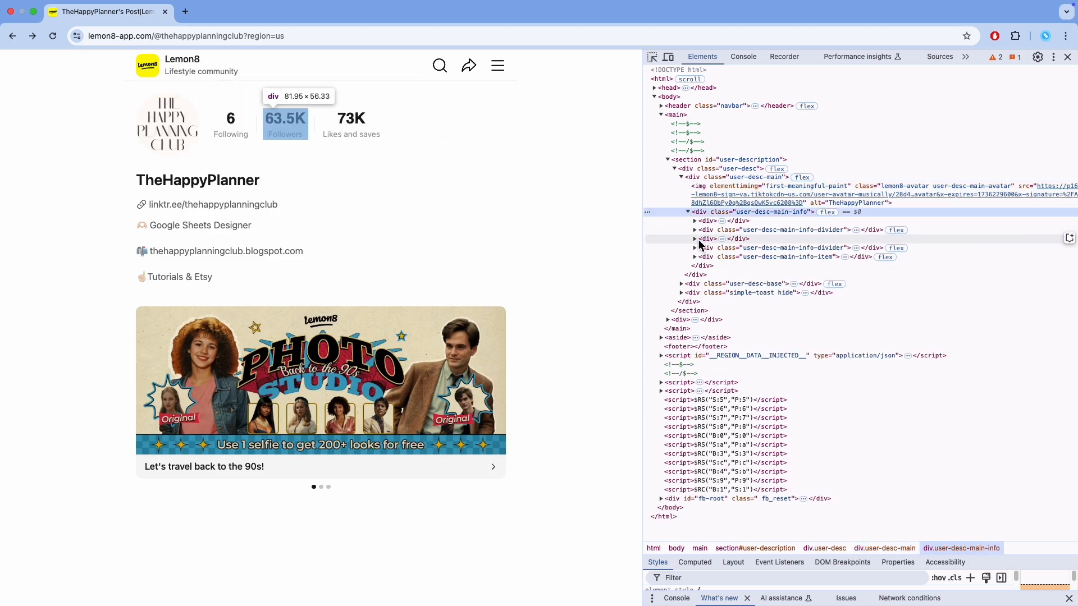
click(696, 239)
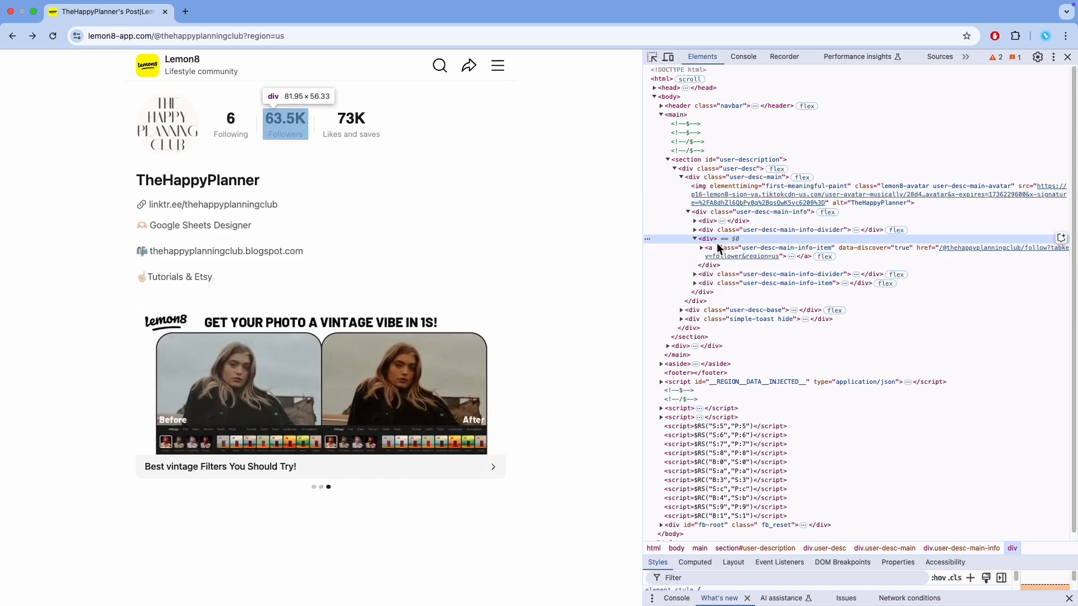
click(700, 248)
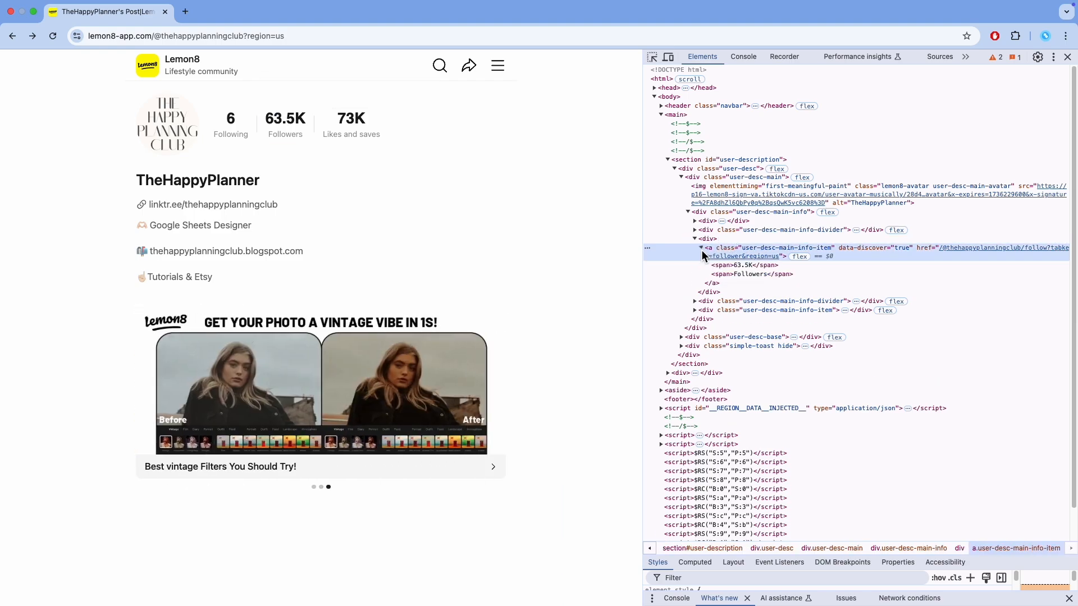
click(742, 266)
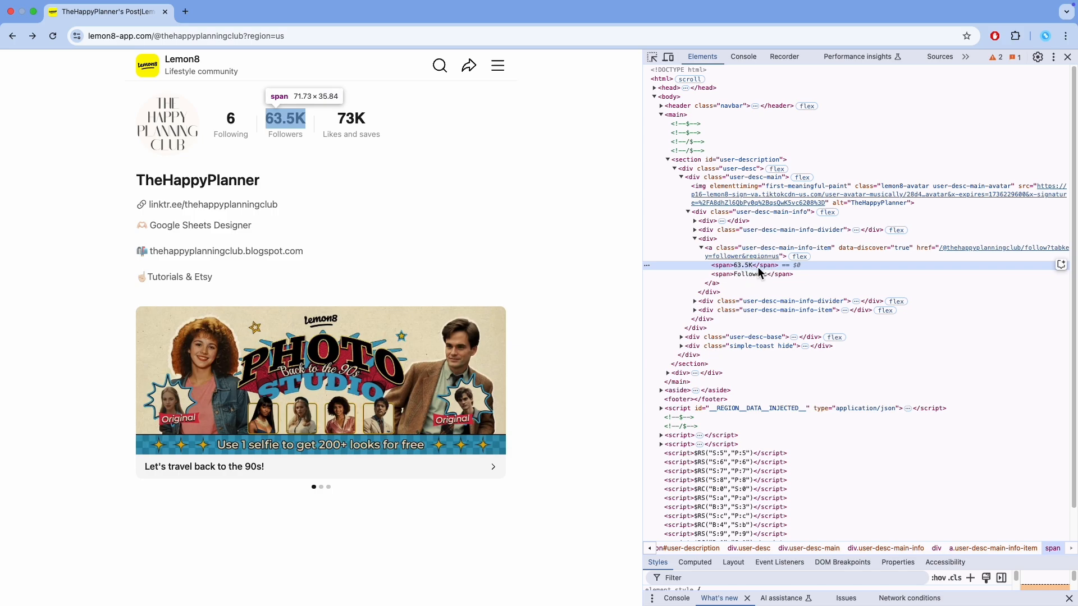
right_click(756, 267)
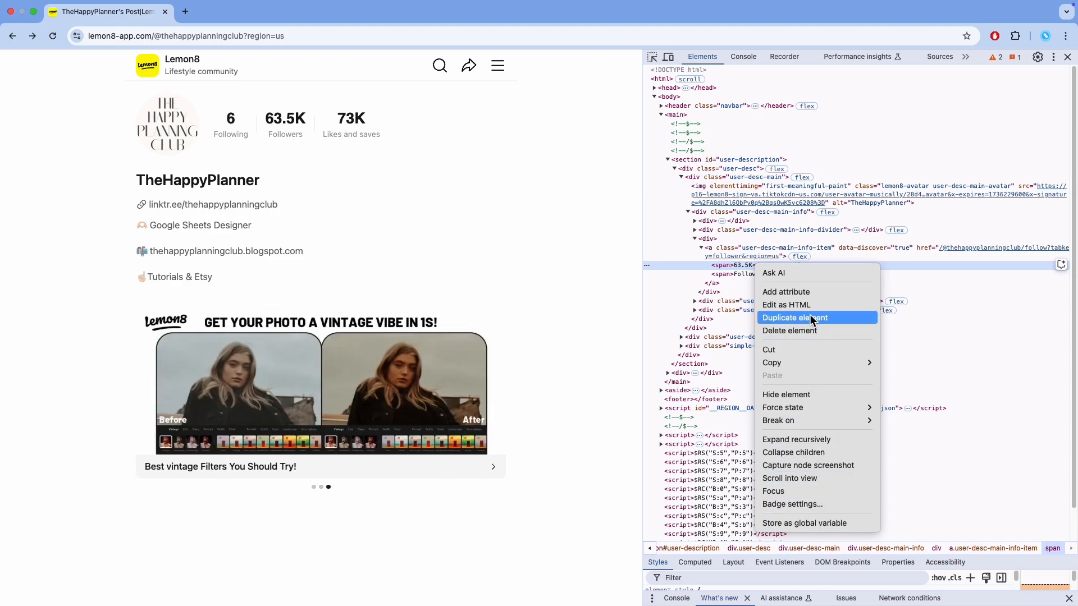
mouse_move(803, 363)
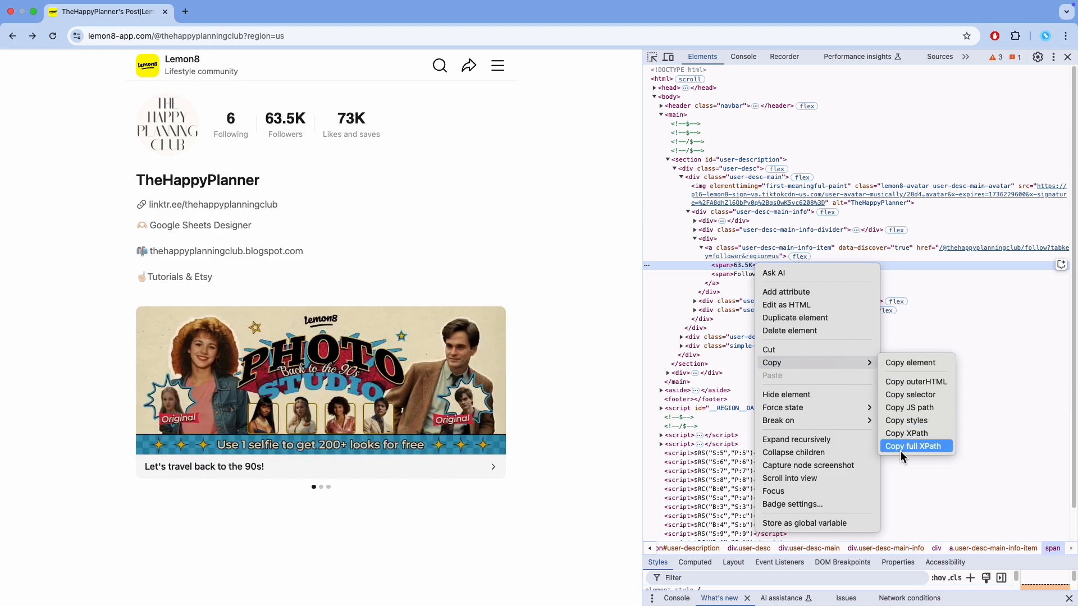
click(921, 448)
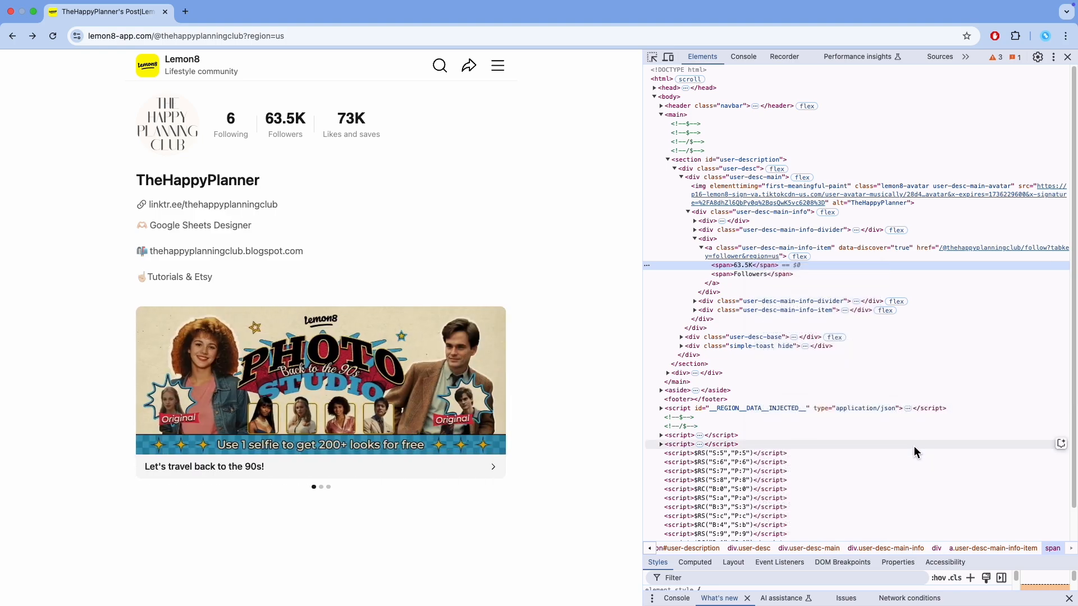
Switch to the spreadsheet and paste the copied XPath into cell H12 of the Follower Data sheet.
click(33, 12)
click(221, 471)
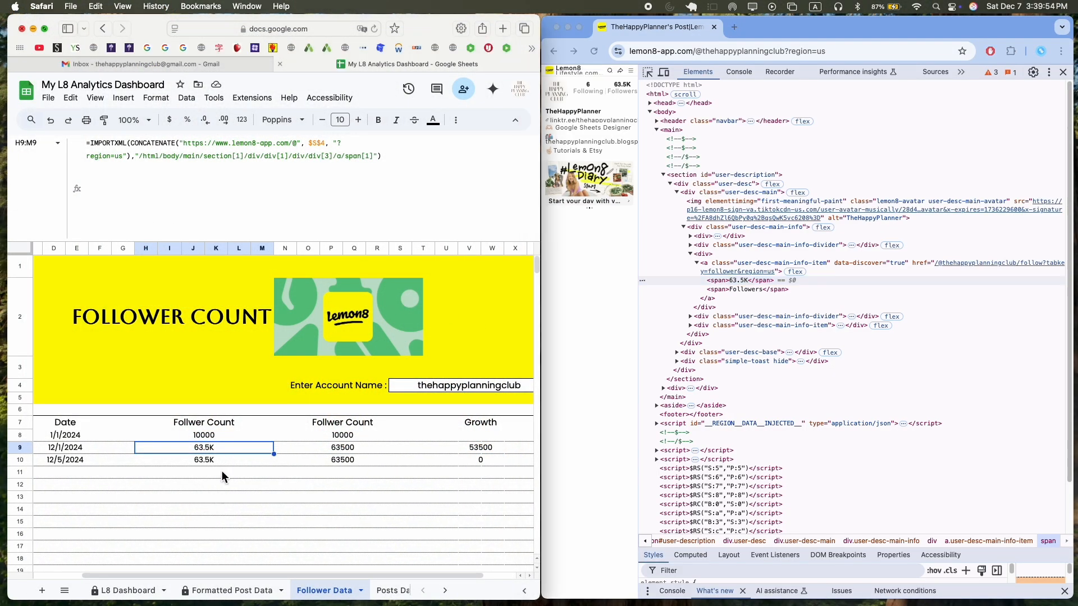
click(231, 471)
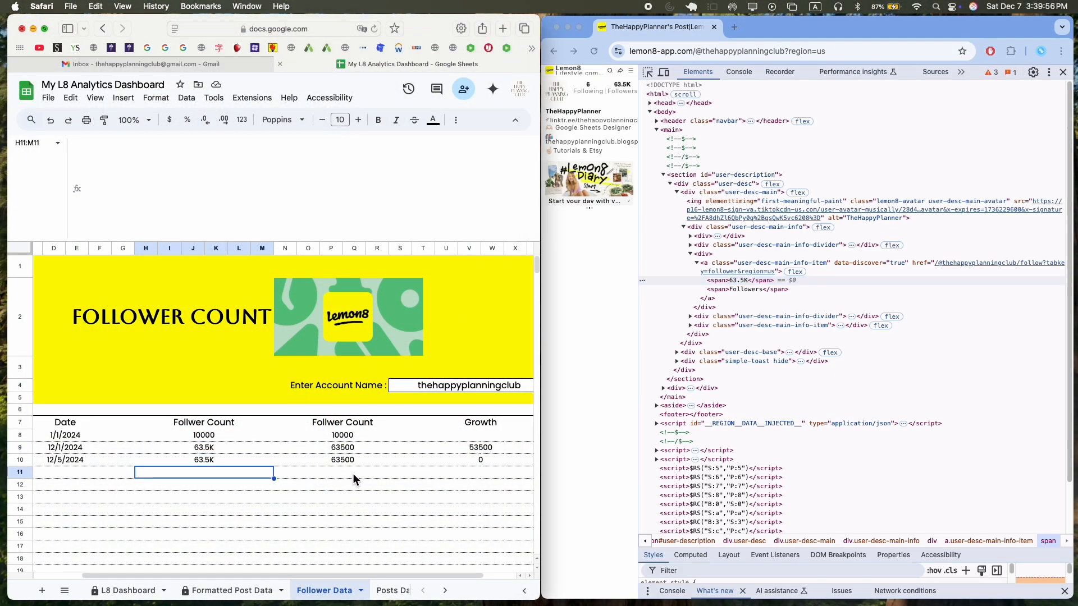
click(206, 488)
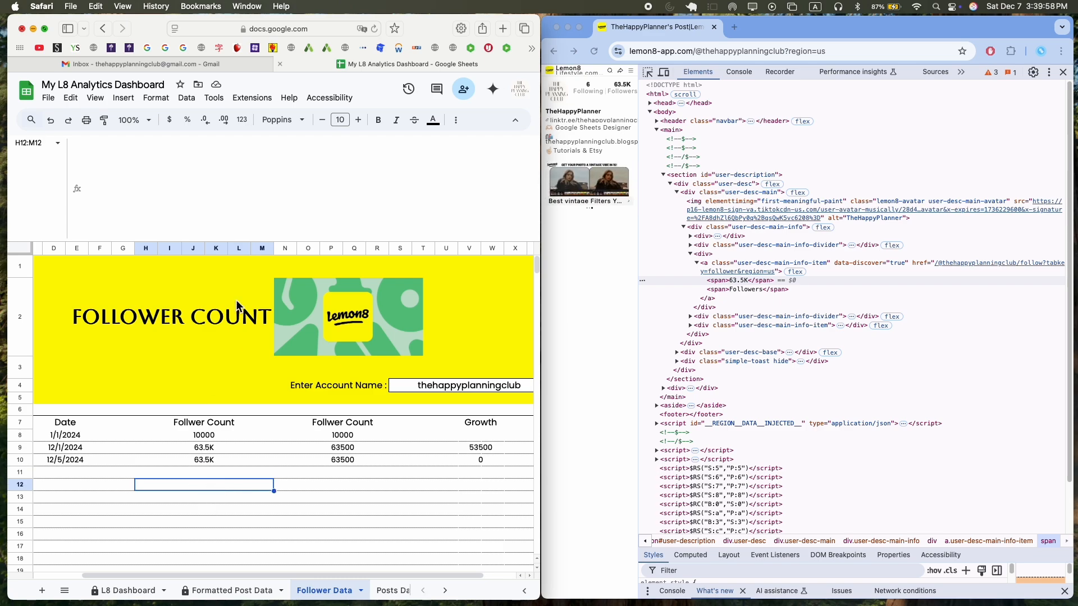
click(254, 174)
key(super+v)
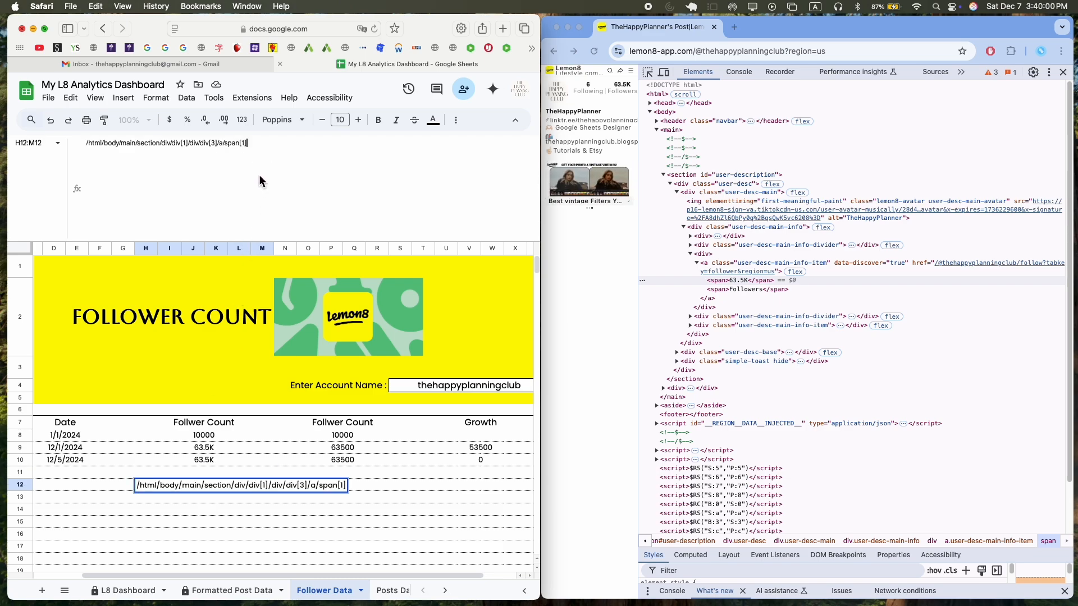
key(Return)
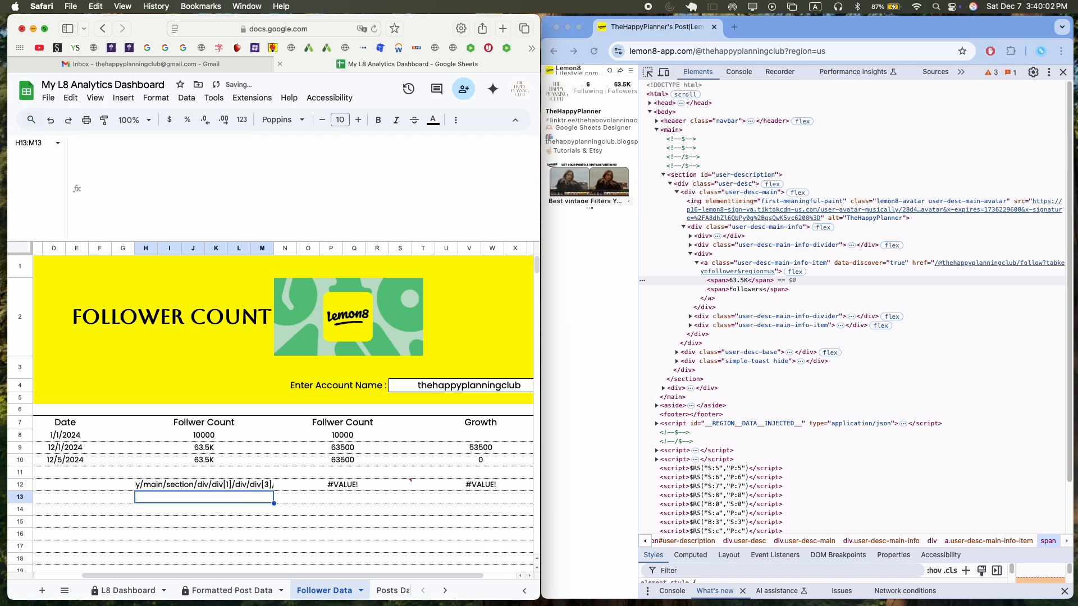
Examine the IMPORTXML formula in cell H9, highlighting its profile URL and the account name reference.
key(Up)
key(Up)
key(Up)
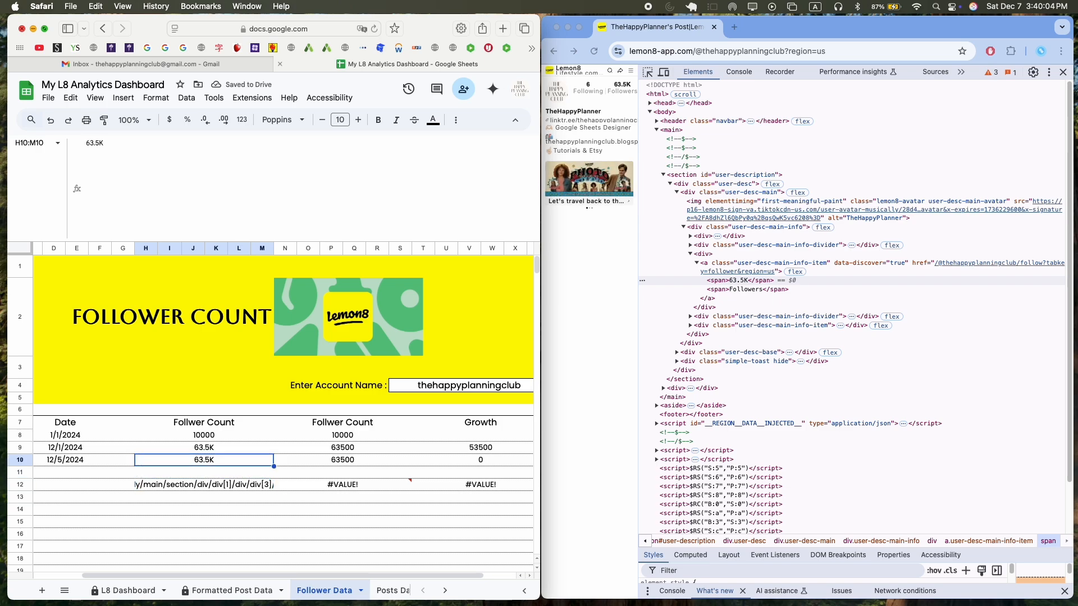
click(210, 450)
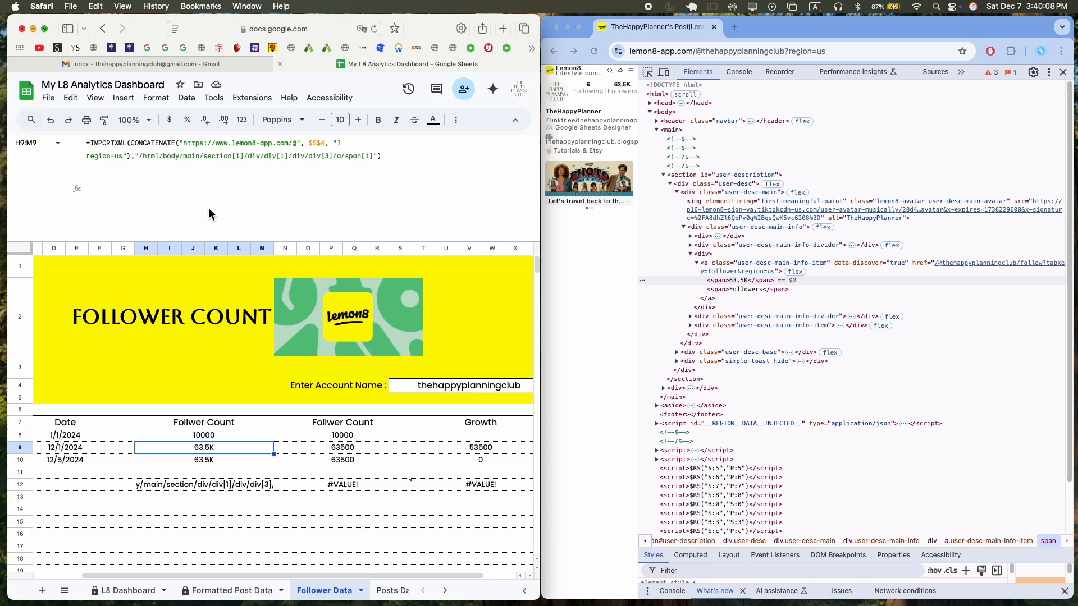
click(168, 205)
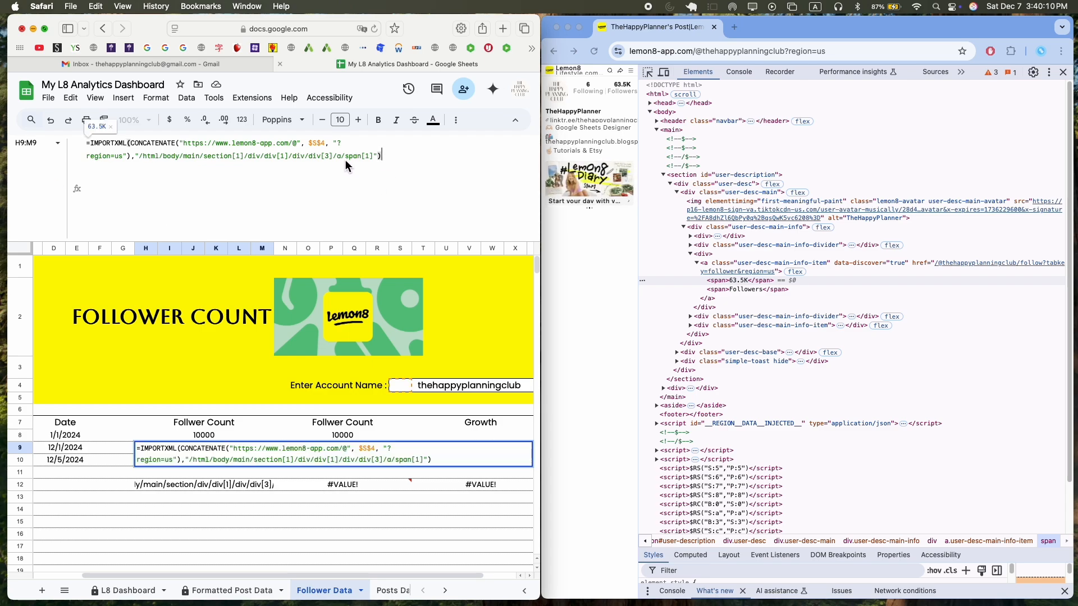
click(134, 146)
drag(134, 146, 301, 150)
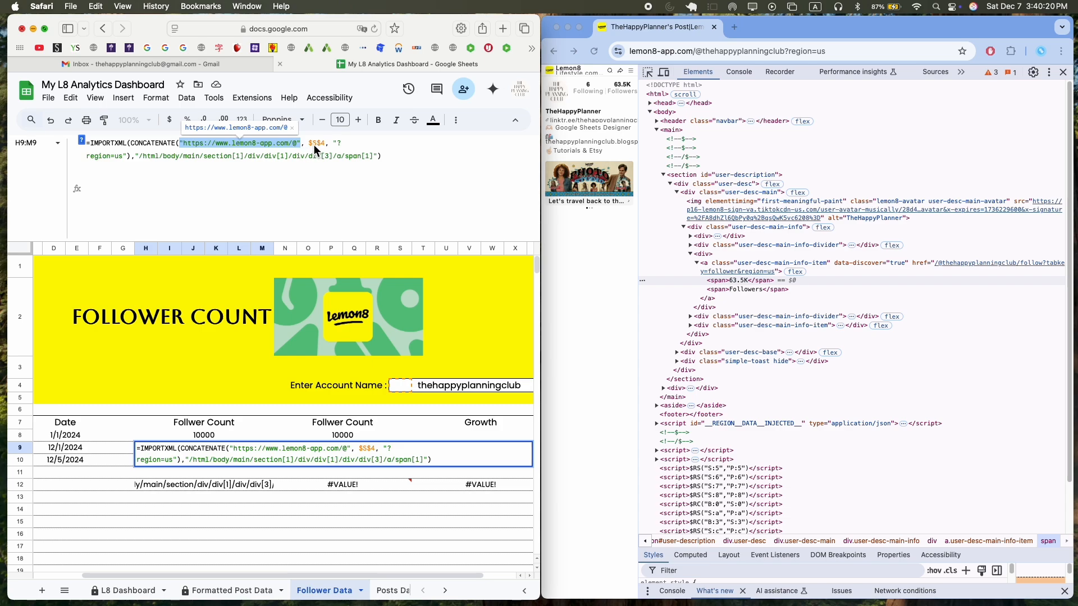
drag(311, 144, 327, 147)
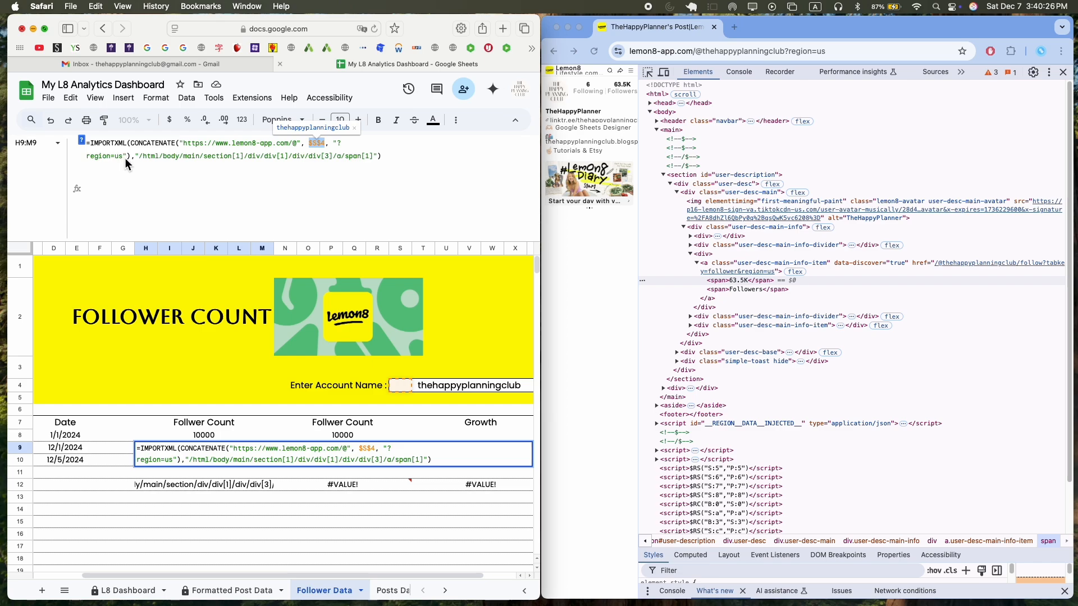
Replace the XPath string in cell H9's IMPORTXML formula with the copied full XPath.
click(88, 156)
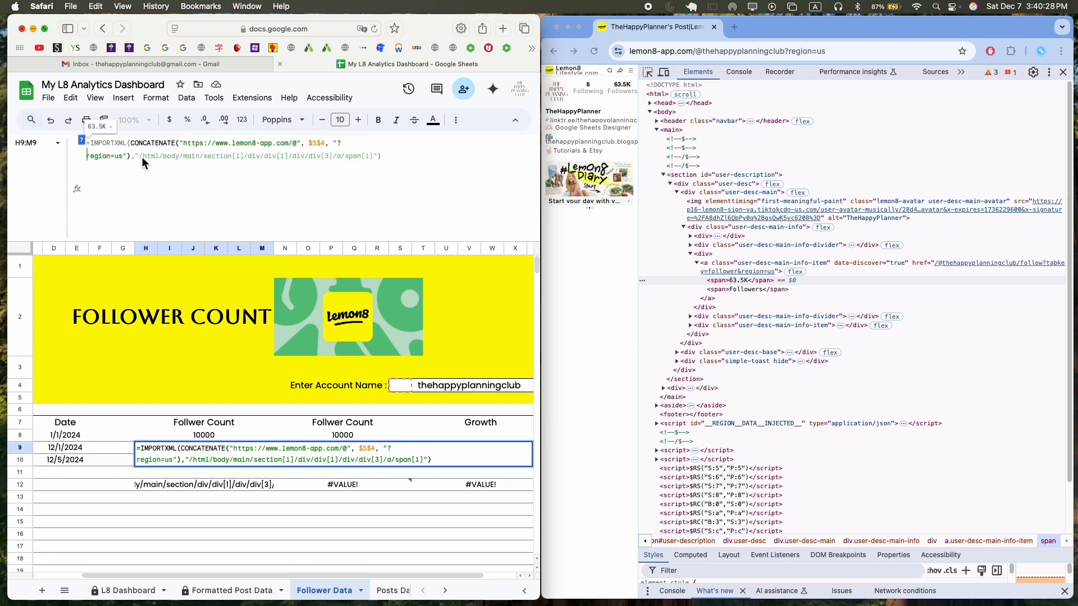
drag(141, 156, 375, 162)
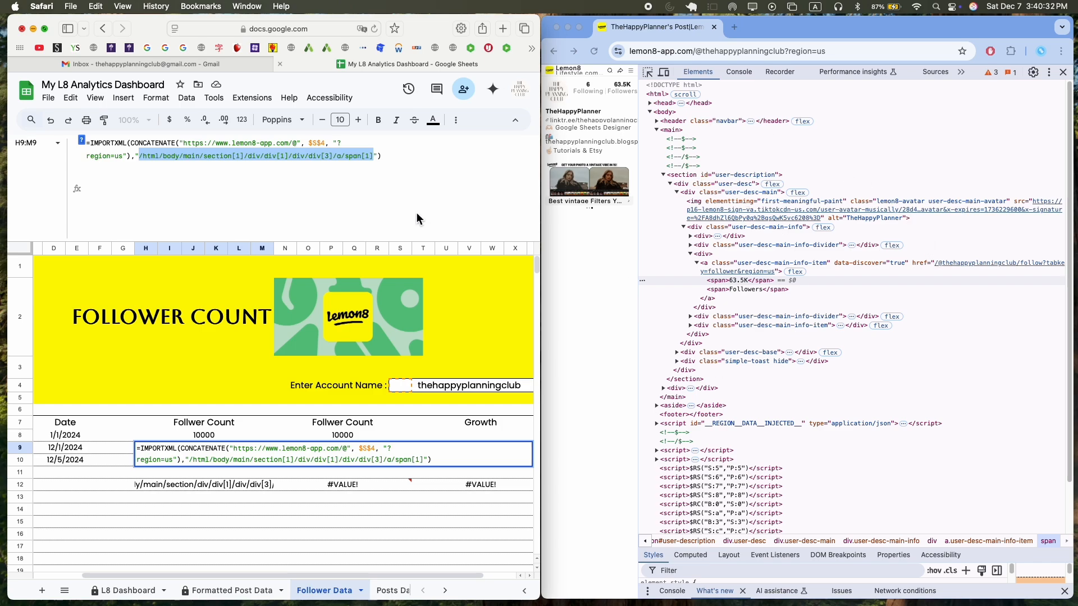
text(/html/body/main/section/div/div[1]/div/div[3]/a/span[1])
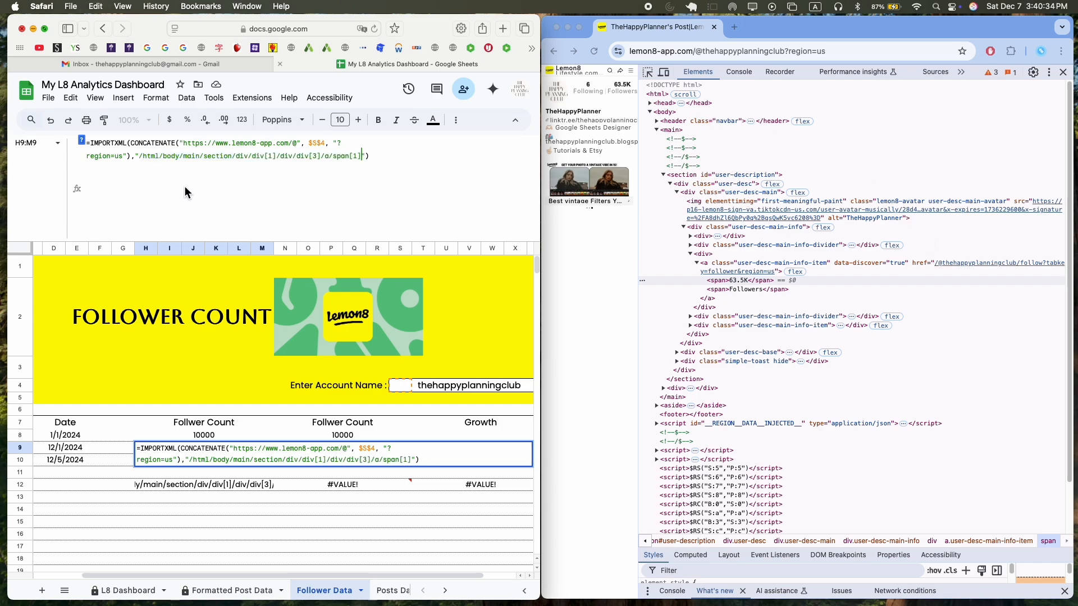
key(Return)
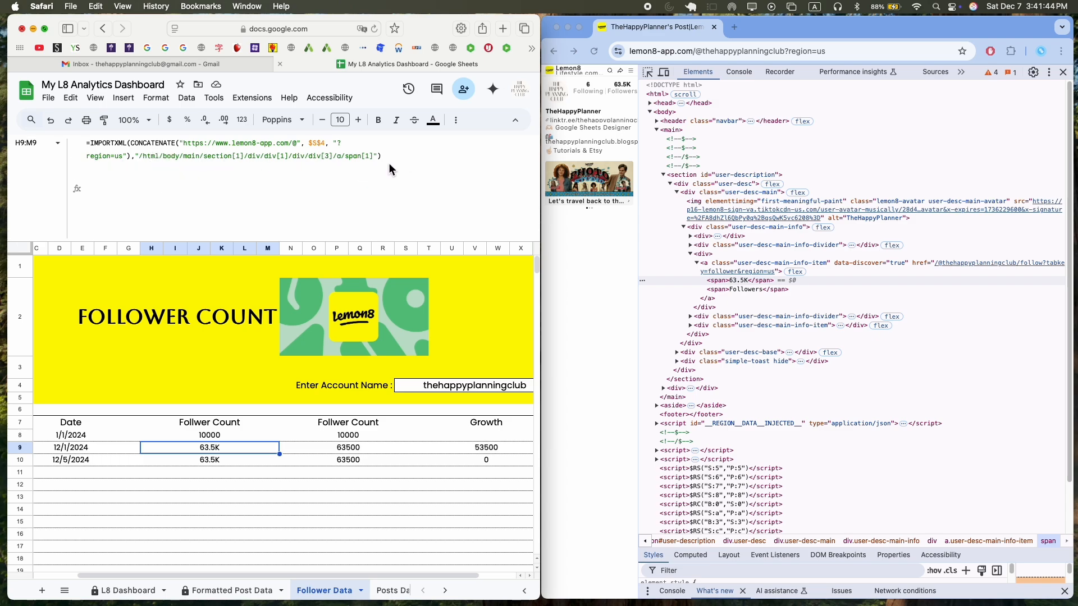
Examine the ARRAYFORMULA in cell N8 that converts K and M follower counts into numbers, highlighting its parts.
key(Return)
key(Return)
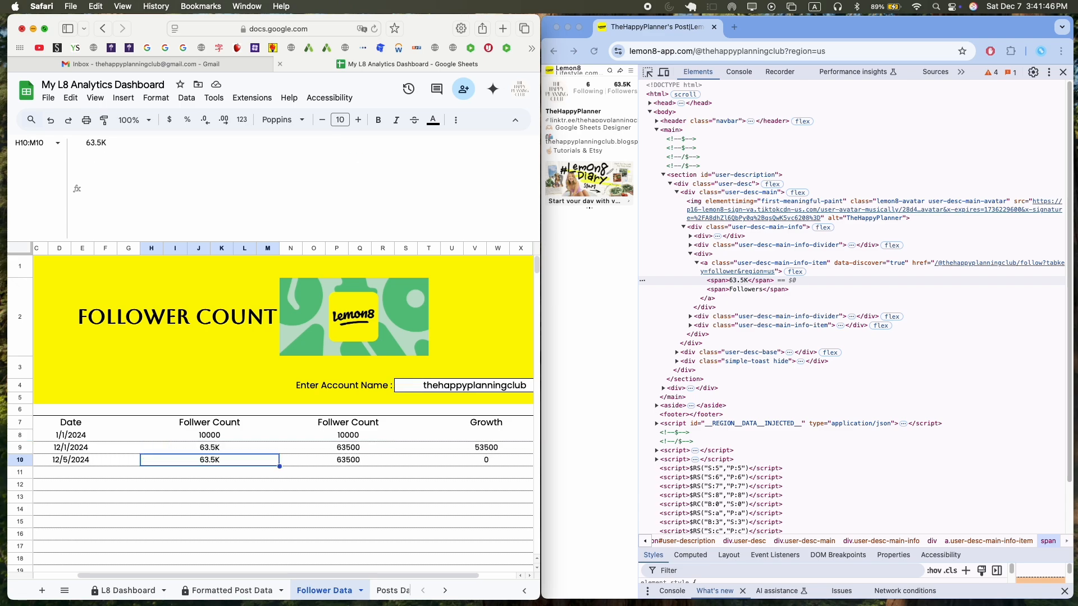
key(Up)
key(Up)
key(Right)
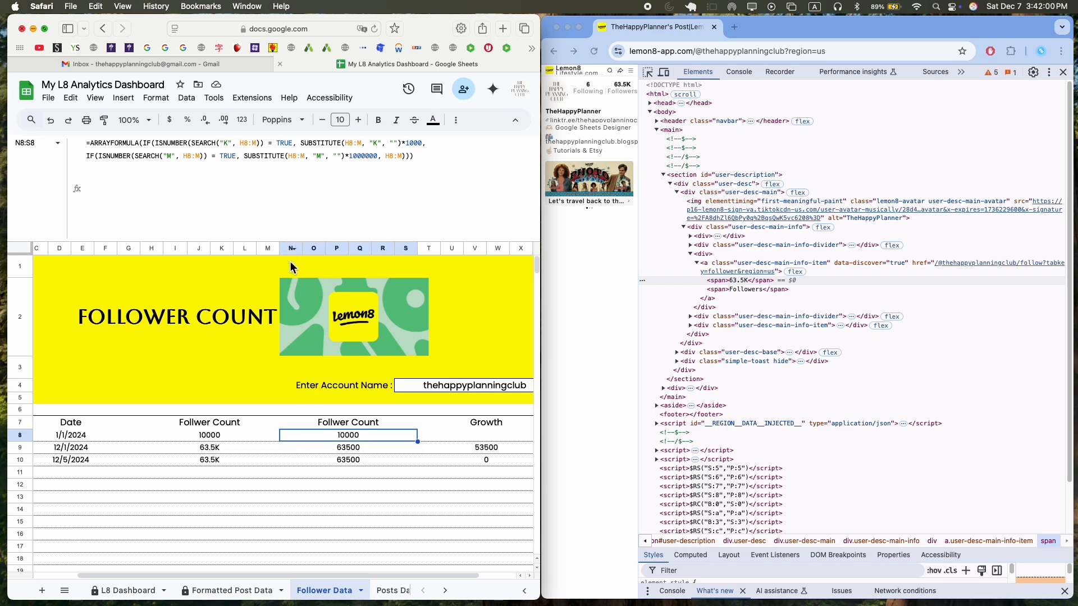
click(302, 451)
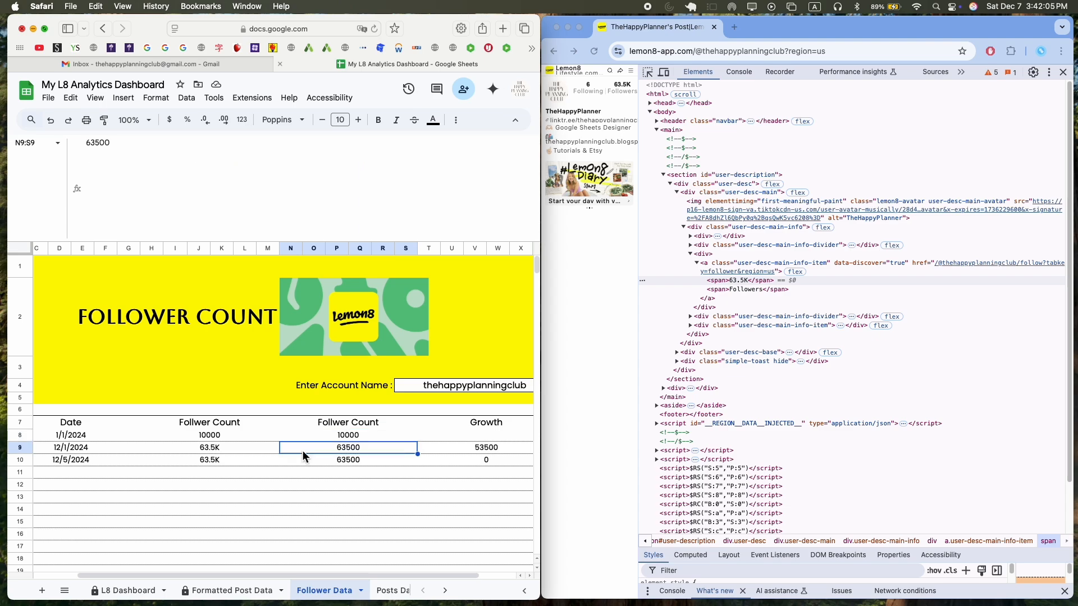
click(331, 438)
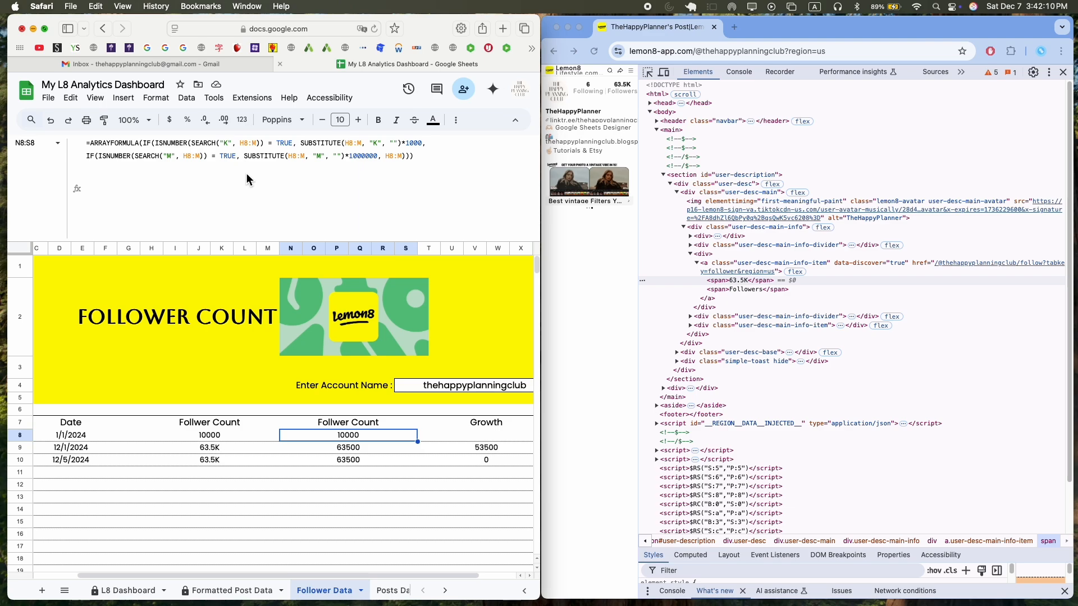
key(super+equal)
key(super+equal)
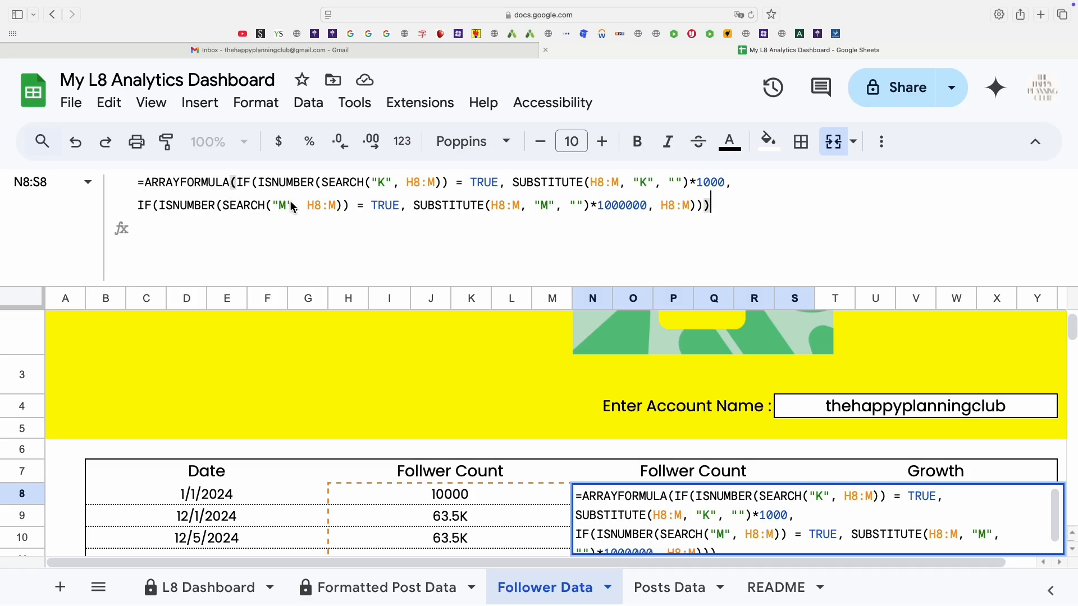
click(442, 208)
click(257, 188)
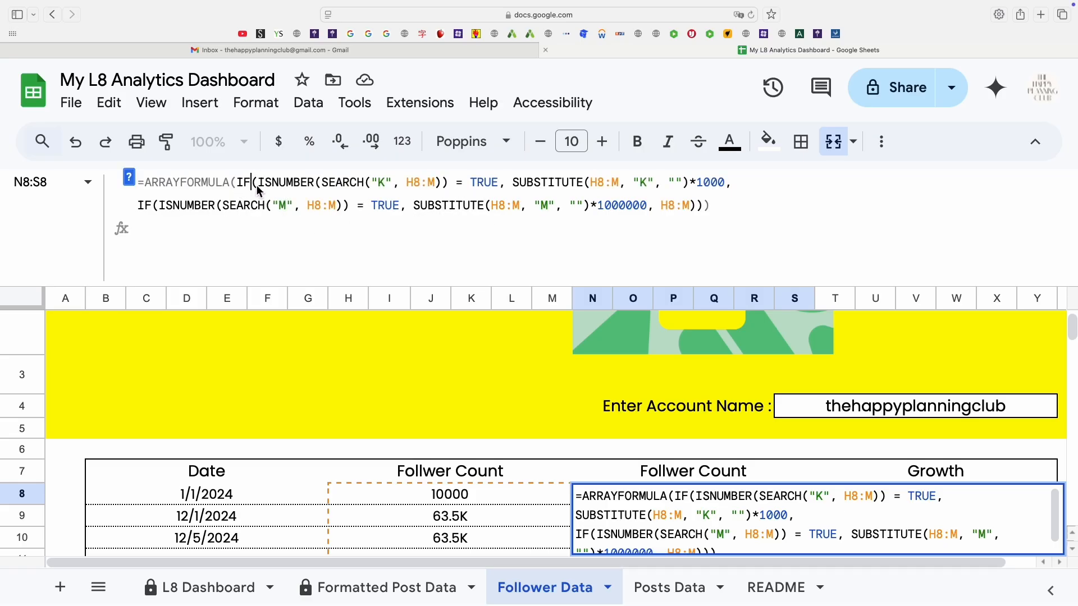
drag(321, 183, 391, 188)
click(418, 183)
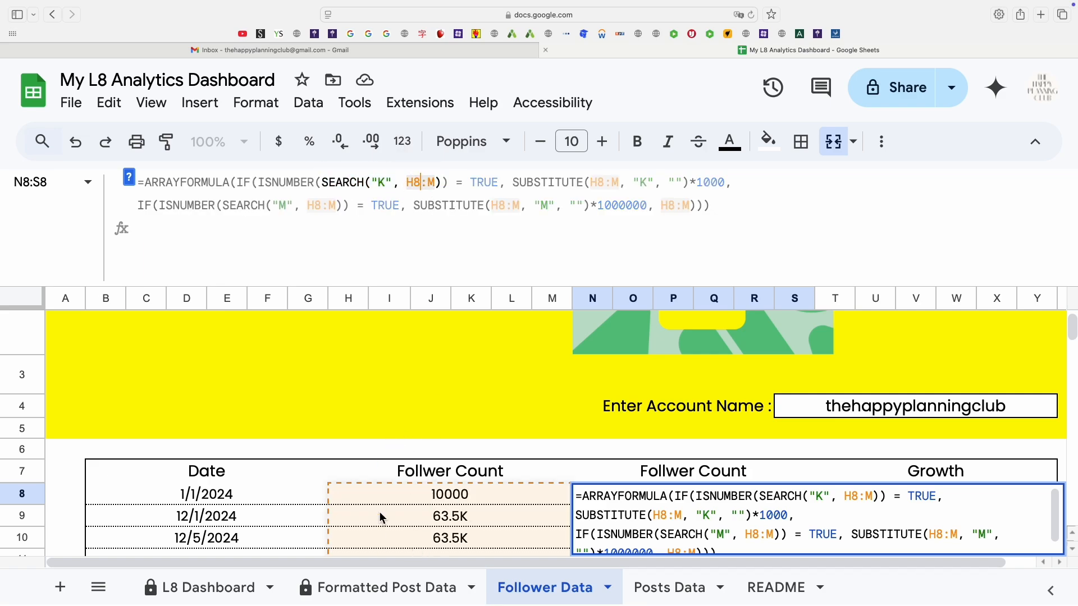
click(381, 189)
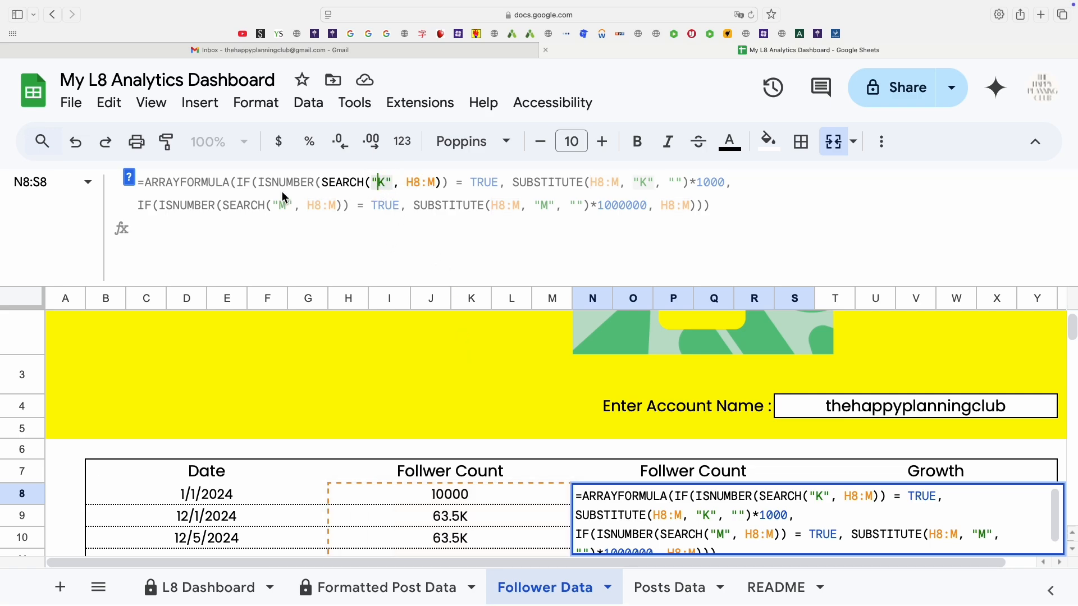
drag(321, 186, 262, 184)
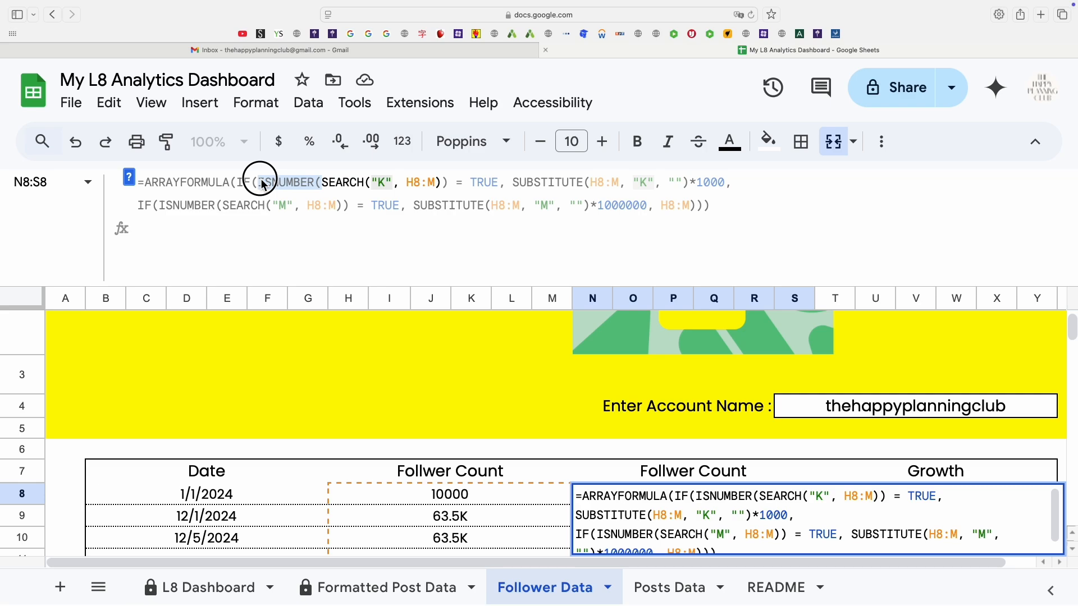
Examine the SUBSTITUTE arguments in the N8 formula and the converted follower counts in column N.
click(481, 184)
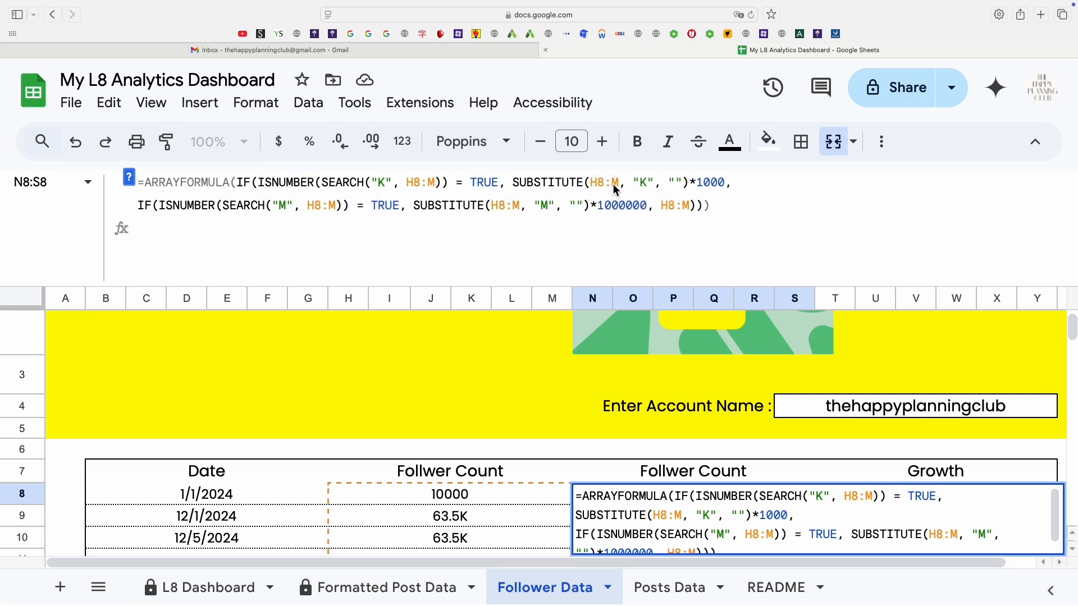
click(642, 182)
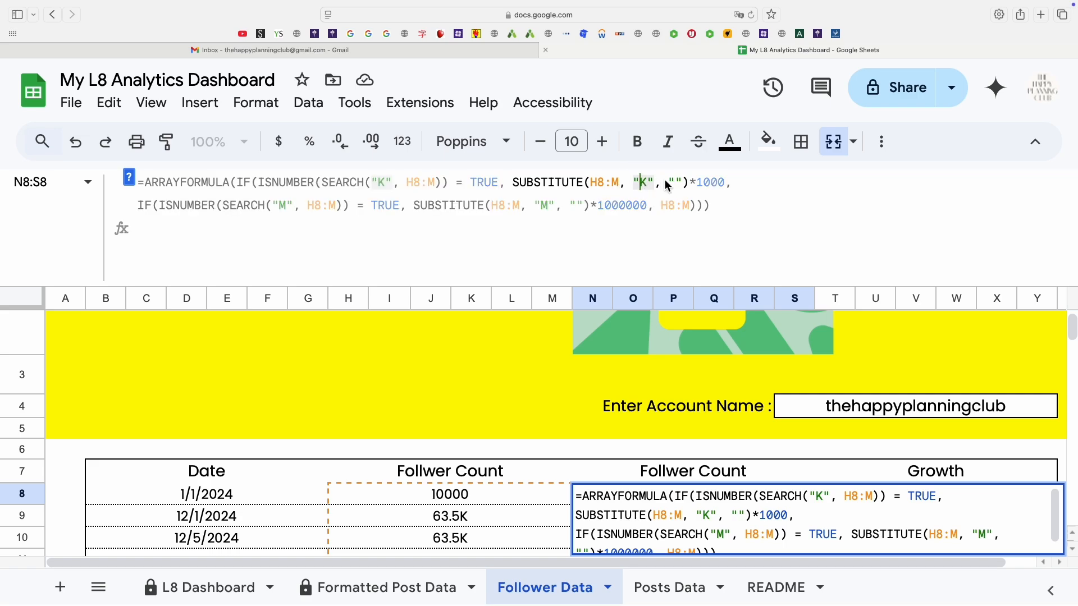
drag(671, 183, 705, 187)
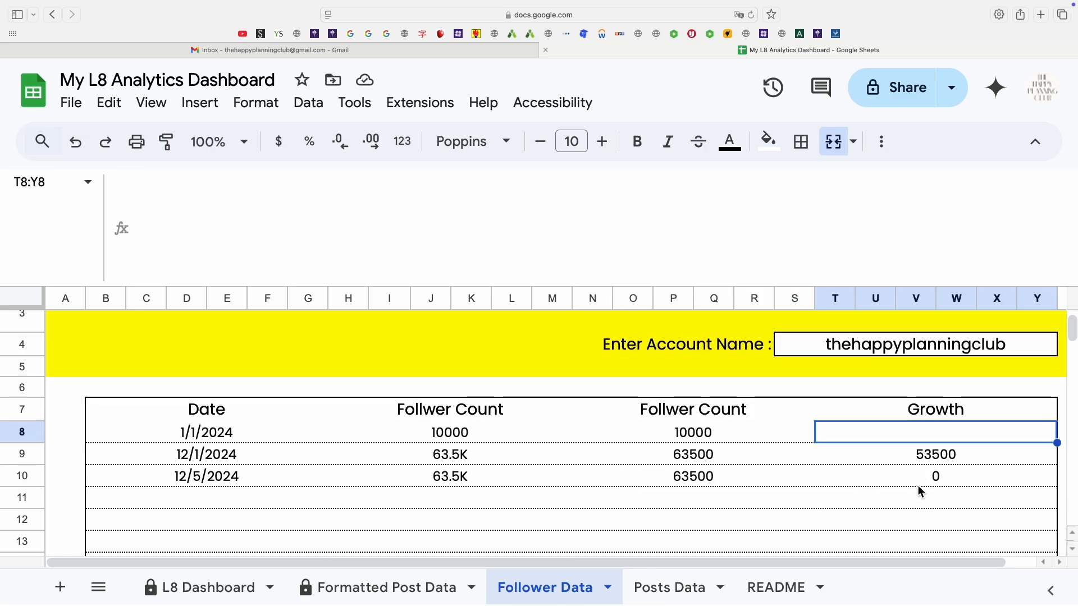
scroll(917, 487, down, 1)
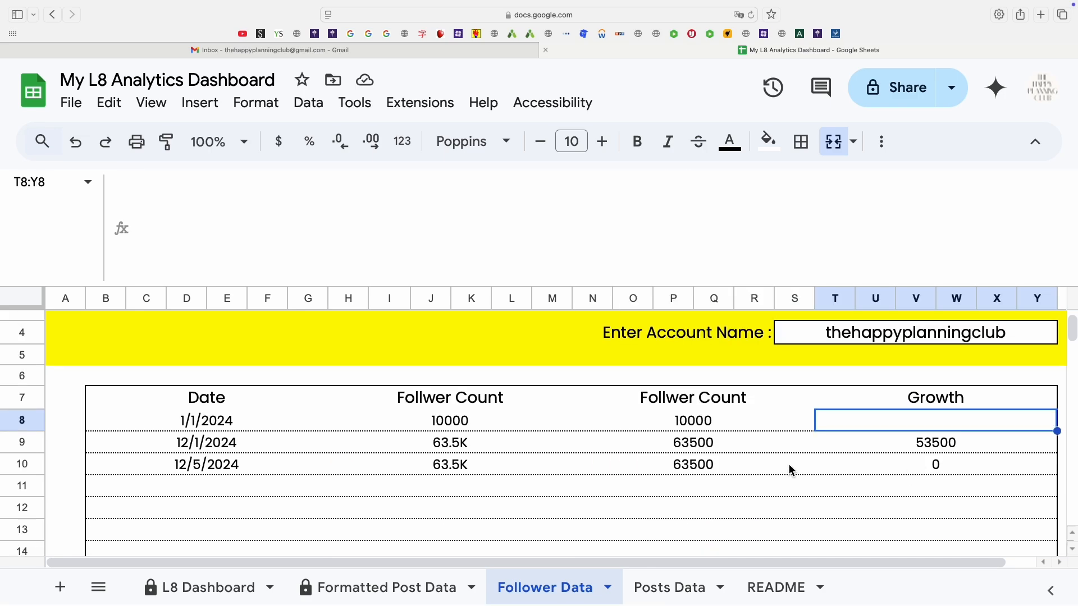
click(709, 451)
click(749, 427)
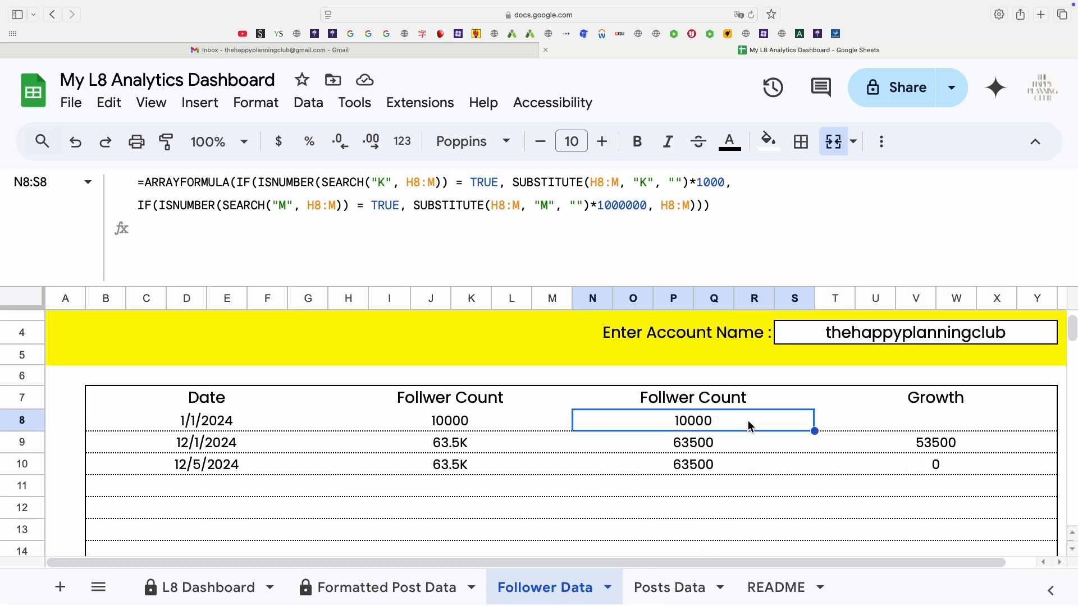
Examine the Growth ARRAYFORMULA in cell T9 that subtracts each follower count from the previous one.
click(927, 420)
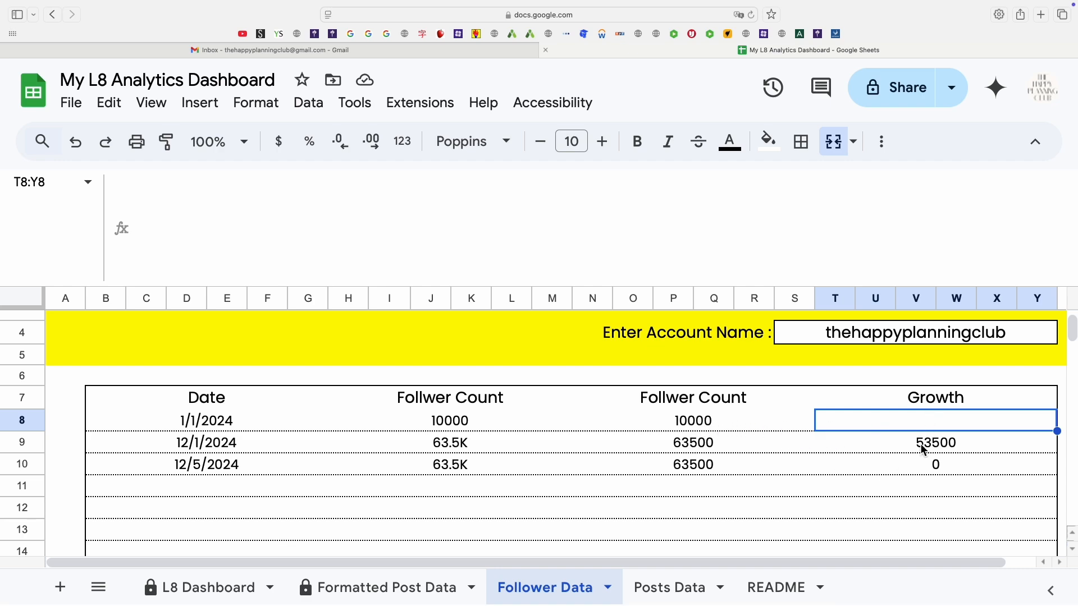
click(954, 452)
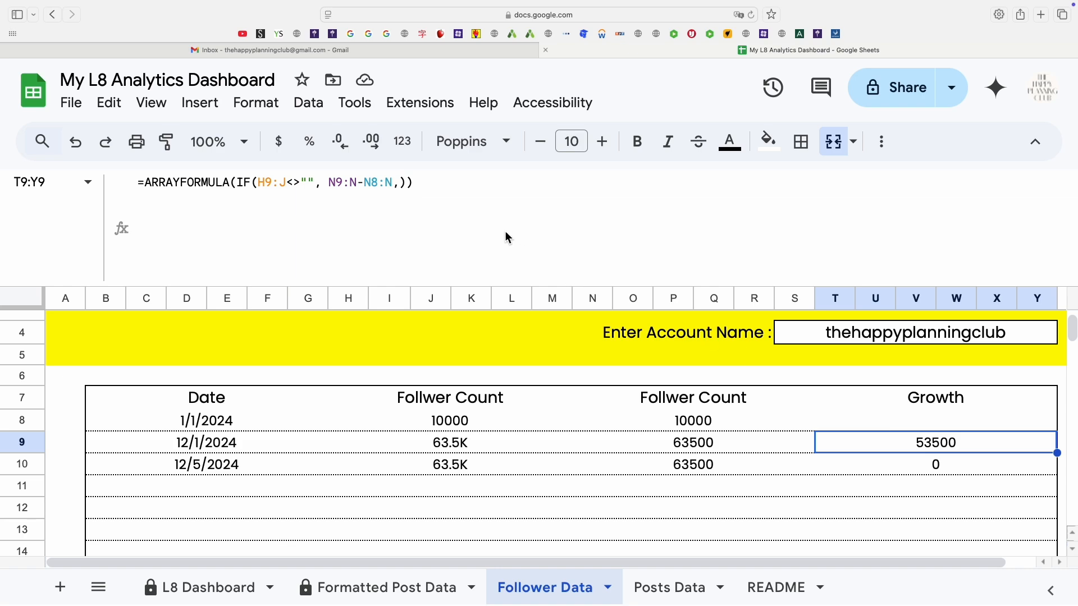
click(500, 203)
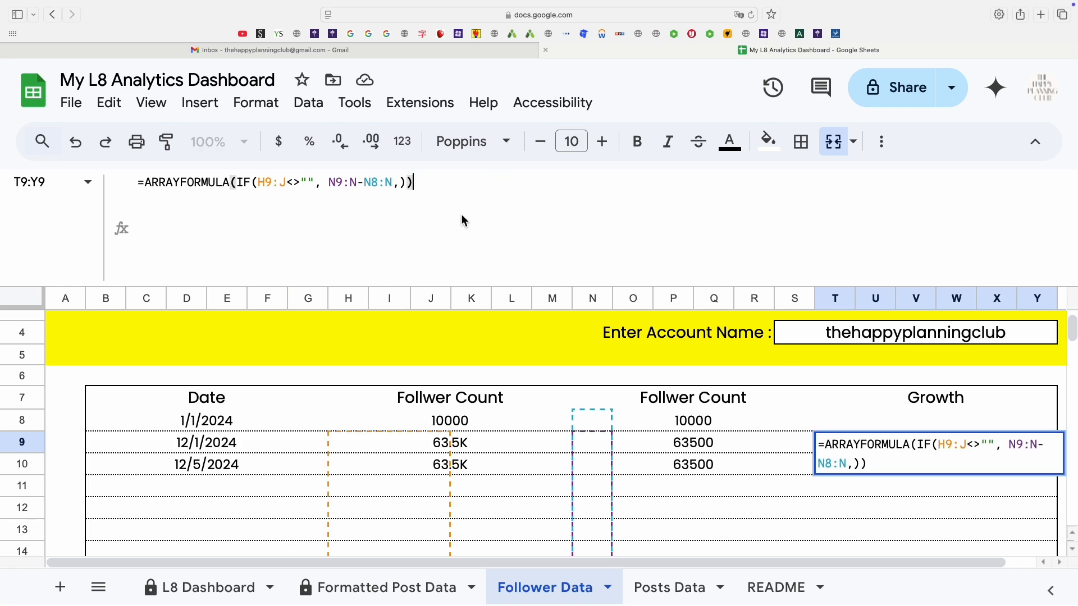
click(258, 183)
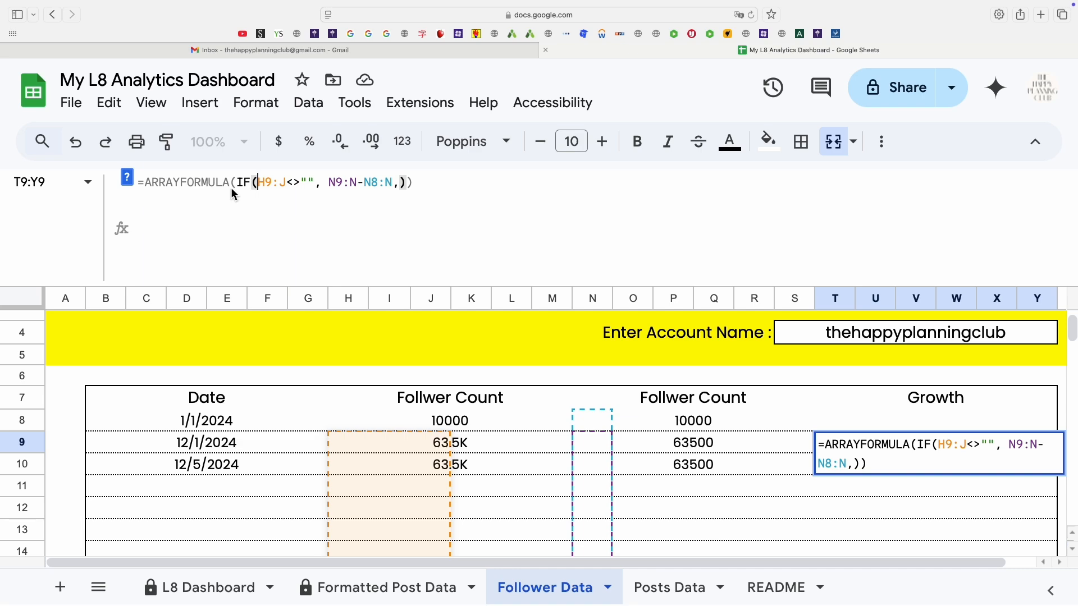
key(Return)
Open the spreadsheet's Apps Script project.
key(super+minus)
key(super+minus)
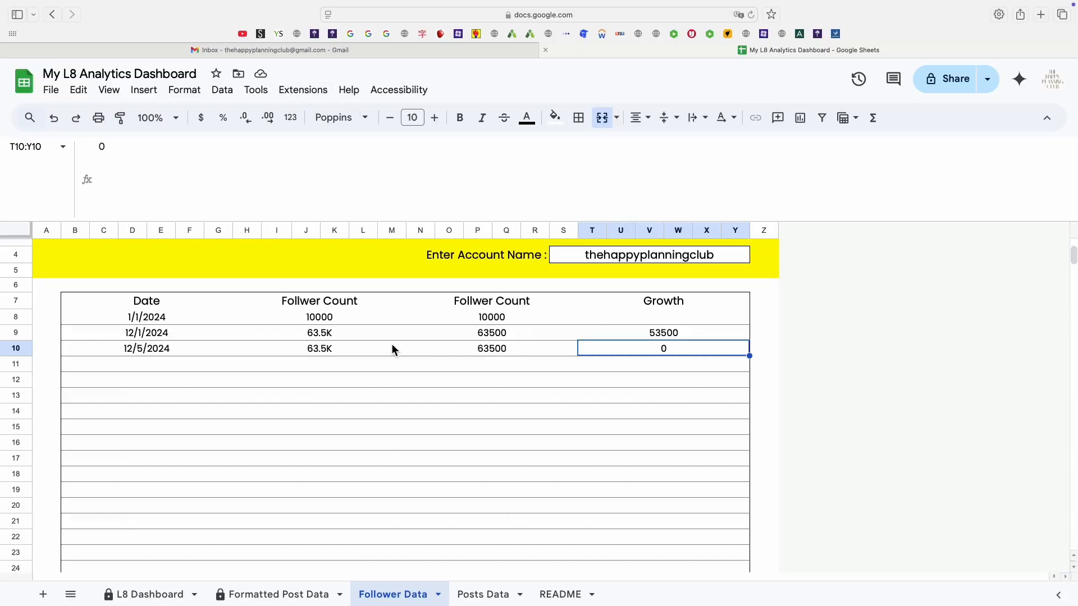
click(285, 353)
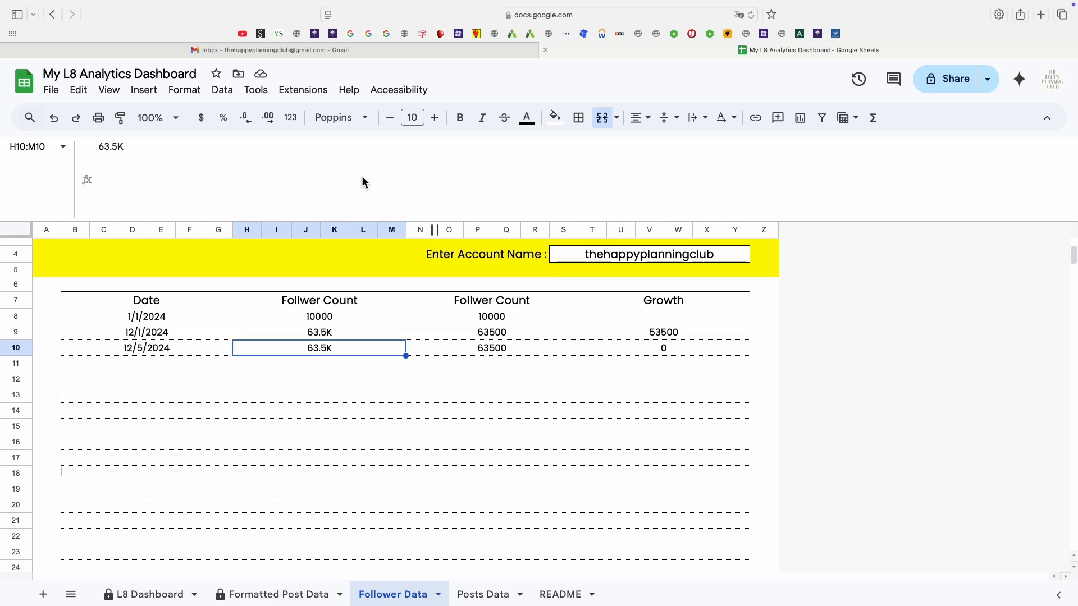
click(299, 96)
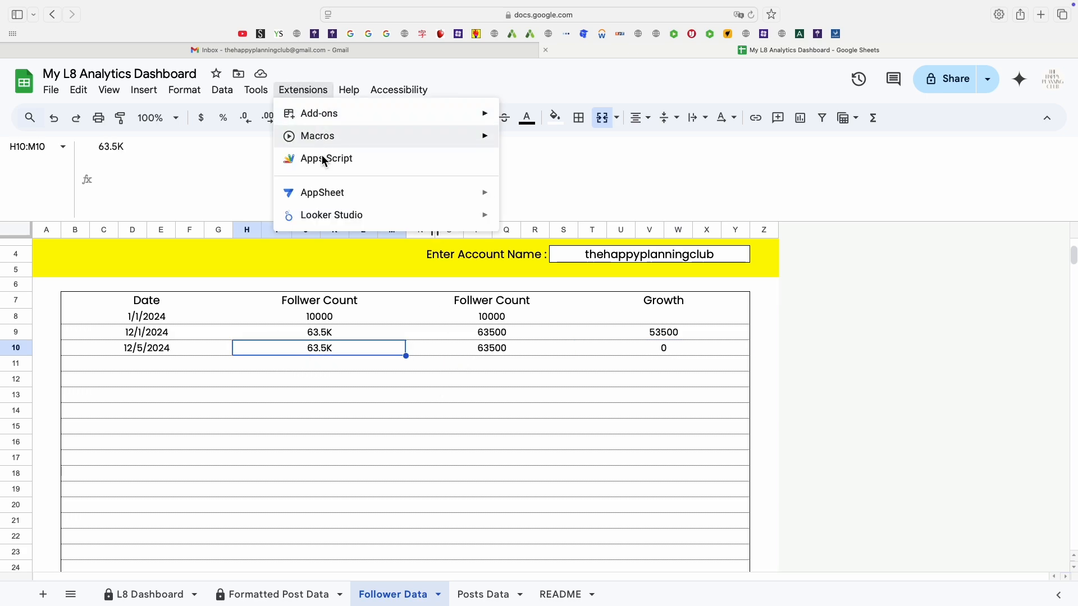
click(321, 160)
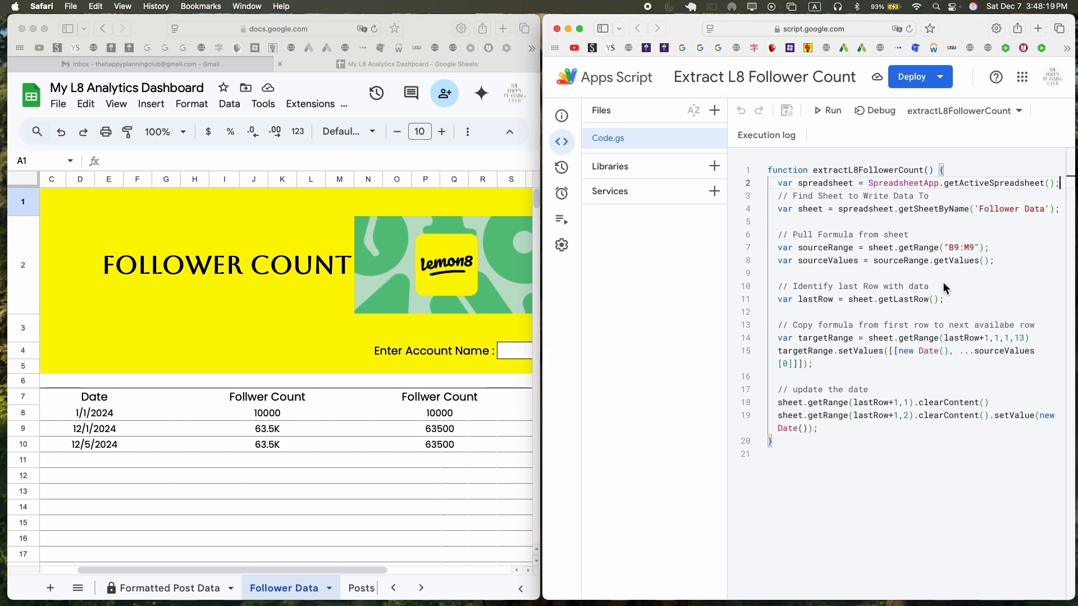
Review the extractL8FollowerCount script, highlighting the spreadsheet variable and its getActiveSpreadsheet call.
key(super+plus)
key(super+minus)
key(super+minus)
key(super+a)
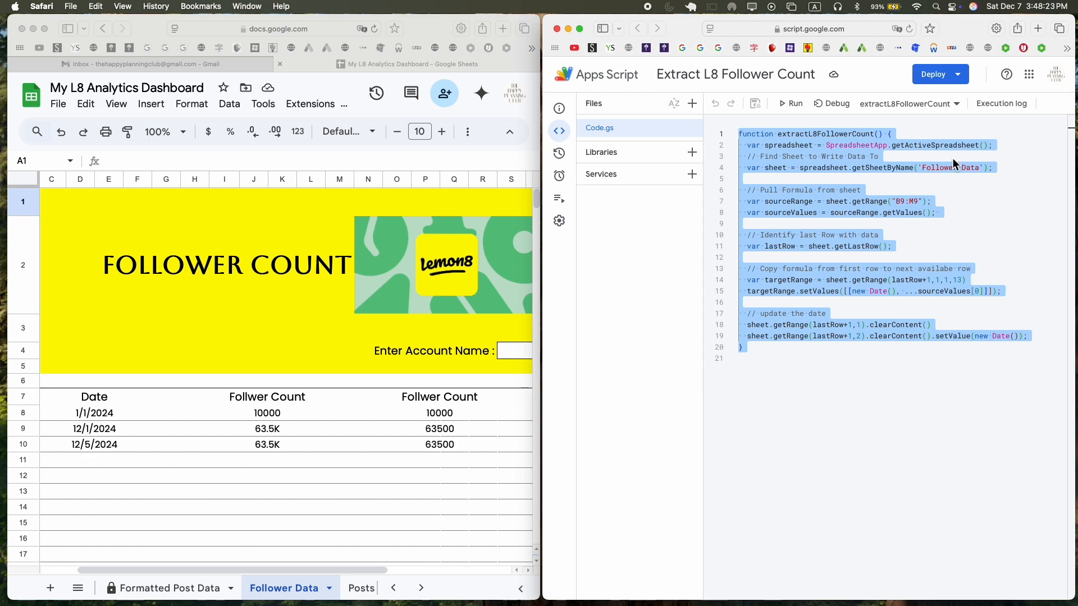
click(1019, 199)
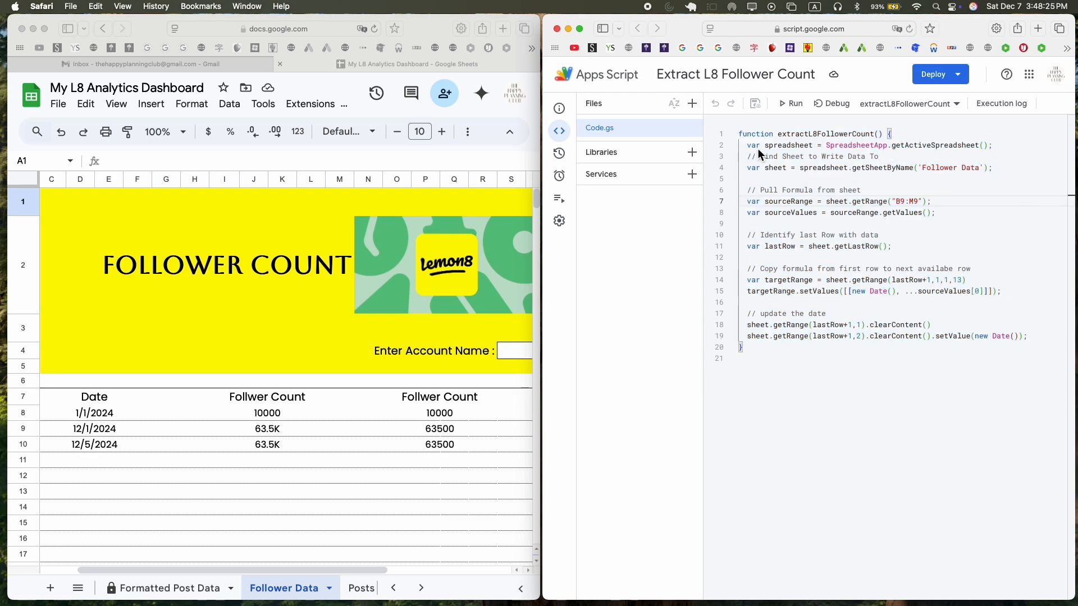
double_click(785, 145)
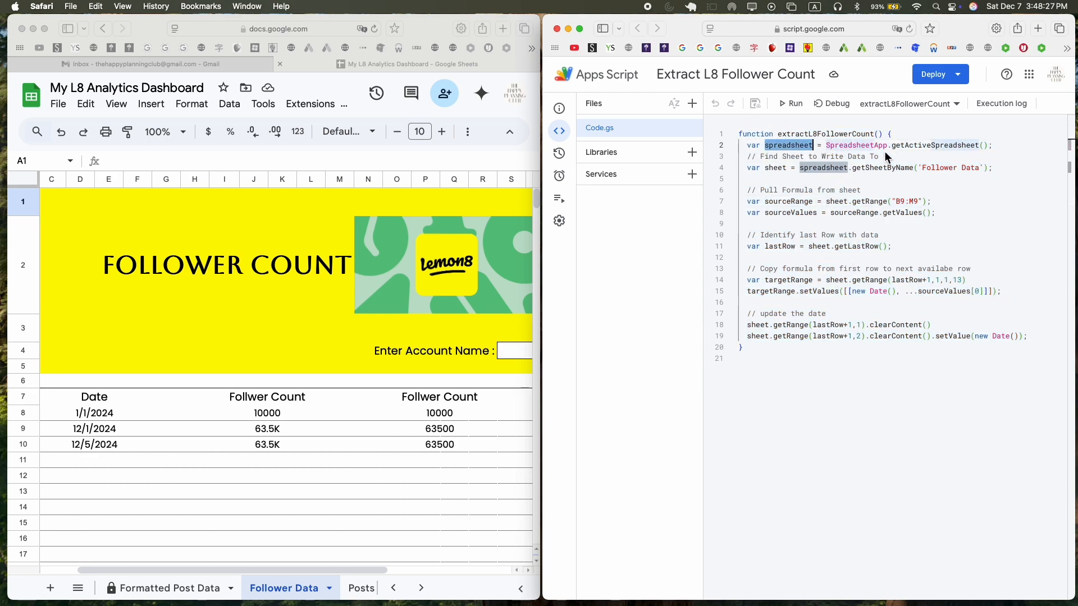
drag(826, 145, 961, 155)
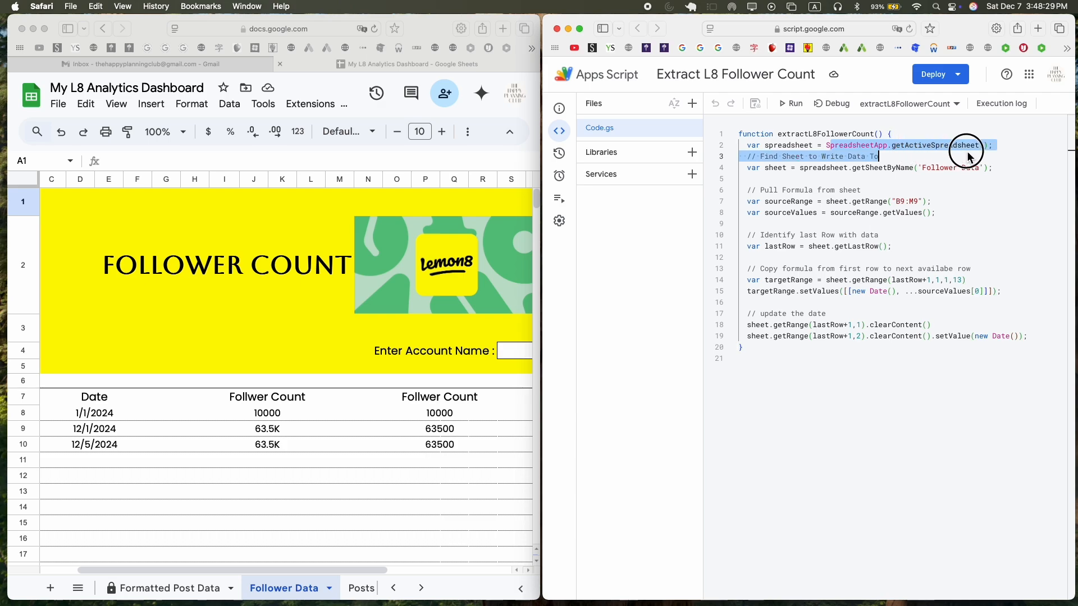
click(923, 179)
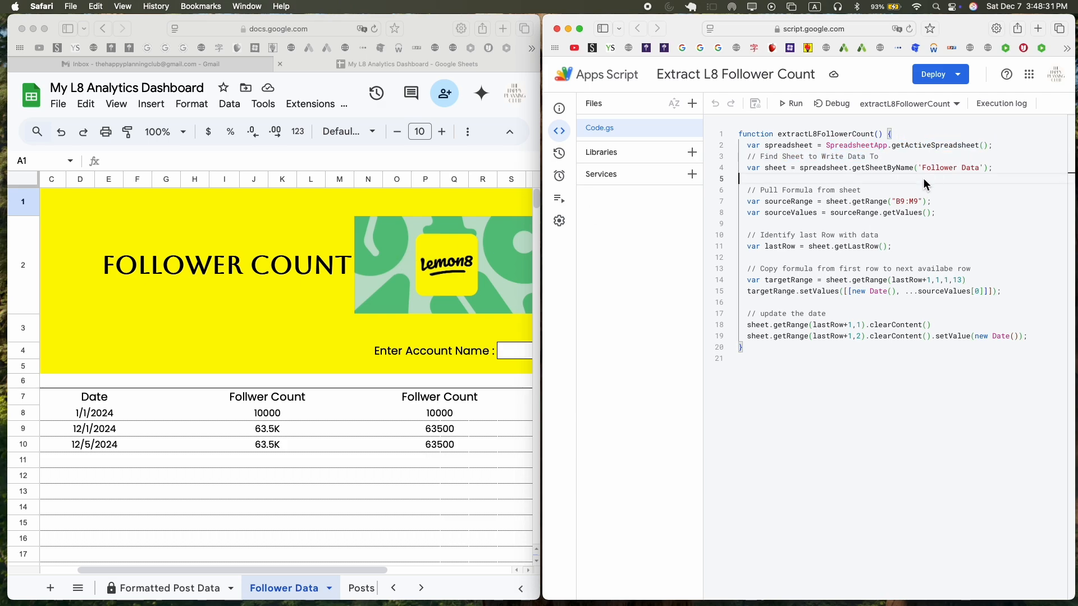
Examine how the script gets the Follower Data sheet and the B9:M9 source range.
double_click(770, 167)
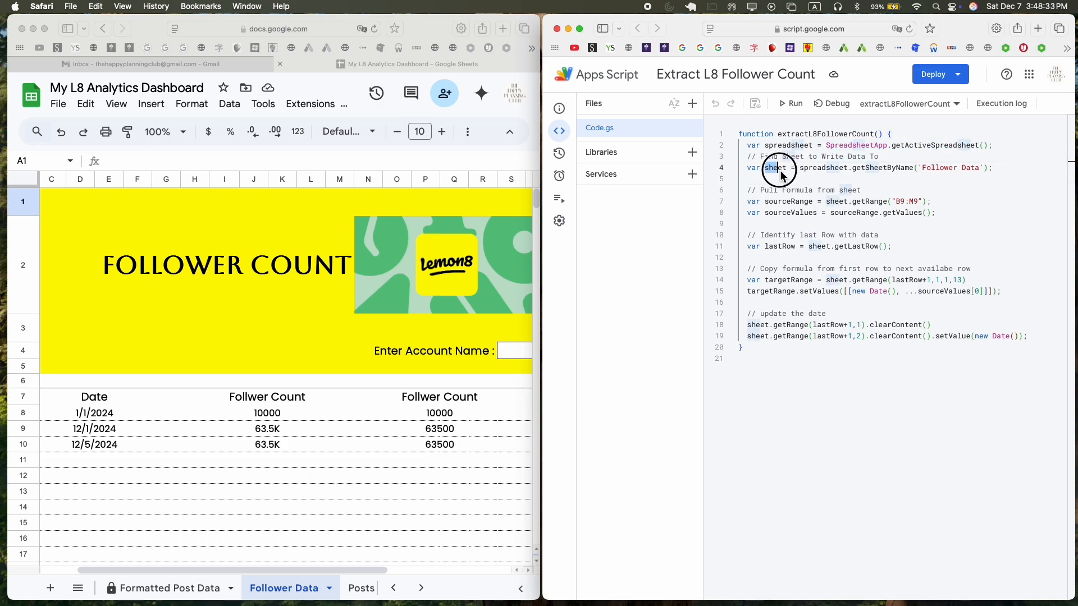
click(835, 168)
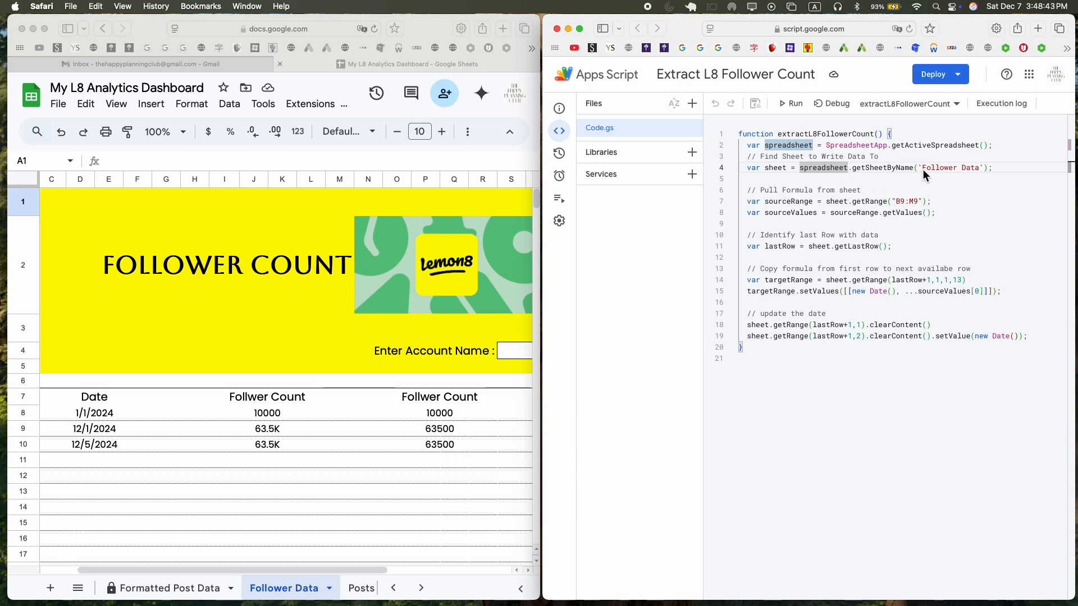
drag(922, 169, 981, 177)
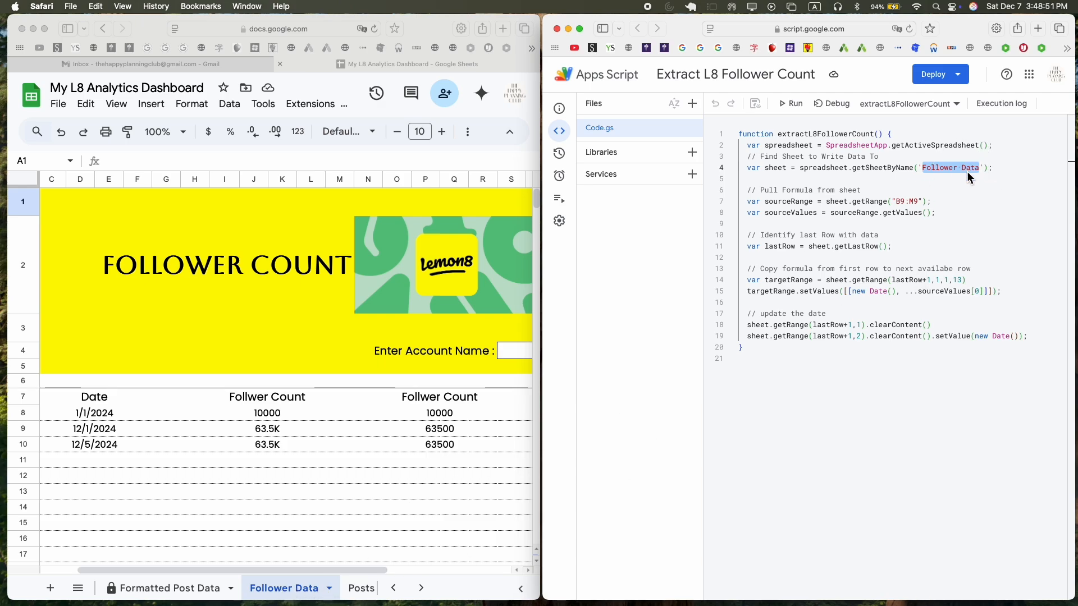
click(981, 201)
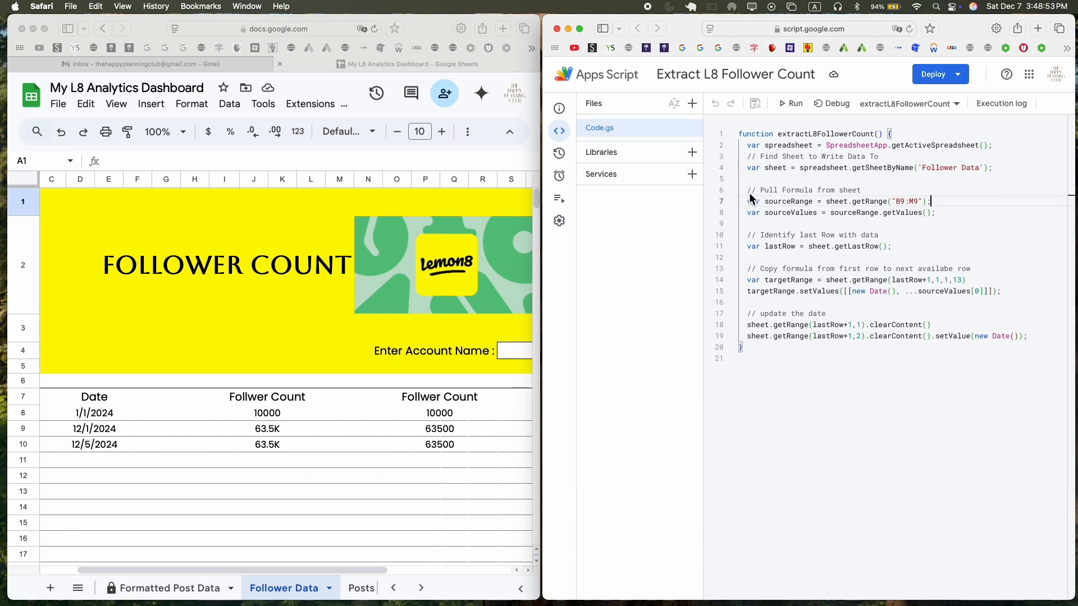
click(791, 202)
click(830, 202)
click(884, 202)
click(898, 202)
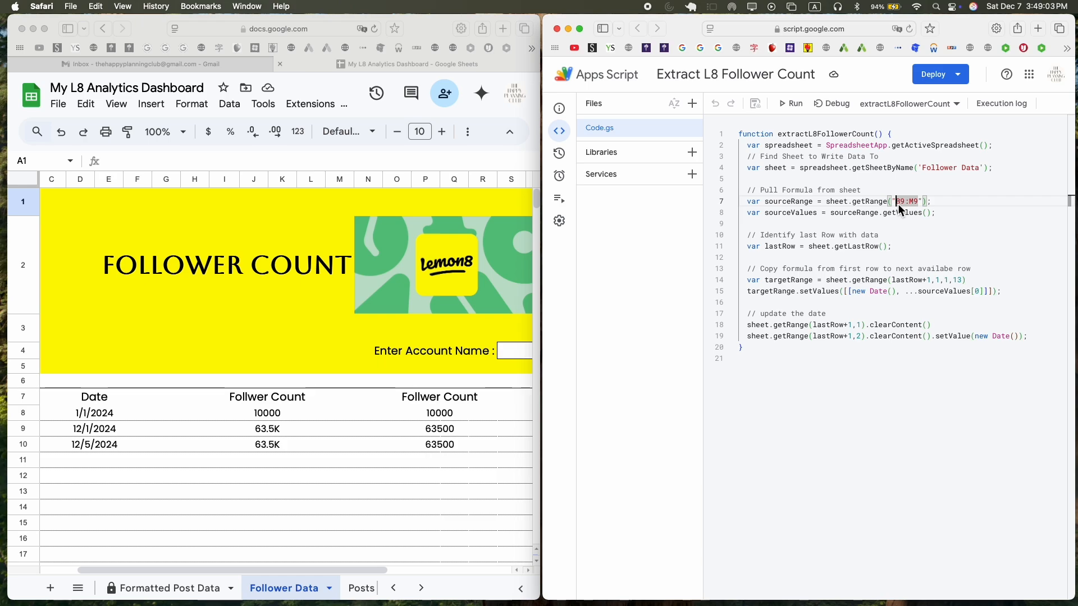
drag(897, 203, 920, 204)
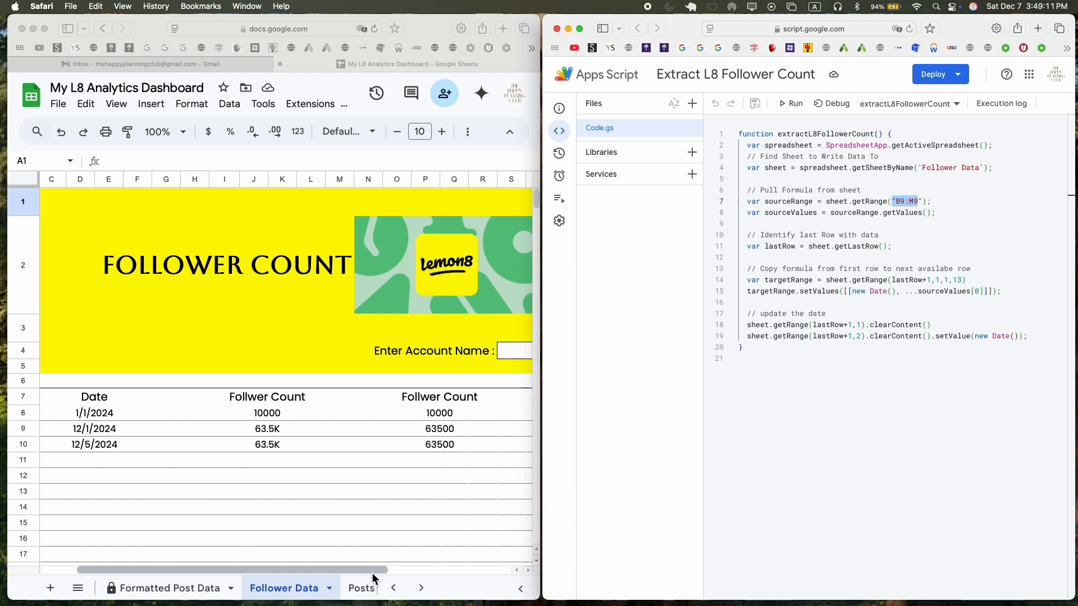
Compare the date and follower count cells in rows 8 and 9 of the Follower Data sheet.
click(393, 574)
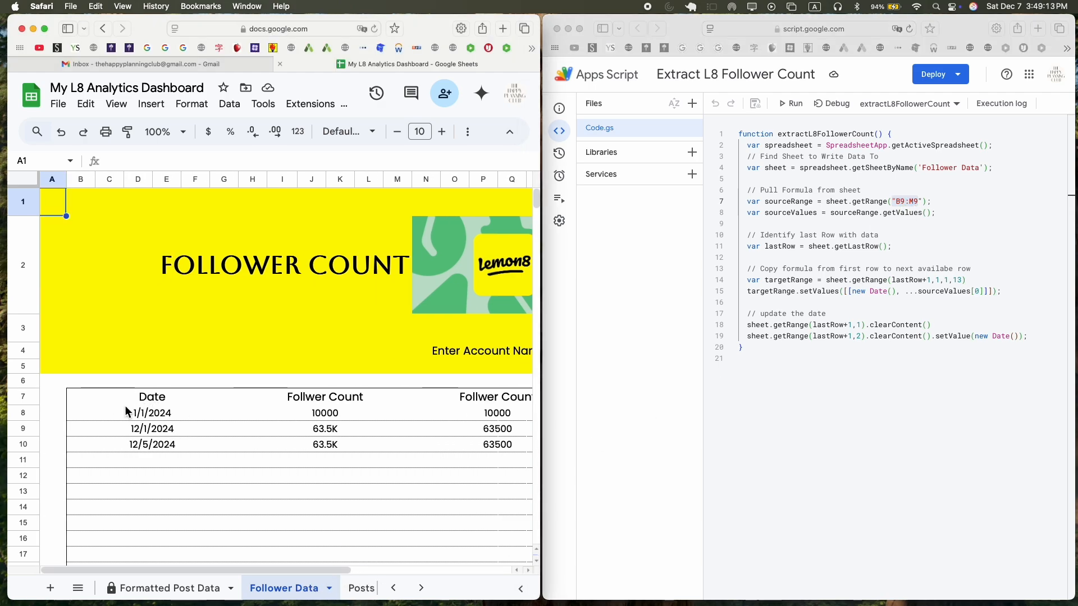
click(80, 437)
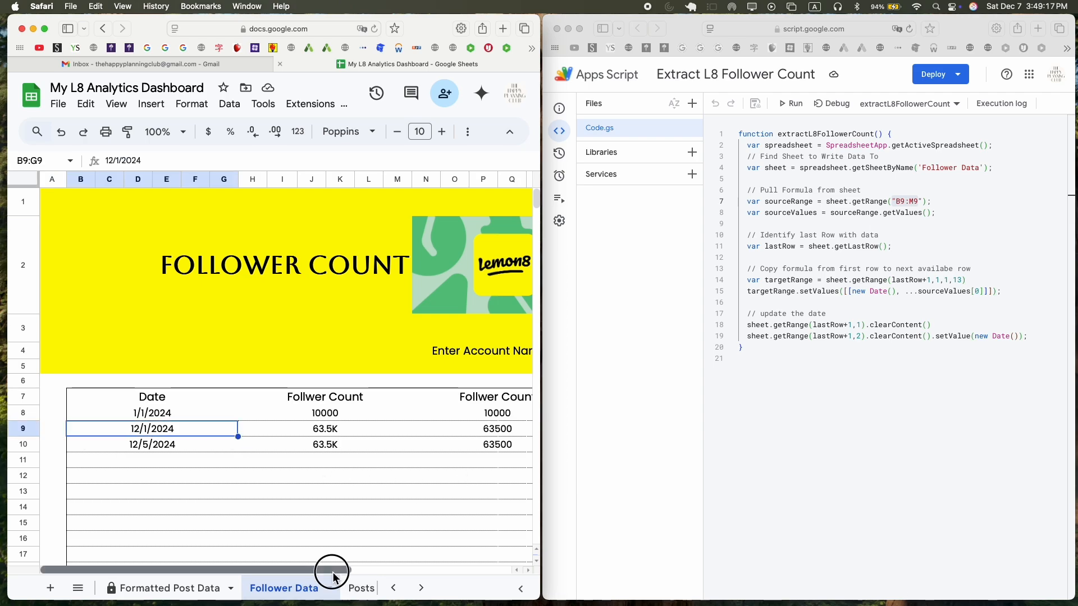
drag(332, 569, 345, 570)
shift+click(362, 431)
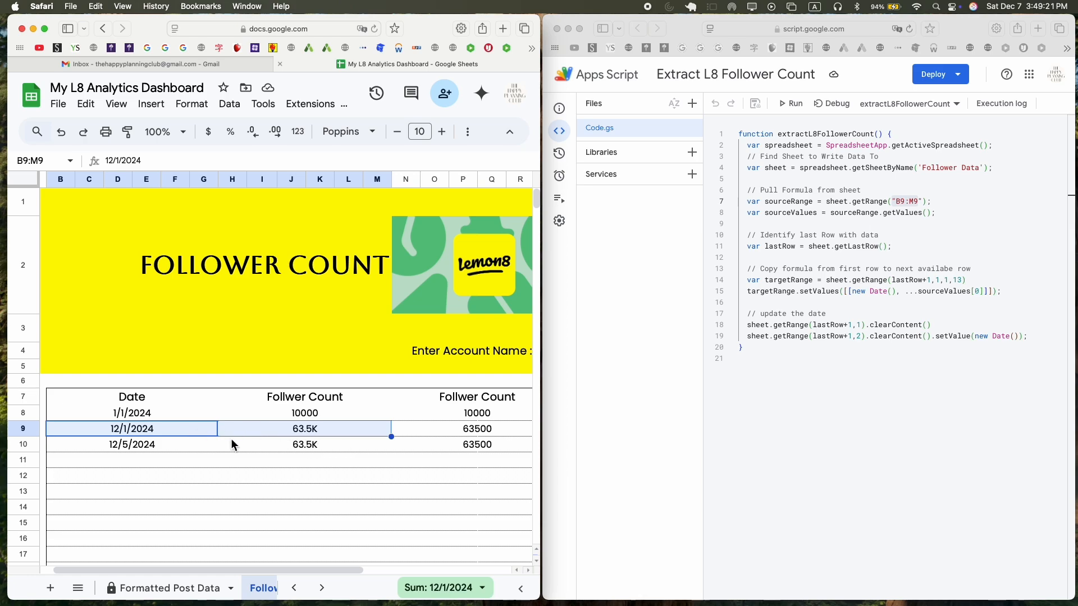
click(110, 417)
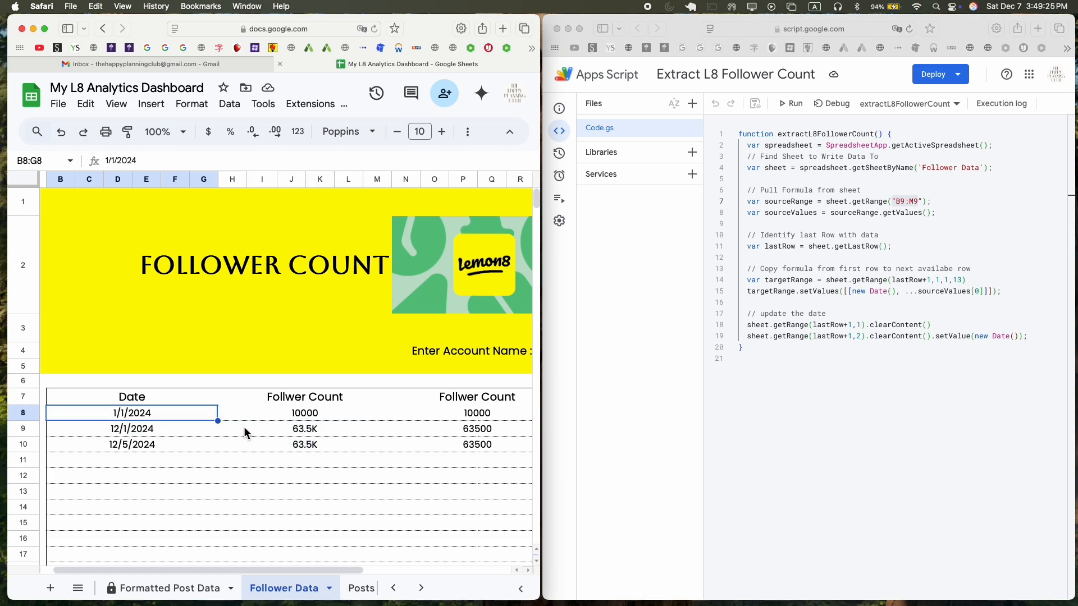
click(301, 414)
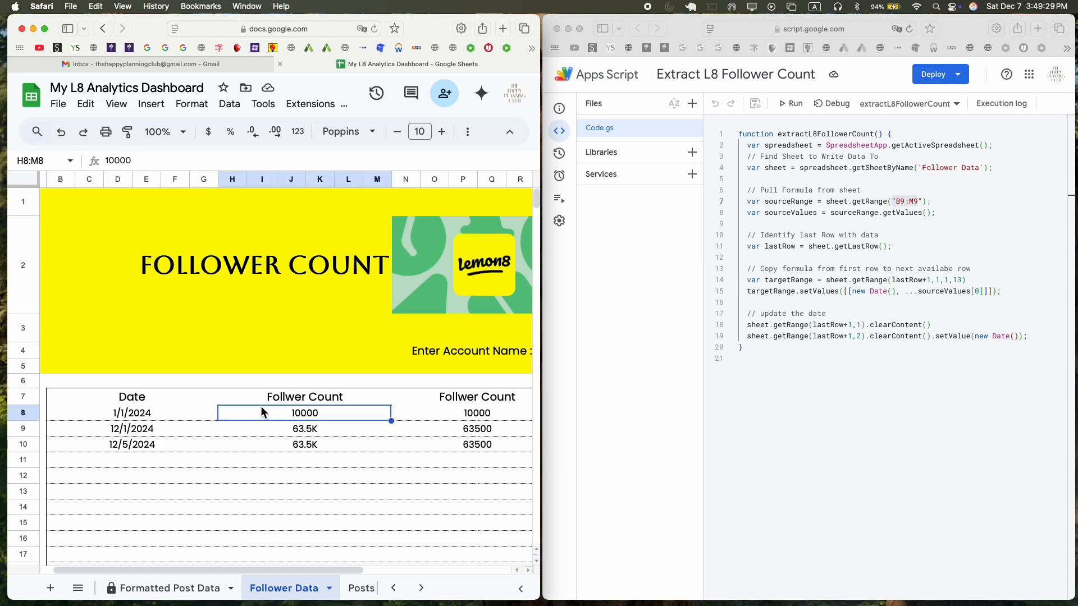
click(145, 419)
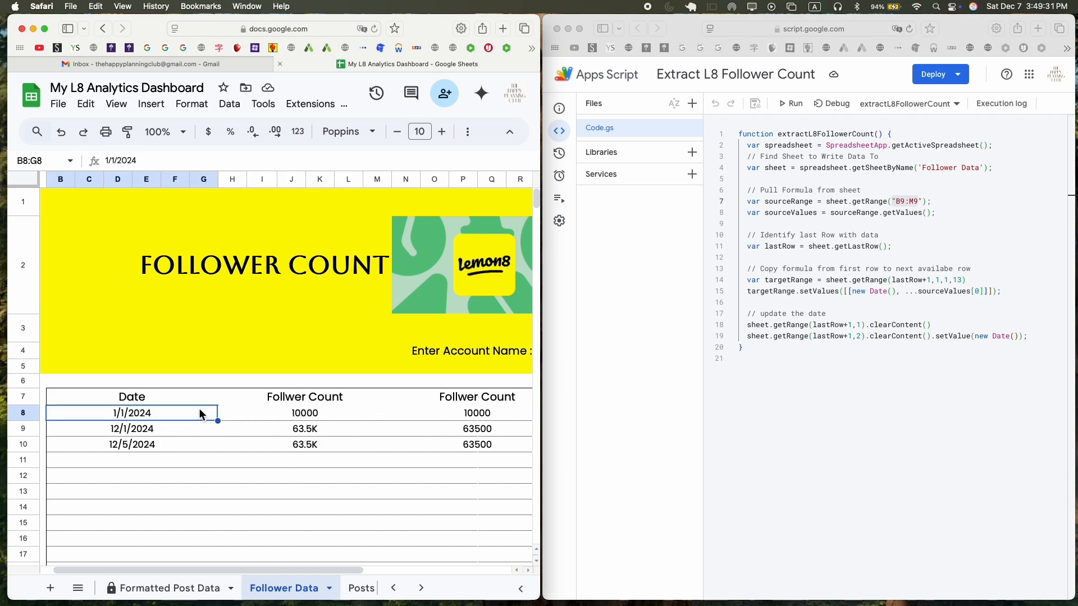
click(301, 417)
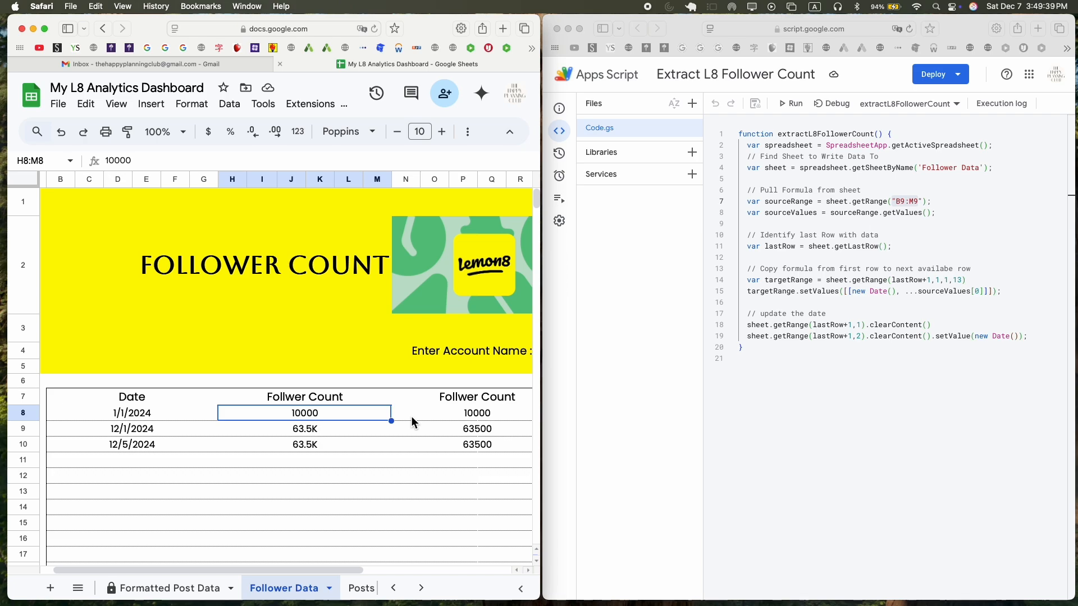
click(149, 431)
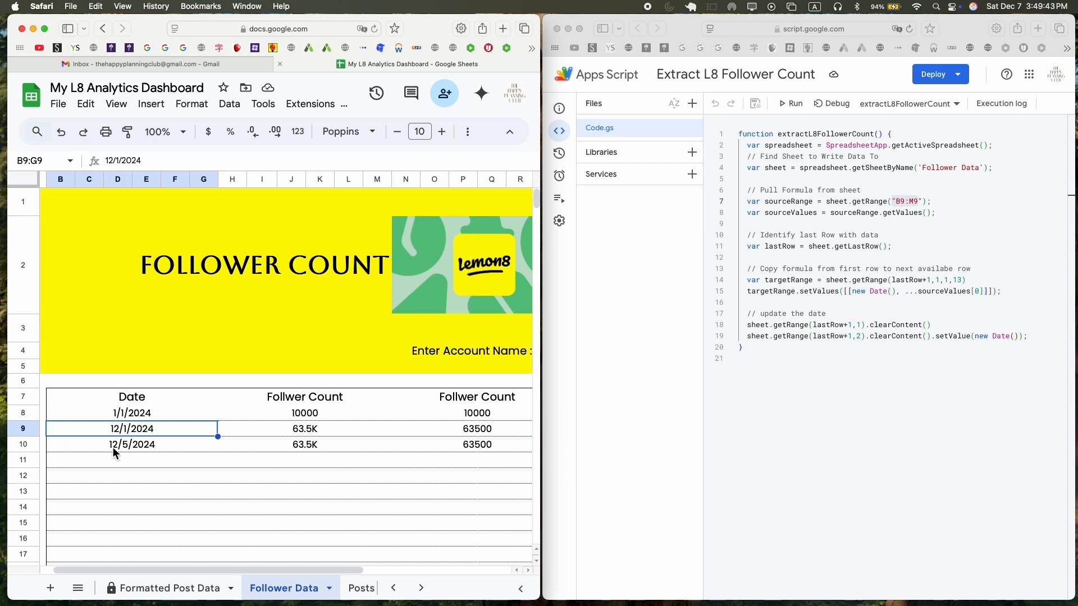
click(328, 431)
Examine the script's source range, its values and the setValues line that appends a new dated row.
drag(896, 201, 918, 201)
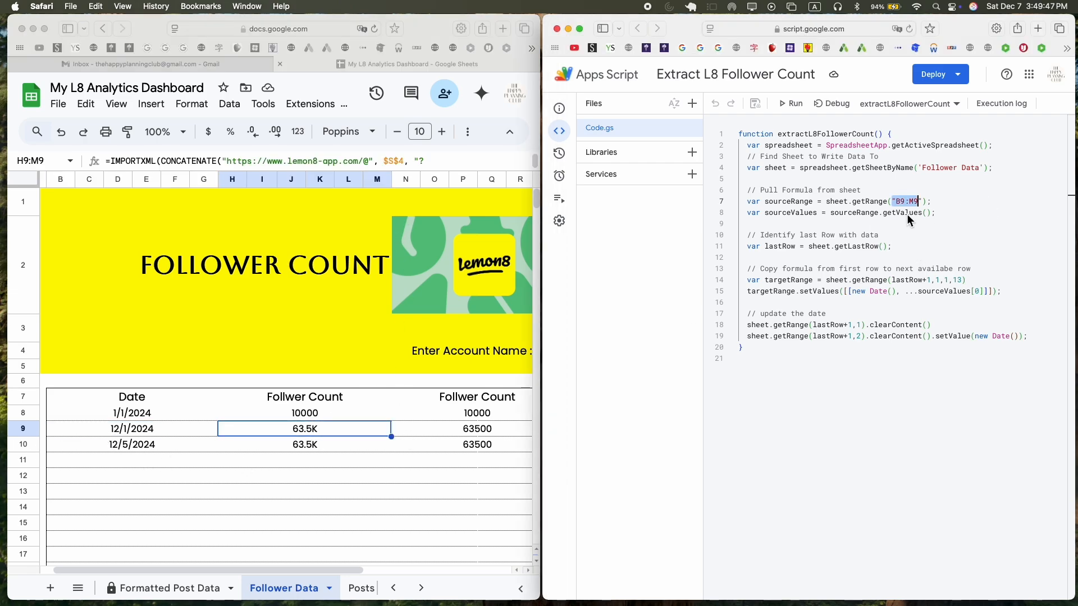
click(855, 214)
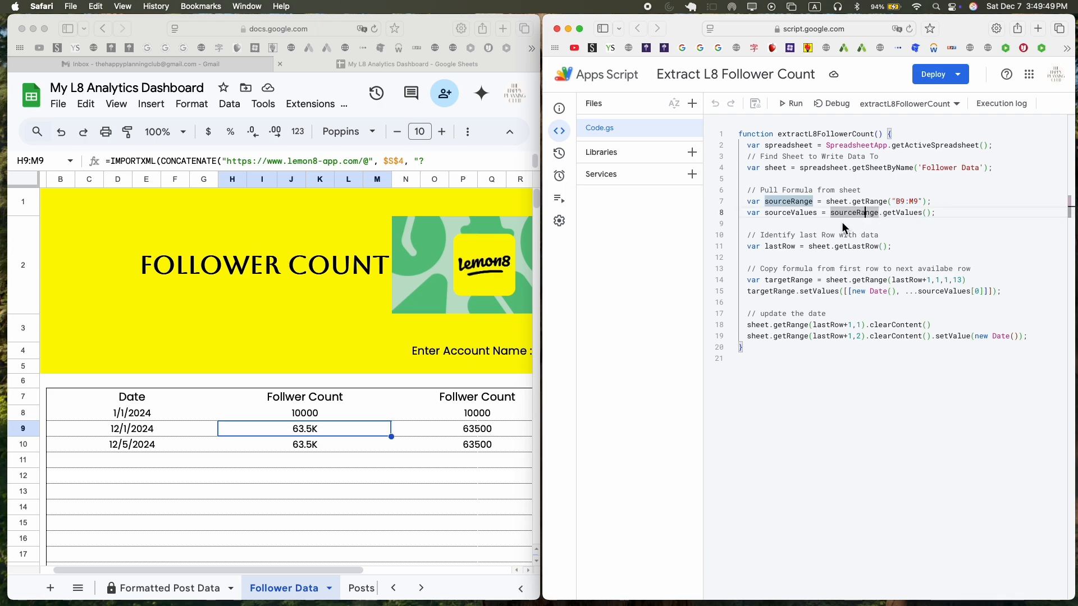
click(819, 223)
drag(936, 335, 1019, 336)
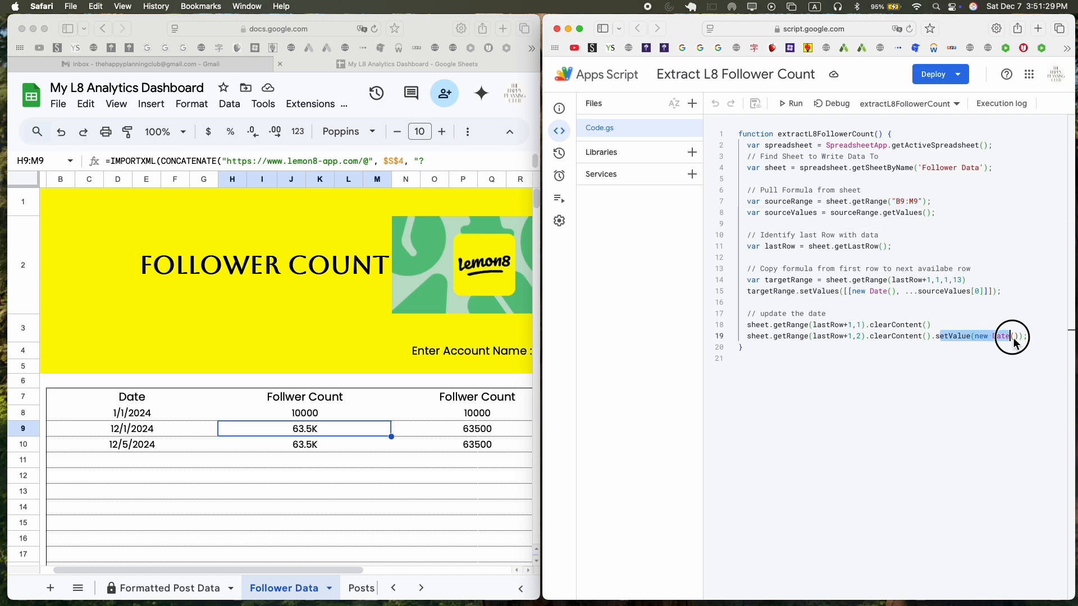
key(super+a)
click(897, 376)
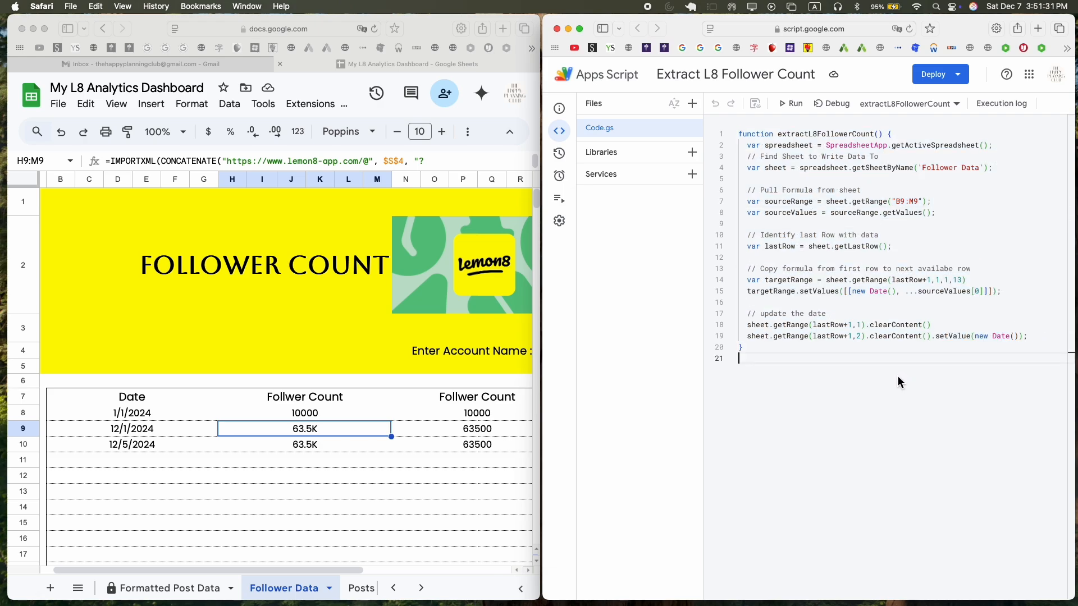
key(super+a)
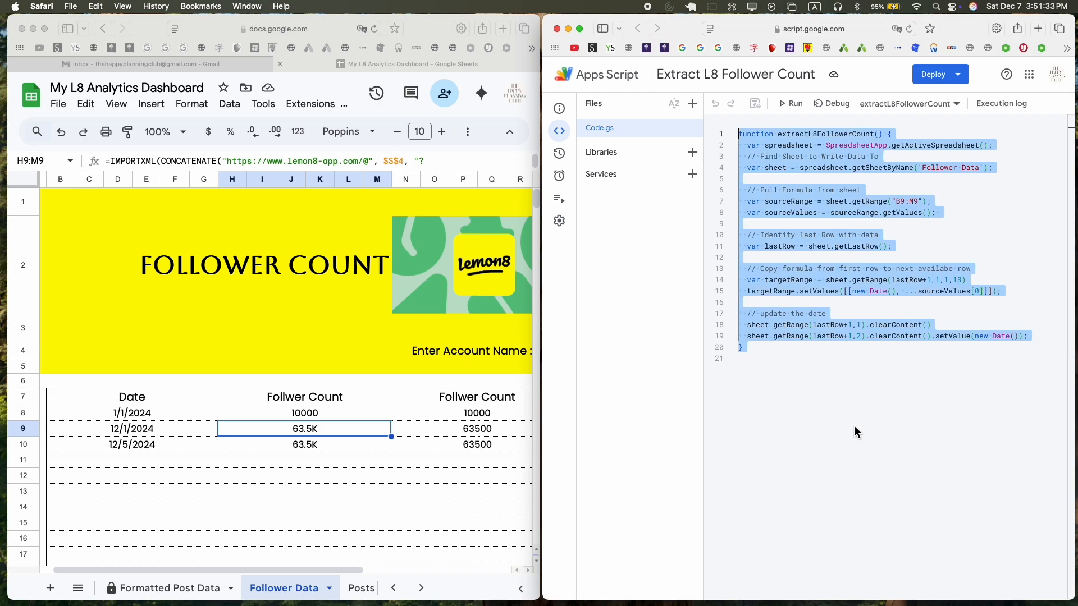
Run the extractL8FollowerCount function and inspect the newly appended date row on the Follower Data sheet.
click(833, 361)
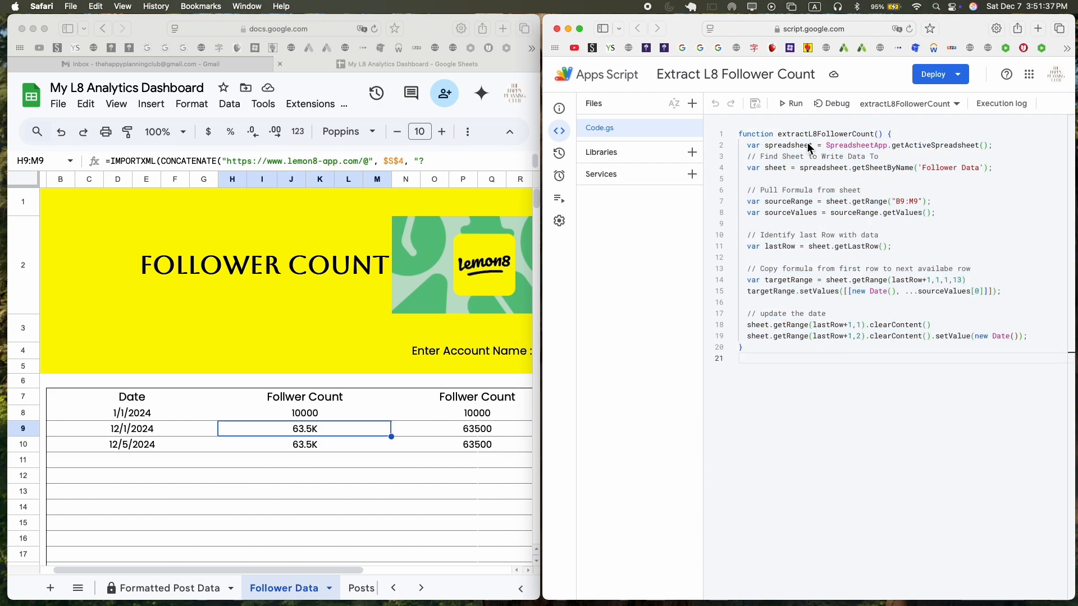
click(795, 103)
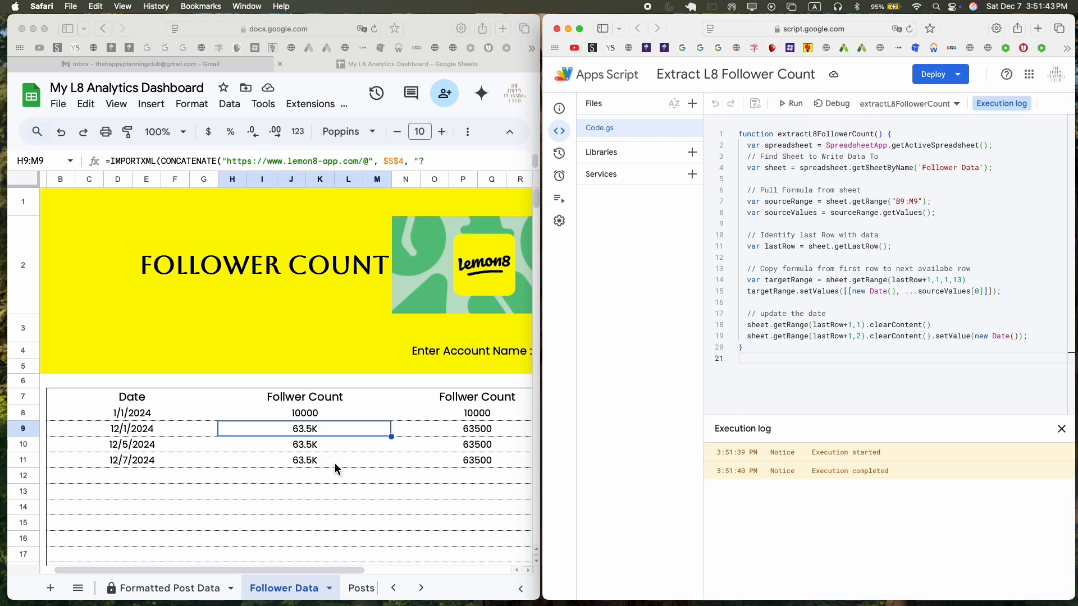
click(113, 469)
click(95, 457)
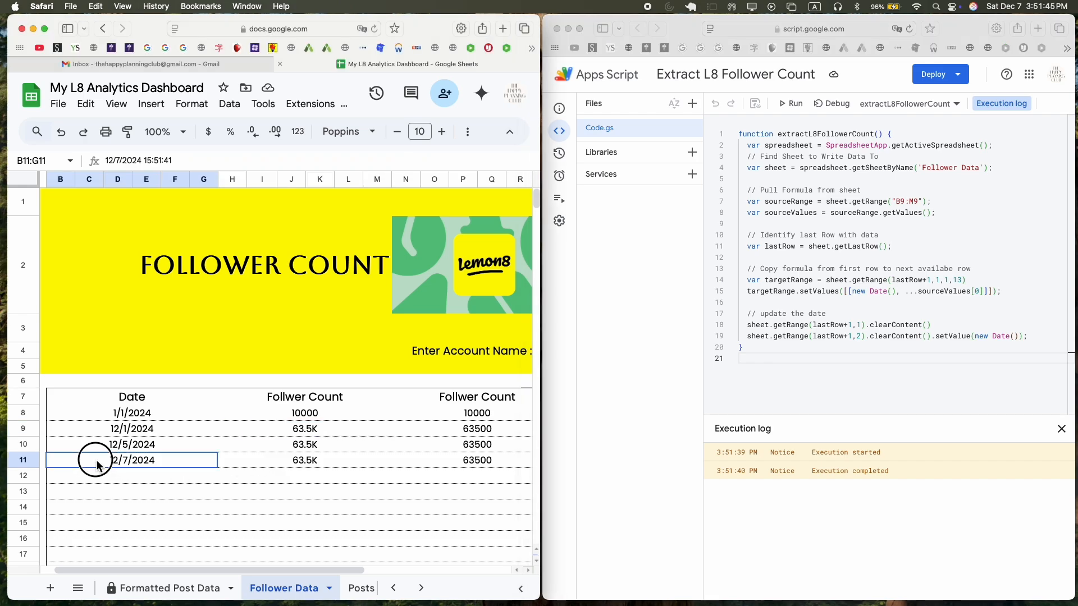
click(58, 482)
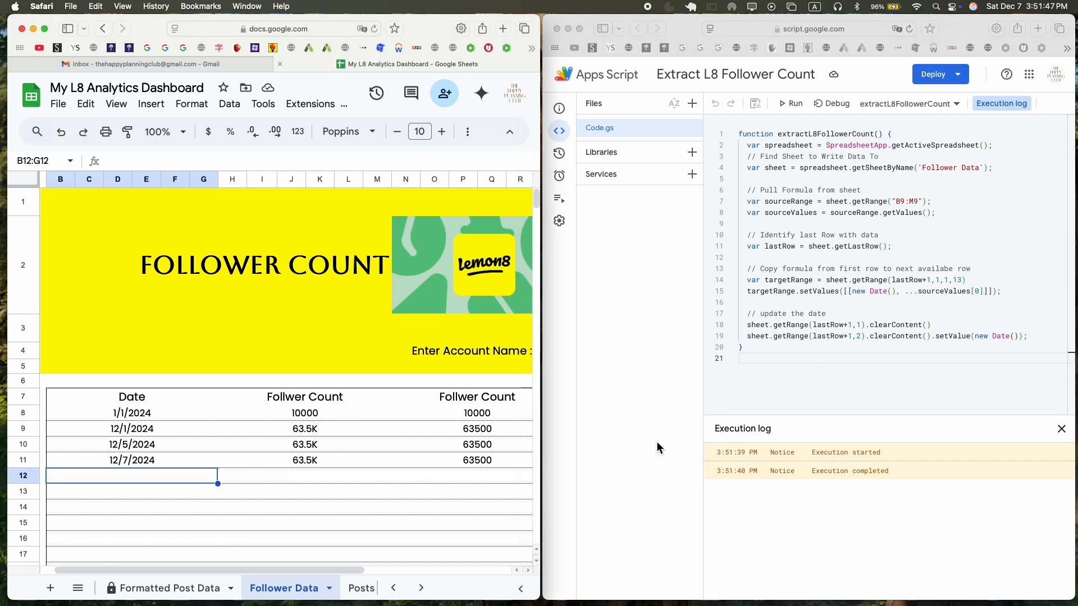
click(132, 462)
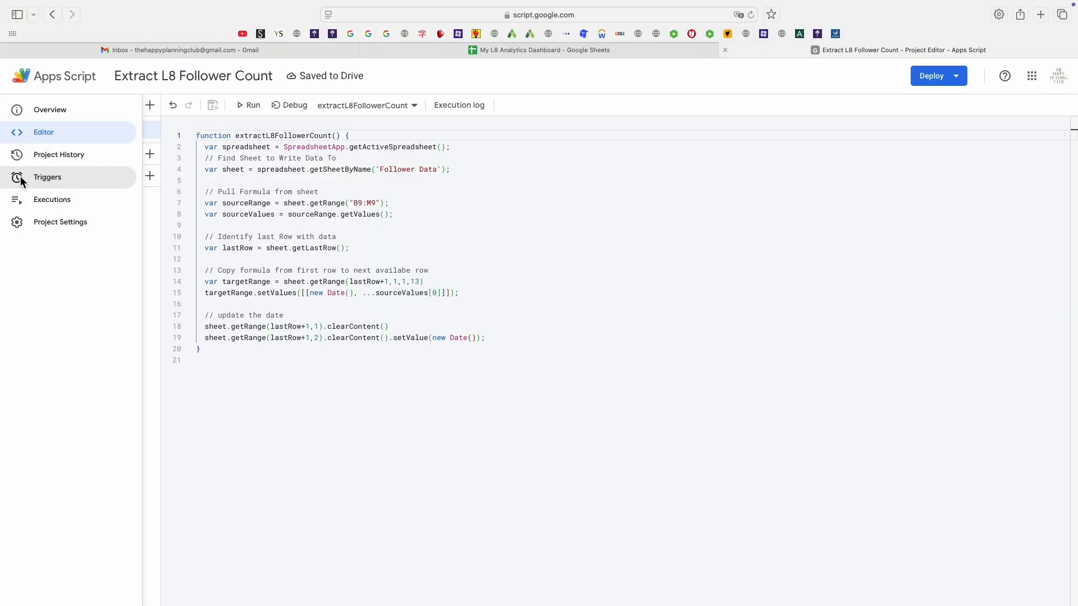
Configure a new time-driven trigger with a Week timer, Every Monday, 8am to 9am, then cancel the dialog.
click(20, 180)
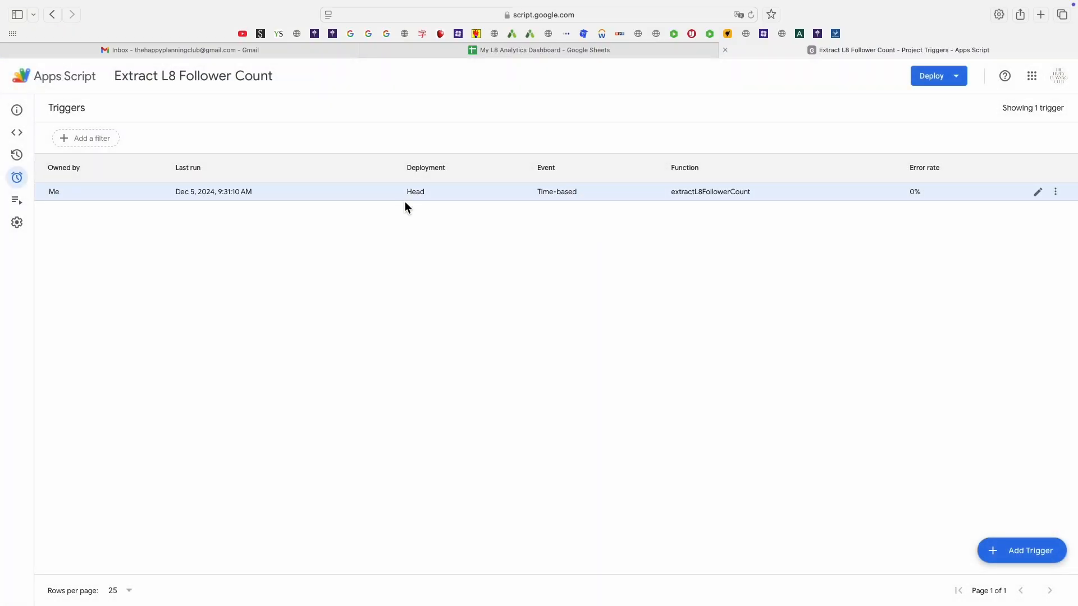
click(1038, 555)
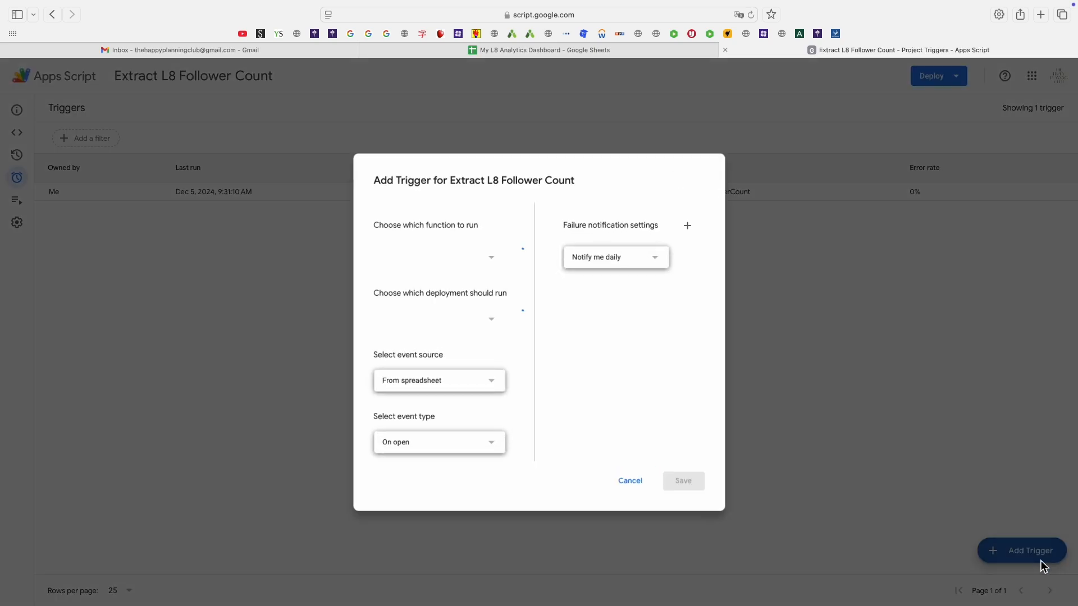
click(491, 387)
click(469, 416)
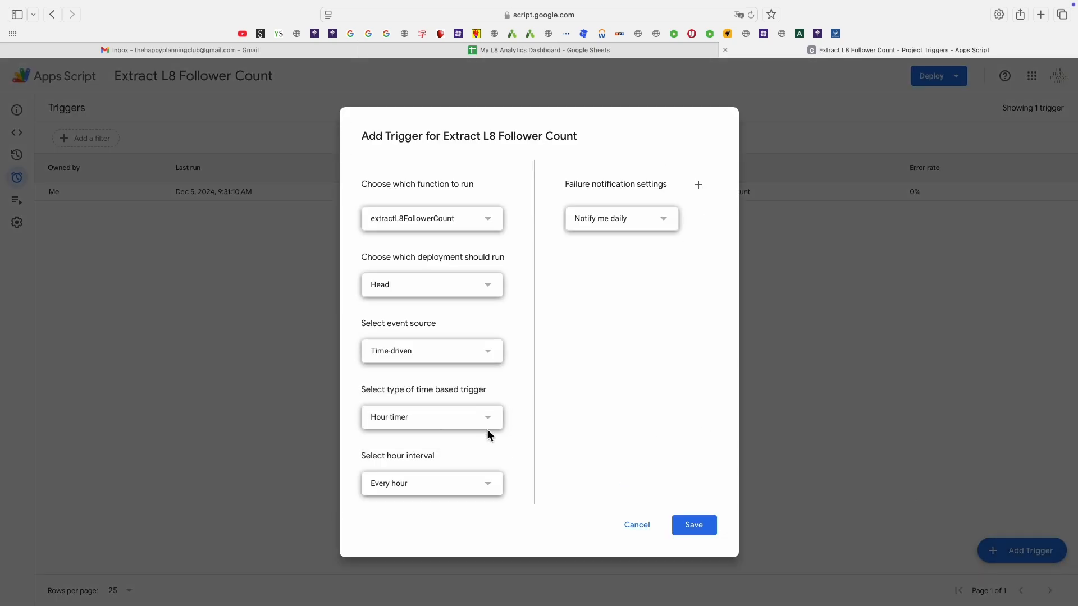
click(491, 422)
click(441, 469)
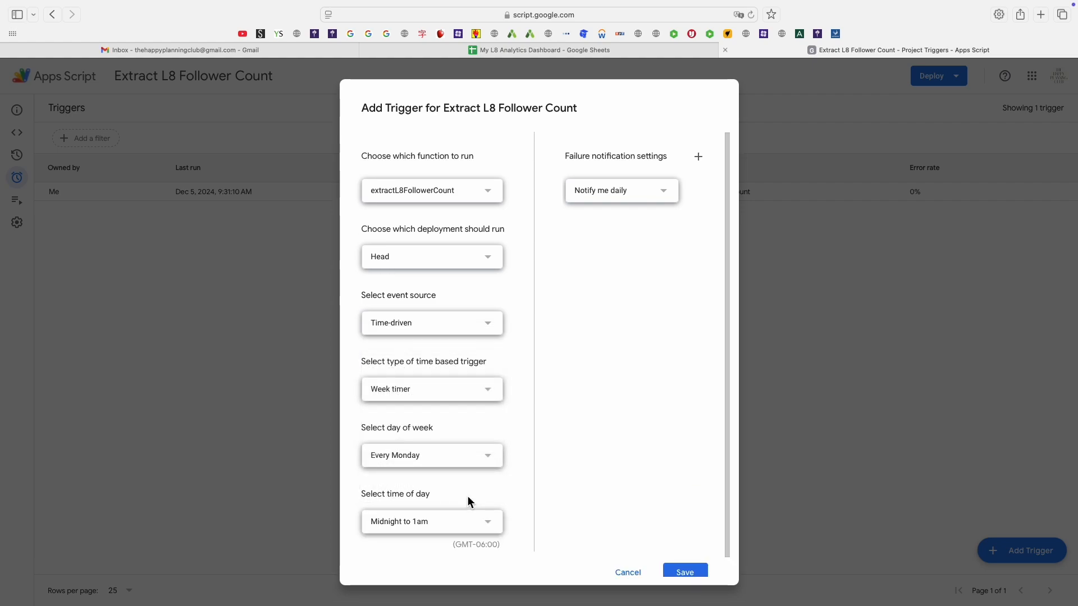
click(491, 524)
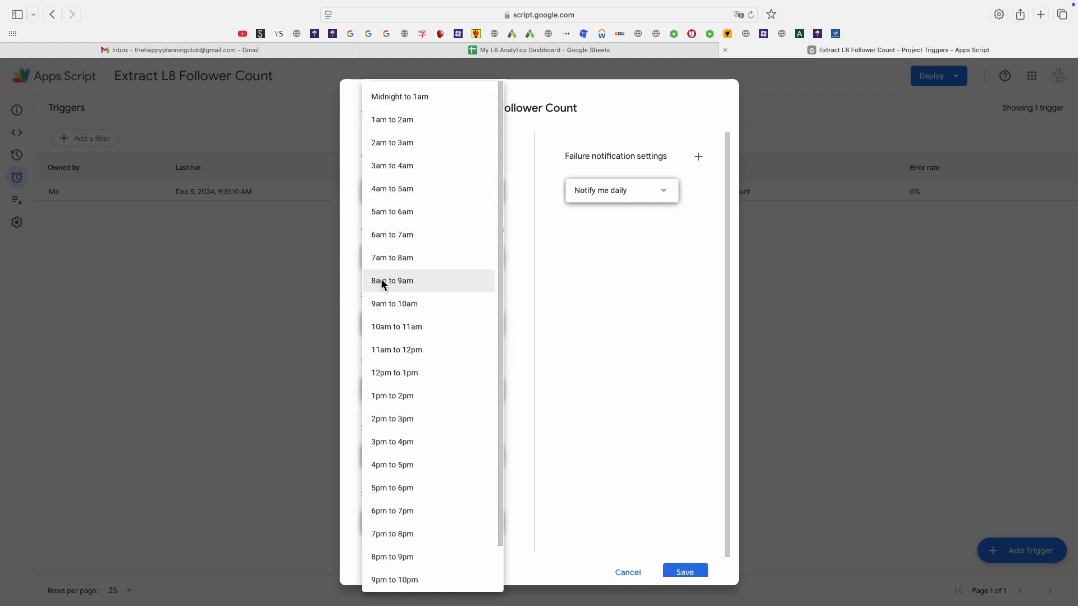
click(415, 281)
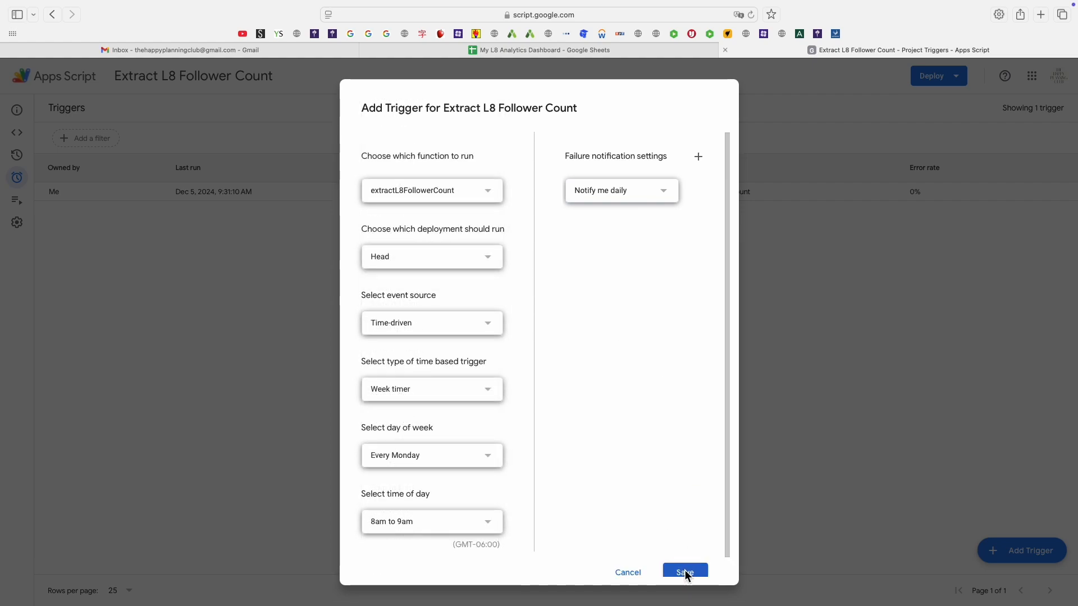
click(624, 572)
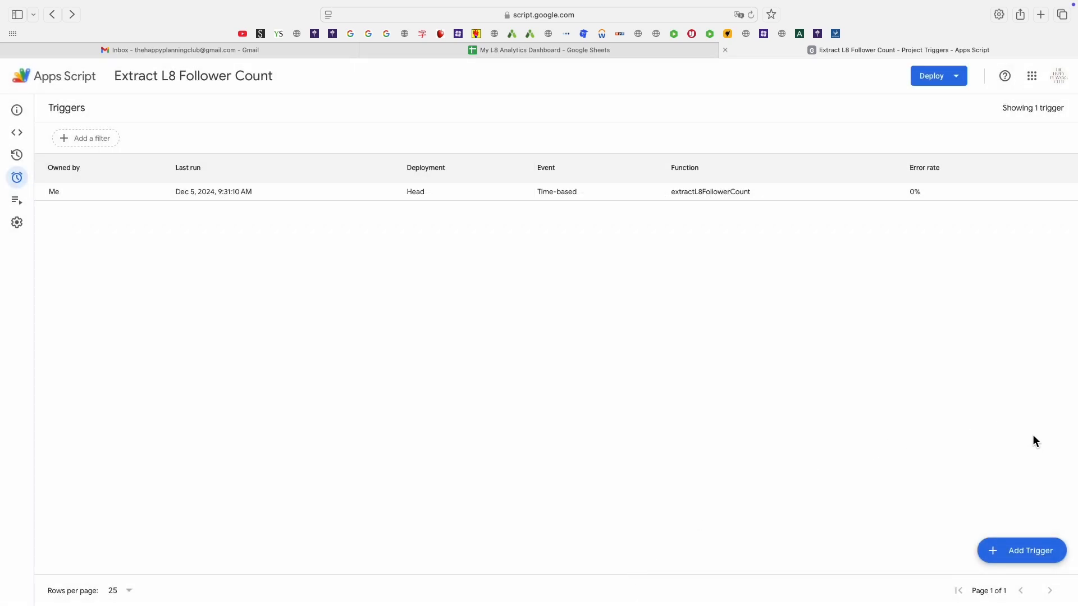
Close the Apps Script tab and examine the formulas behind the Total # of Posts, Saves and Likes cards.
key(super+w)
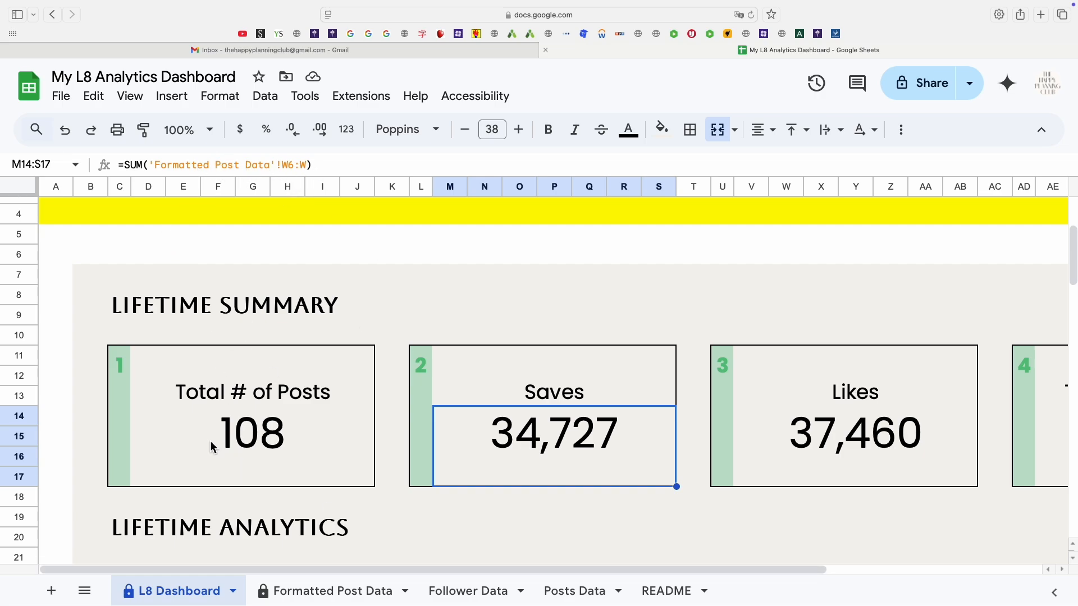
click(275, 449)
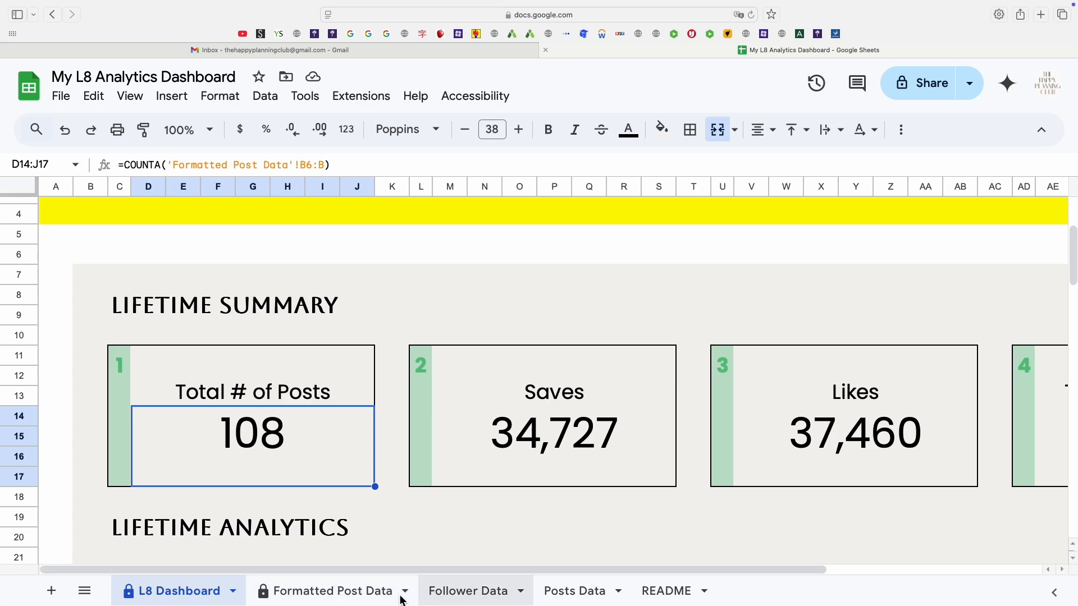
click(525, 443)
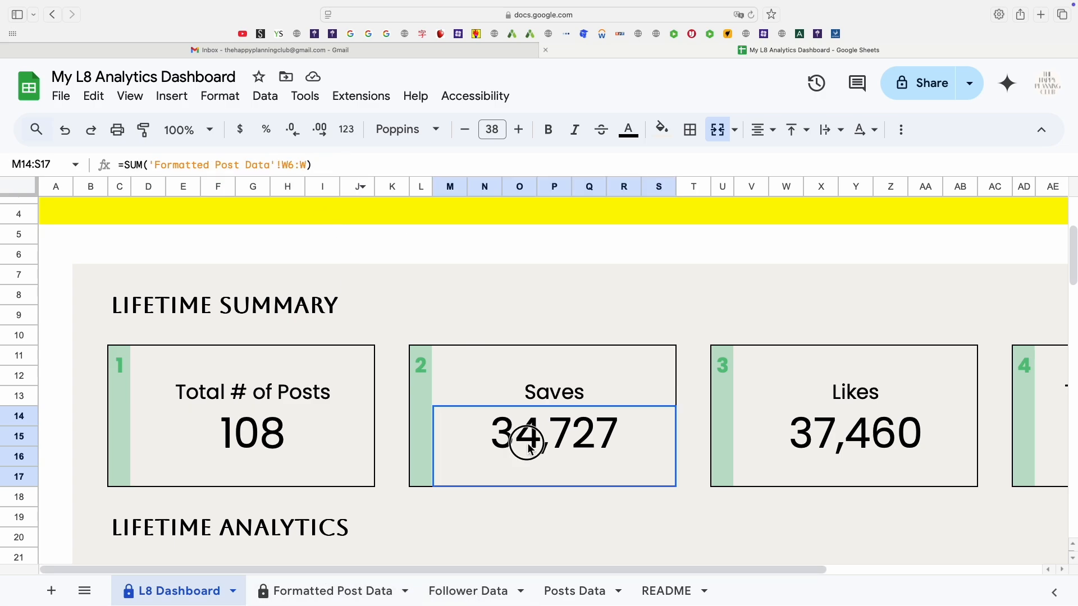
click(340, 166)
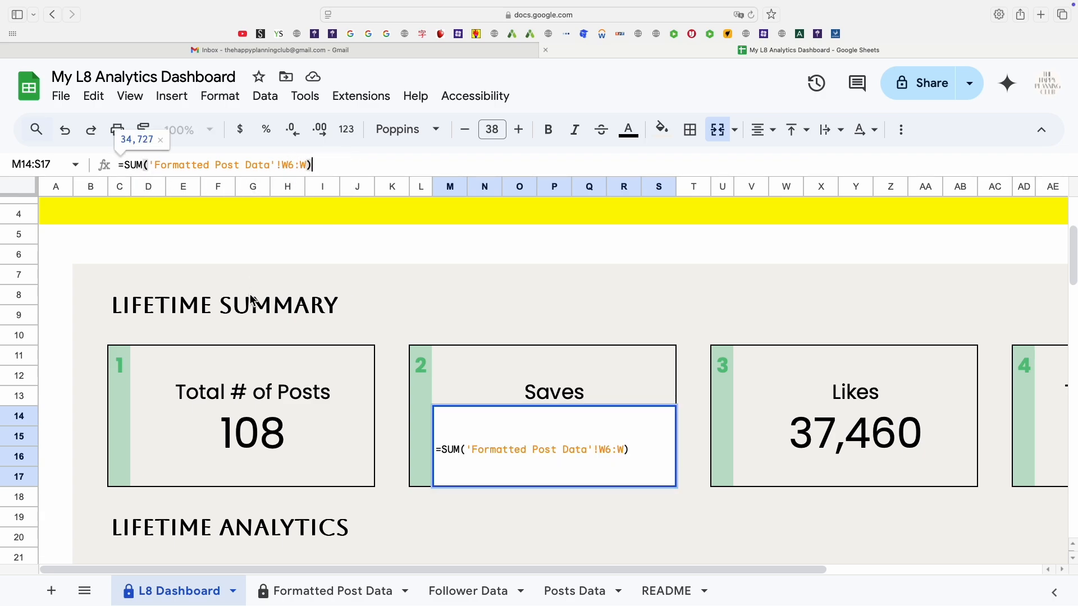
key(Tab)
key(Tab)
key(Tab)
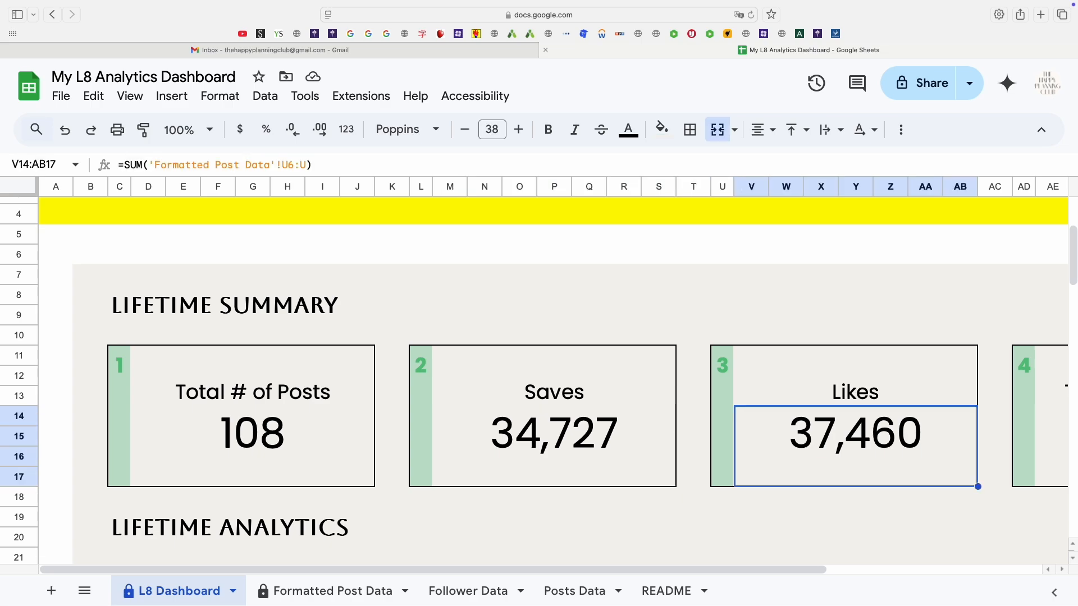
click(310, 165)
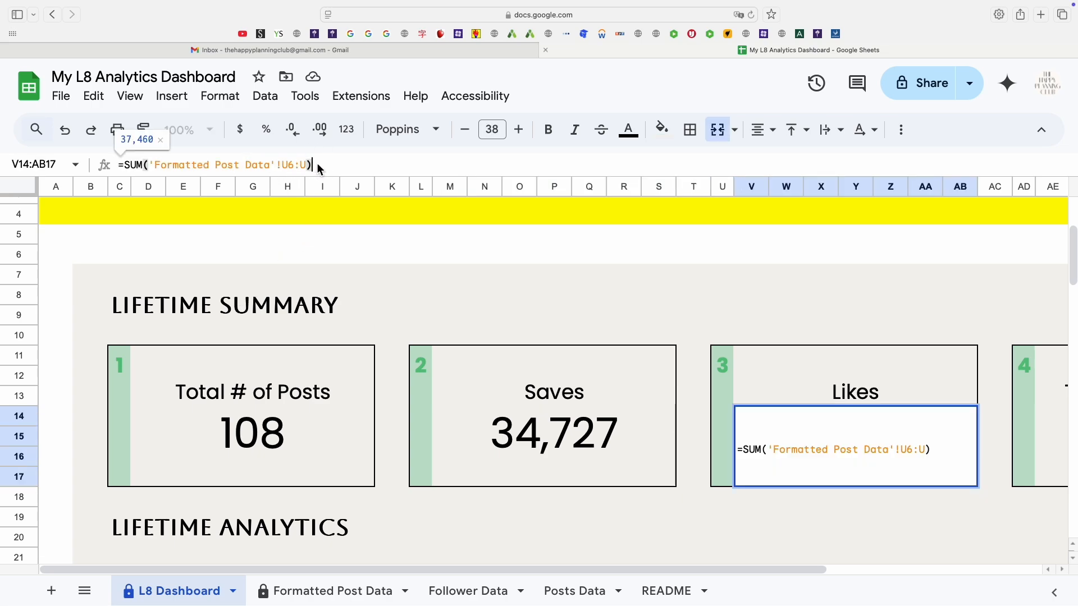
key(Escape)
Examine the formula behind the Total Engagement card on the L8 Dashboard.
key(Tab)
key(Tab)
key(Tab)
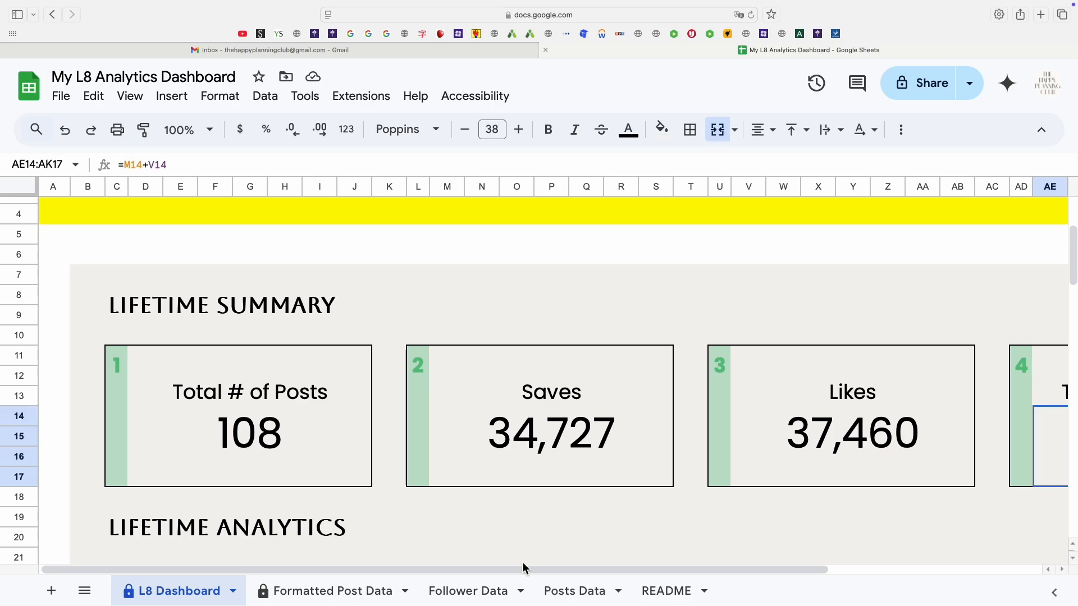
drag(539, 568, 789, 563)
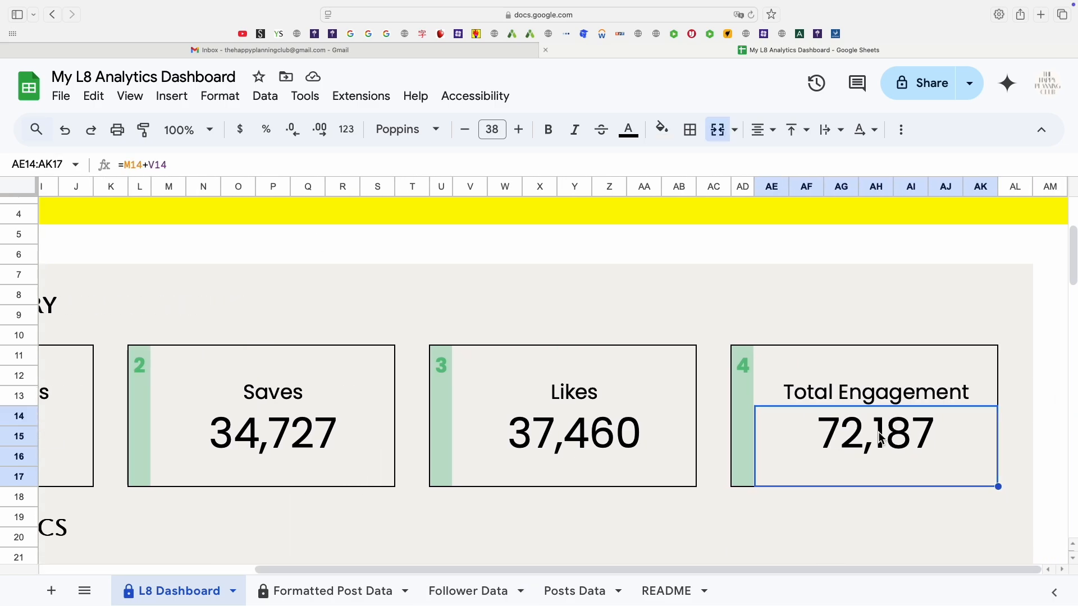
click(195, 164)
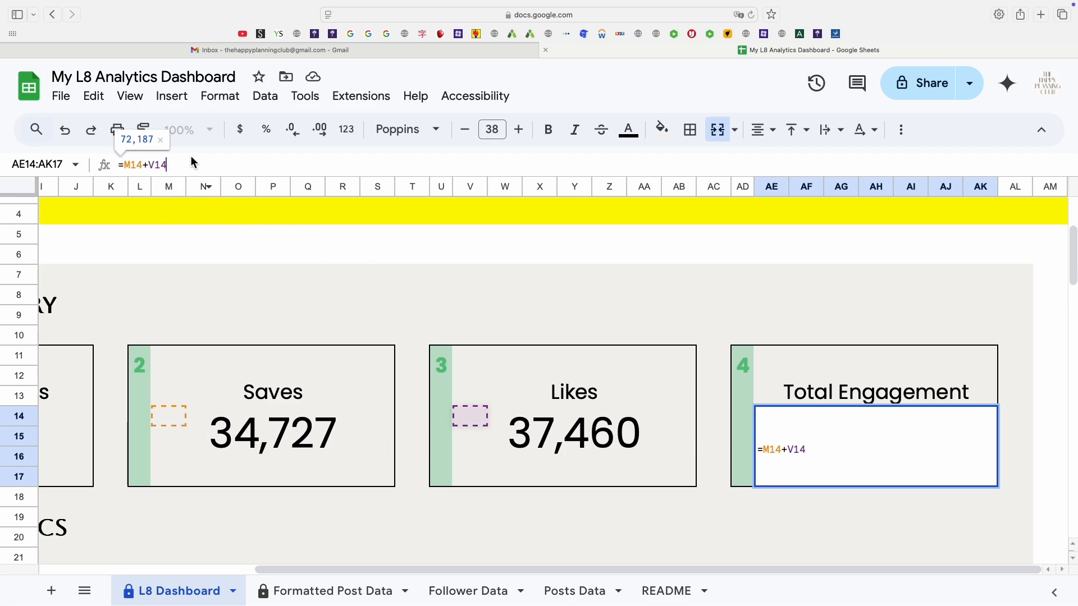
key(Escape)
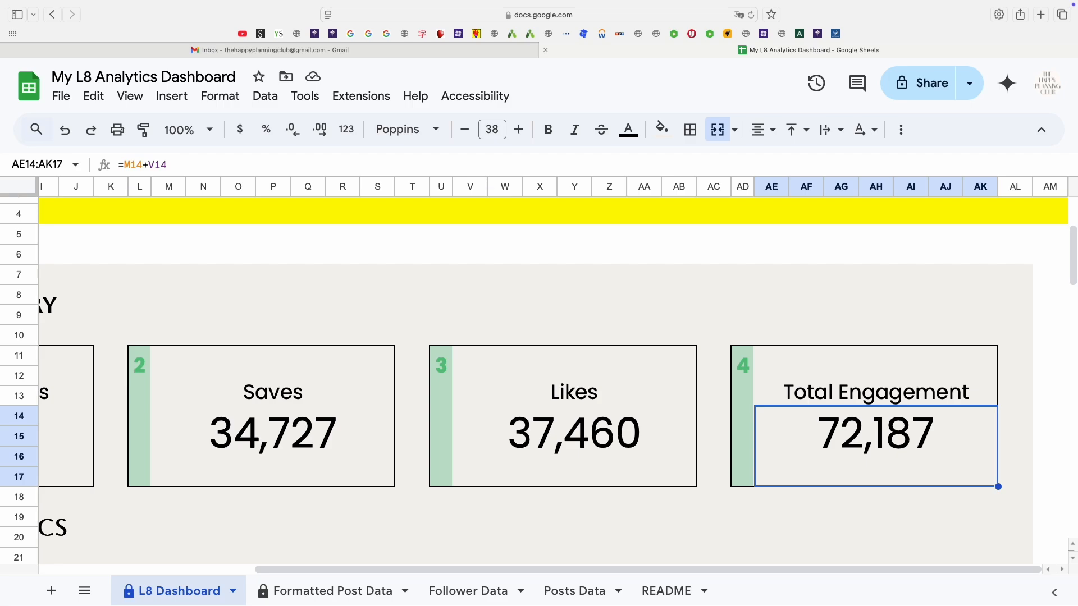
Browse the dashboard's follower chart, detailed summary tables and engagement analytics sections.
key(super+equal)
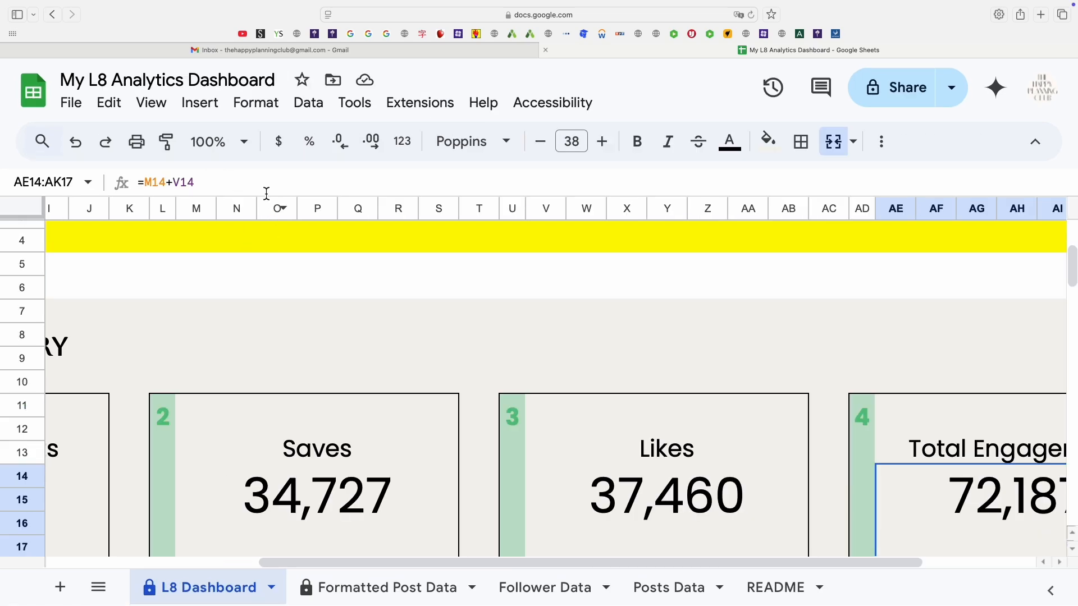
scroll(381, 327, down, 20)
scroll(345, 381, up, 10)
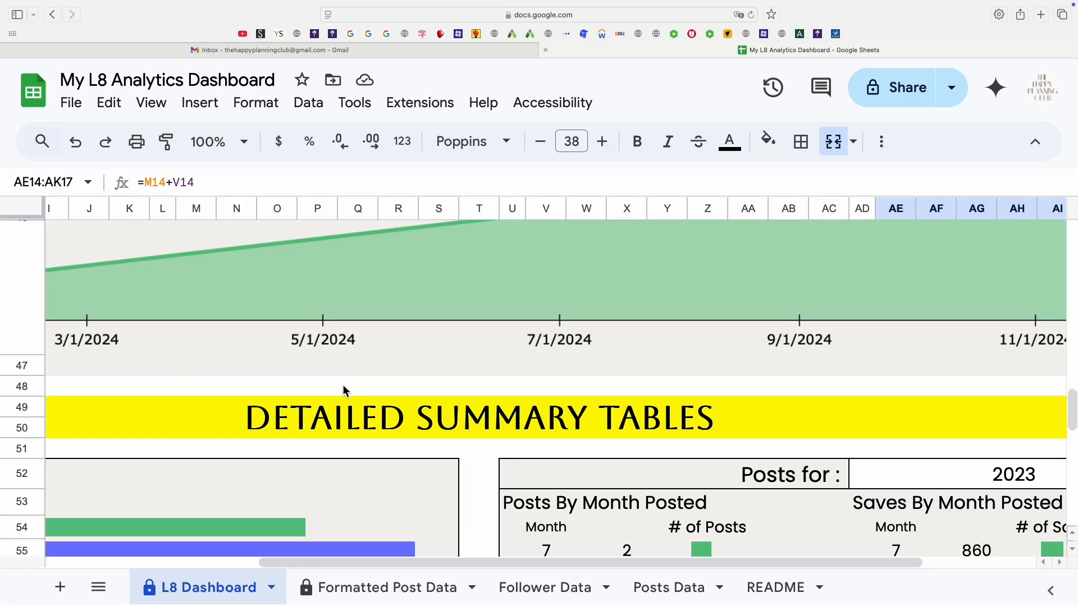
drag(464, 561, 233, 541)
scroll(236, 528, down, 15)
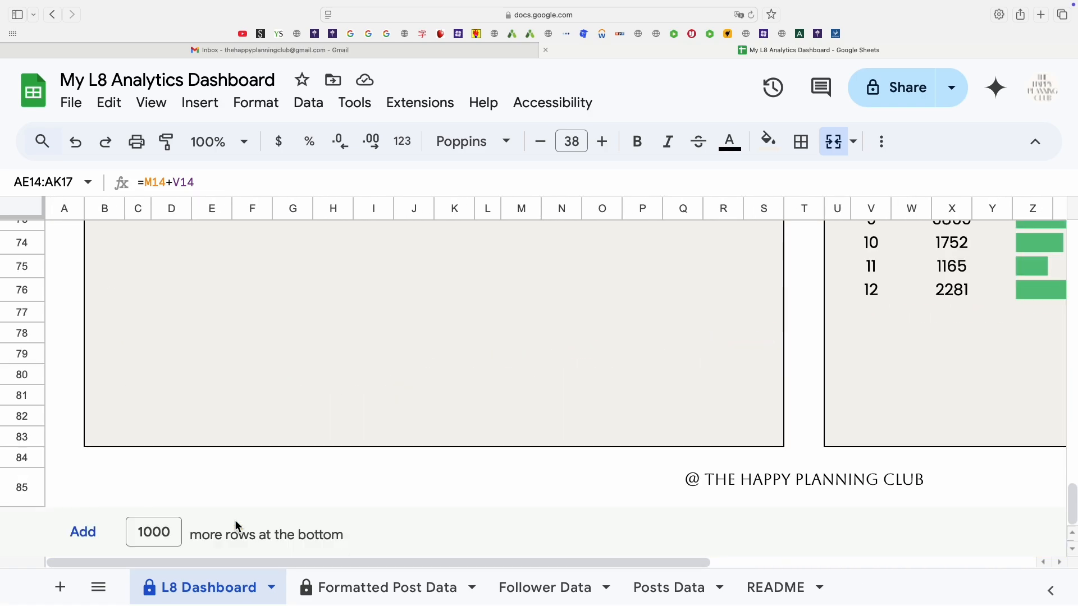
scroll(248, 515, up, 14)
scroll(248, 515, up, 12)
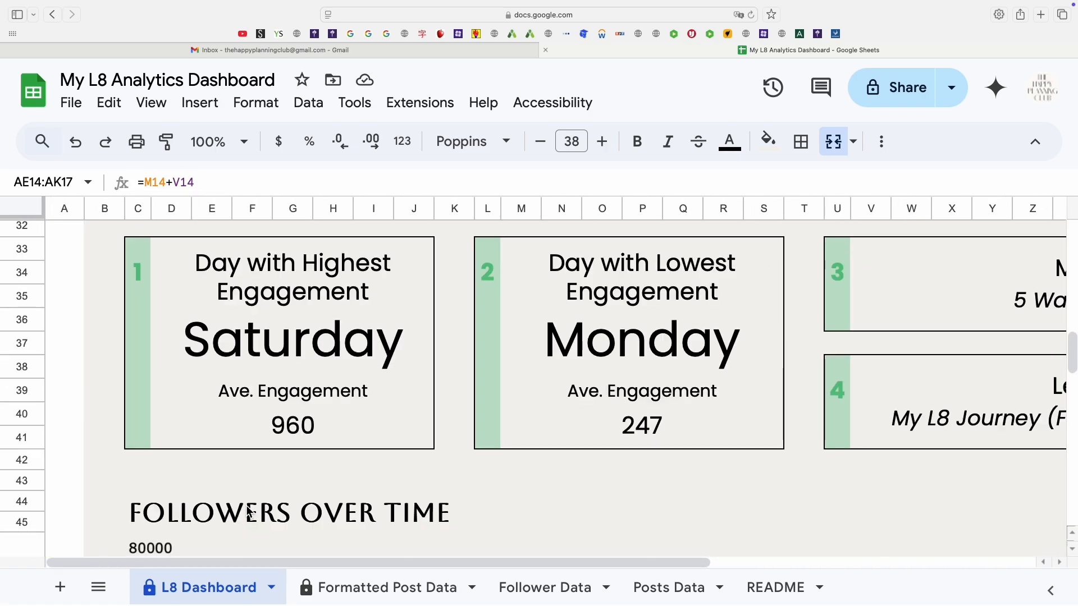
scroll(247, 510, down, 2)
scroll(248, 510, down, 3)
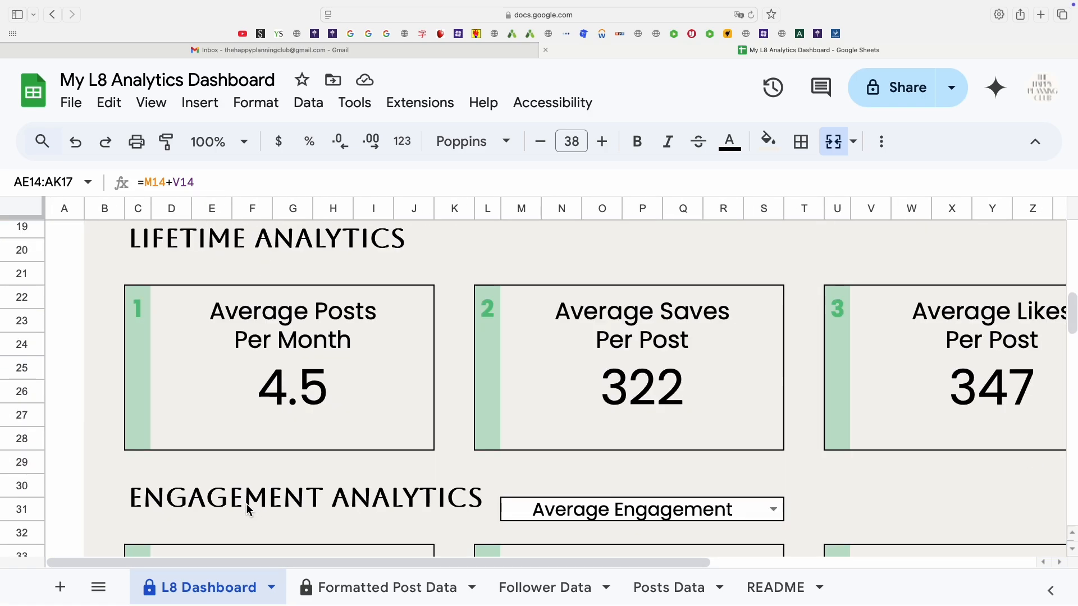
Examine the formulas behind the Average Posts Per Month and Average Saves Per Post cards.
click(329, 394)
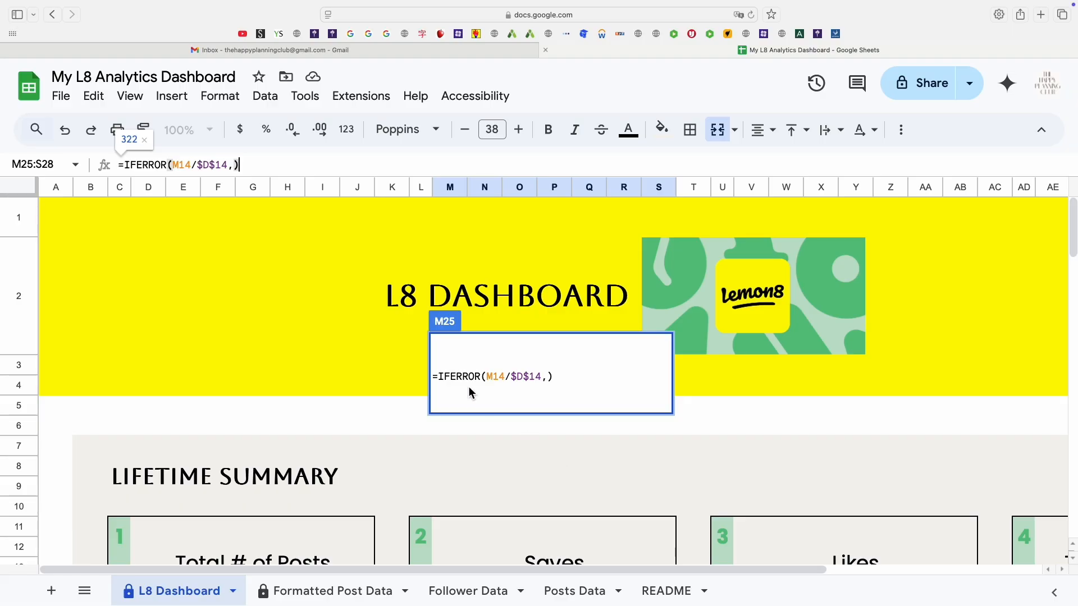
key(Escape)
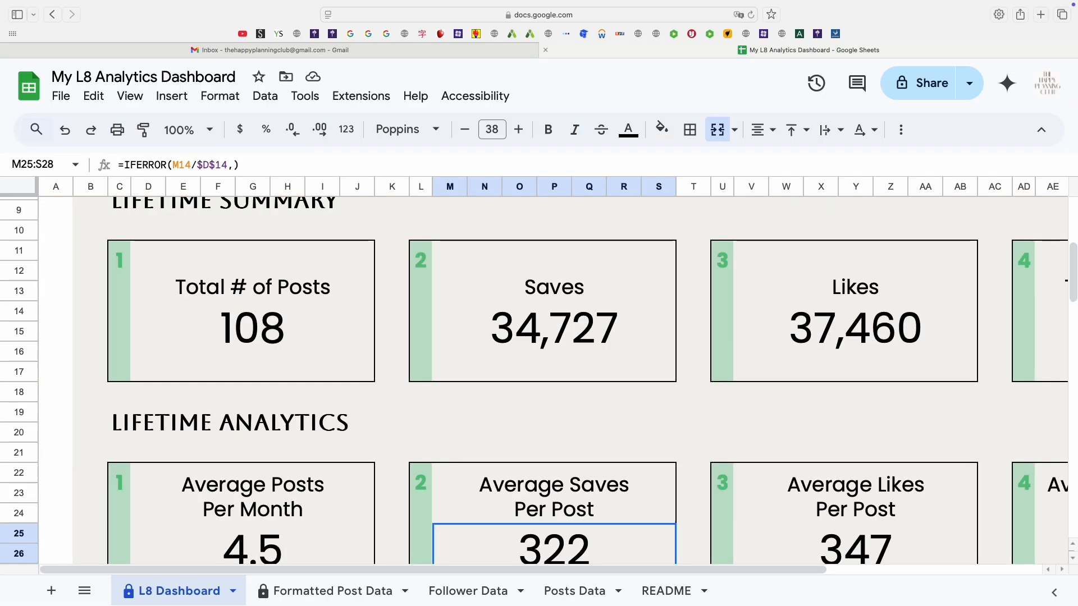
scroll(553, 381, up, 3)
scroll(553, 381, down, 1)
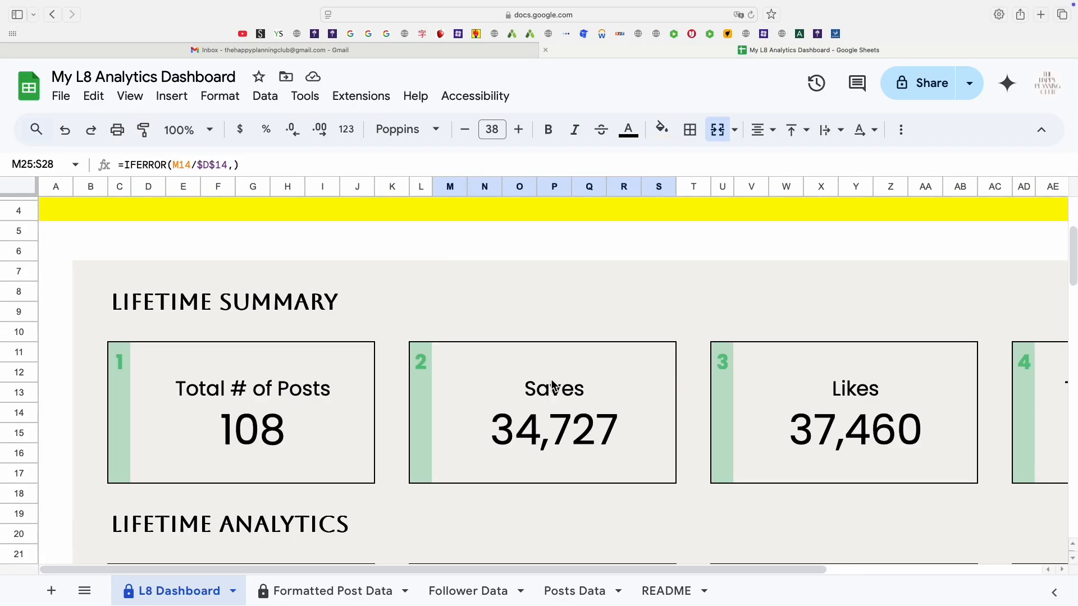
scroll(548, 404, up, 3)
scroll(544, 428, down, 6)
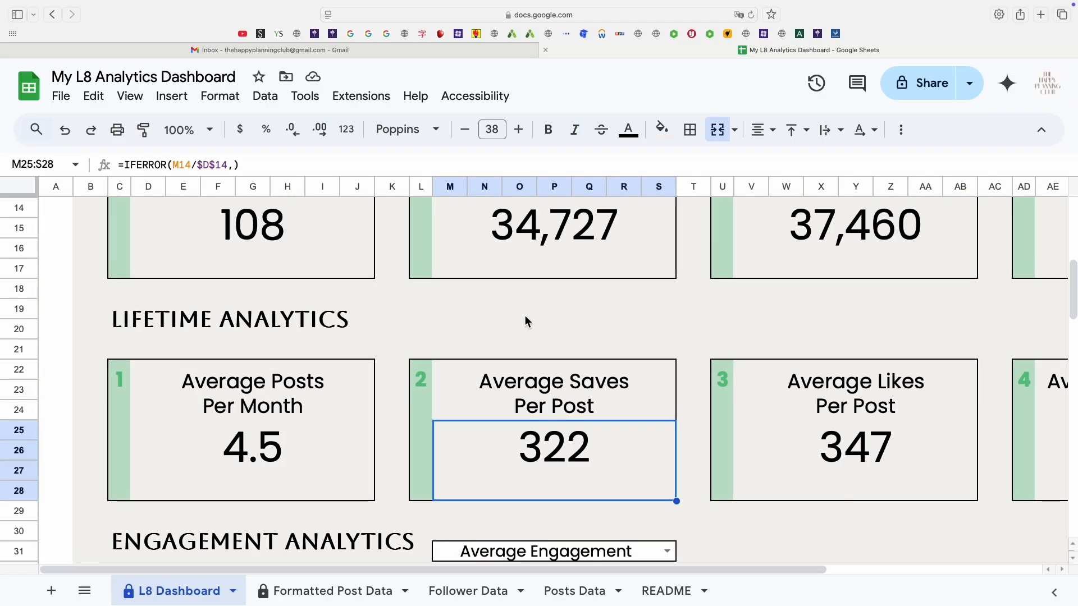
scroll(493, 292, up, 1)
click(567, 456)
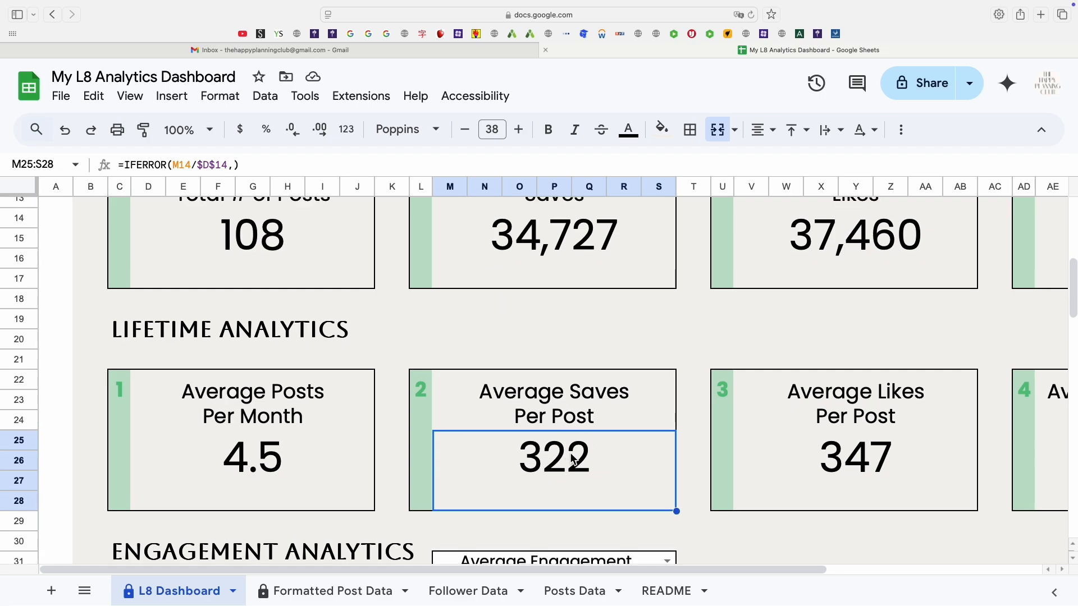
Review the Lifetime Summary cards again, checking the Total # of Posts formula.
scroll(570, 455, up, 1)
scroll(440, 334, up, 1)
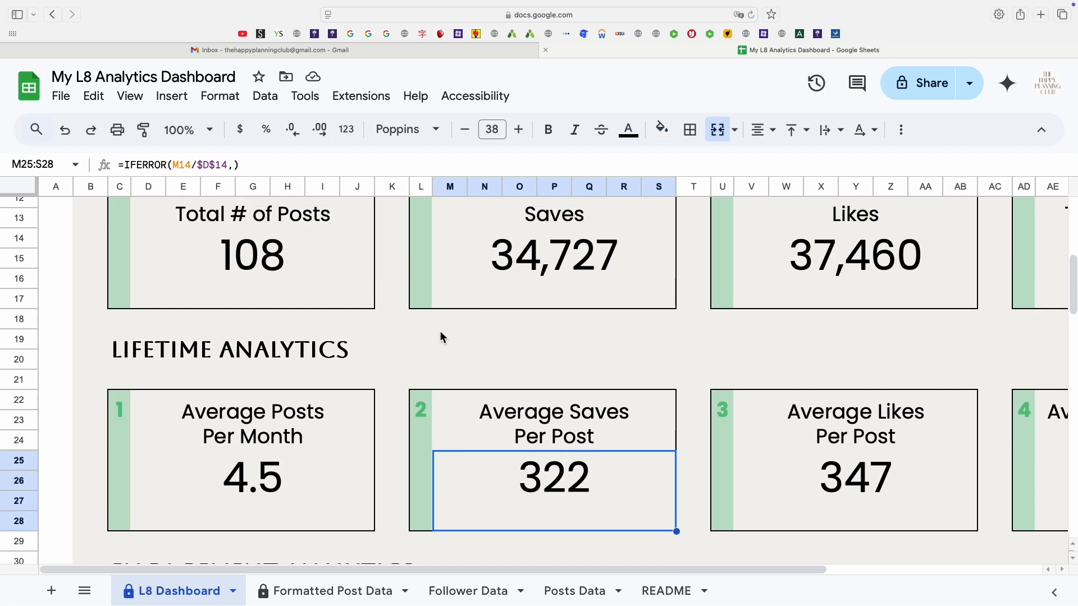
scroll(484, 356, up, 5)
click(484, 356)
click(294, 355)
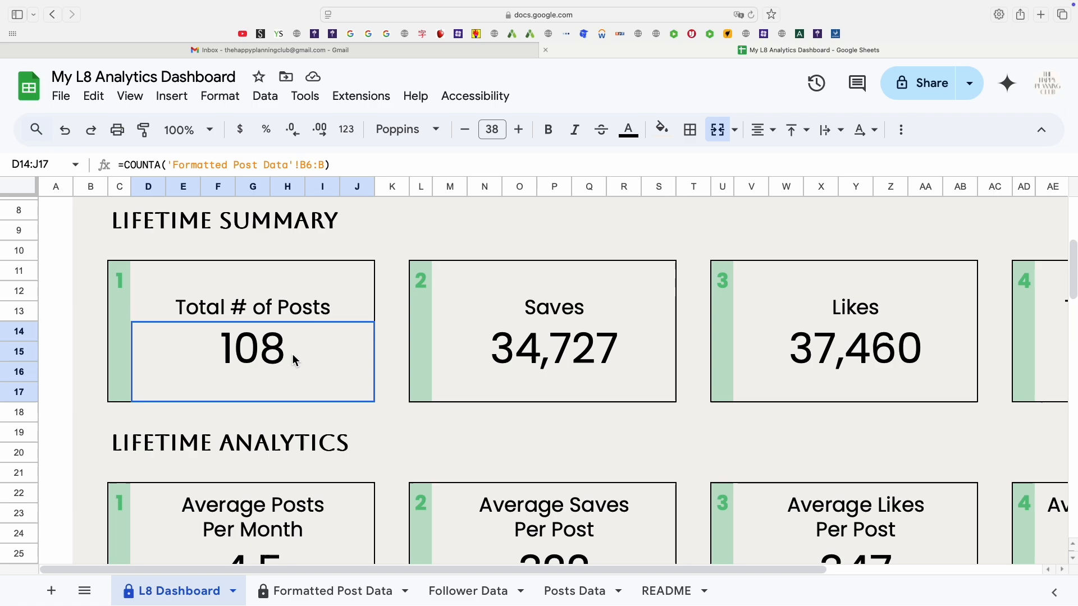
click(492, 366)
click(323, 356)
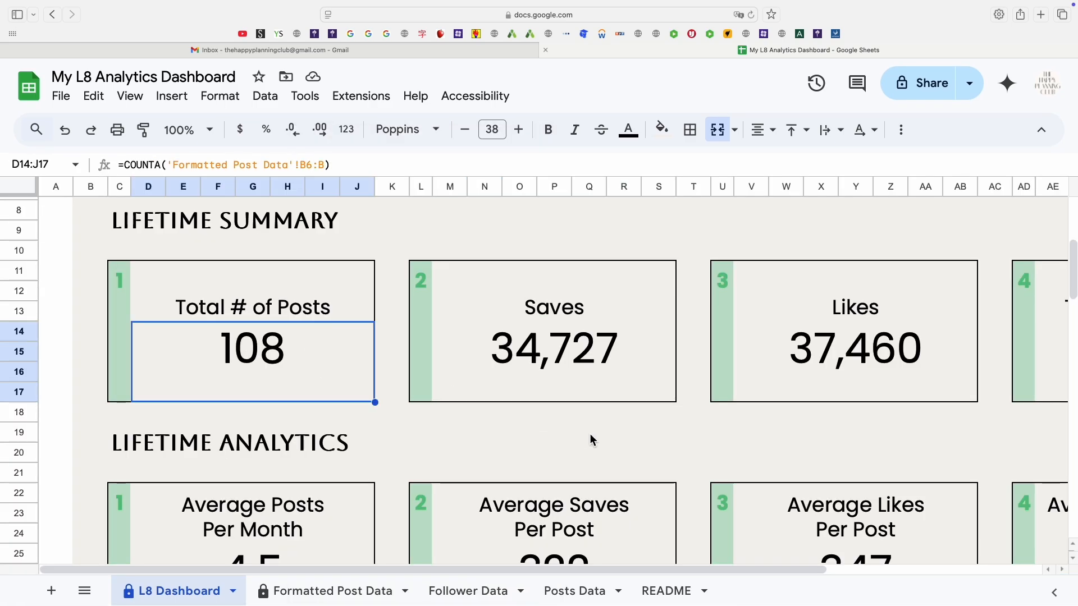
Examine the formulas behind the Average Saves, Average Likes and Average Engagement Per Post cards.
scroll(595, 524, down, 1)
click(590, 555)
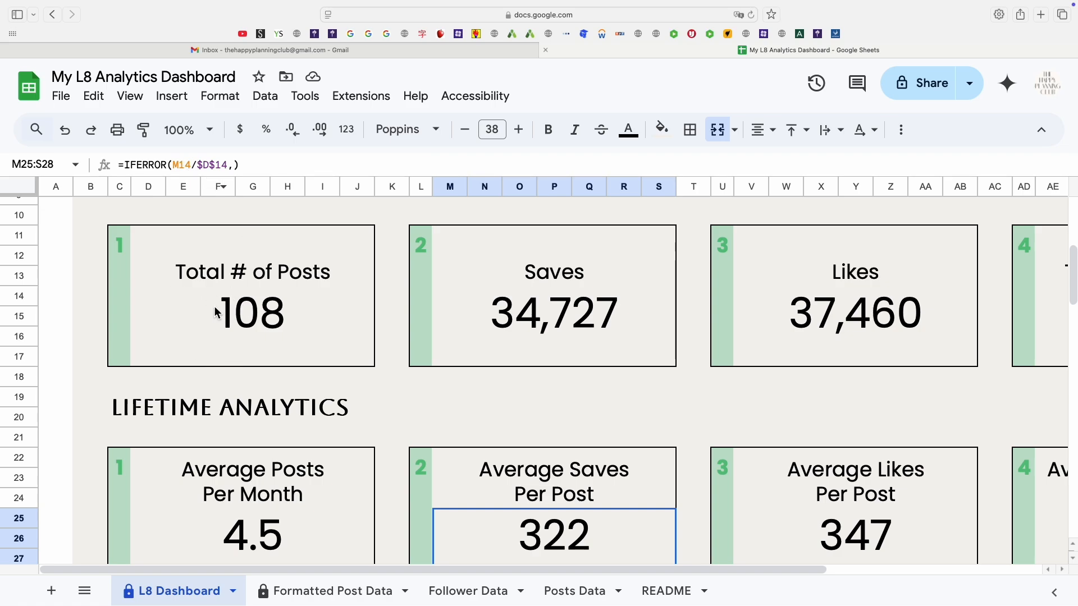
click(822, 539)
scroll(822, 539, up, 1)
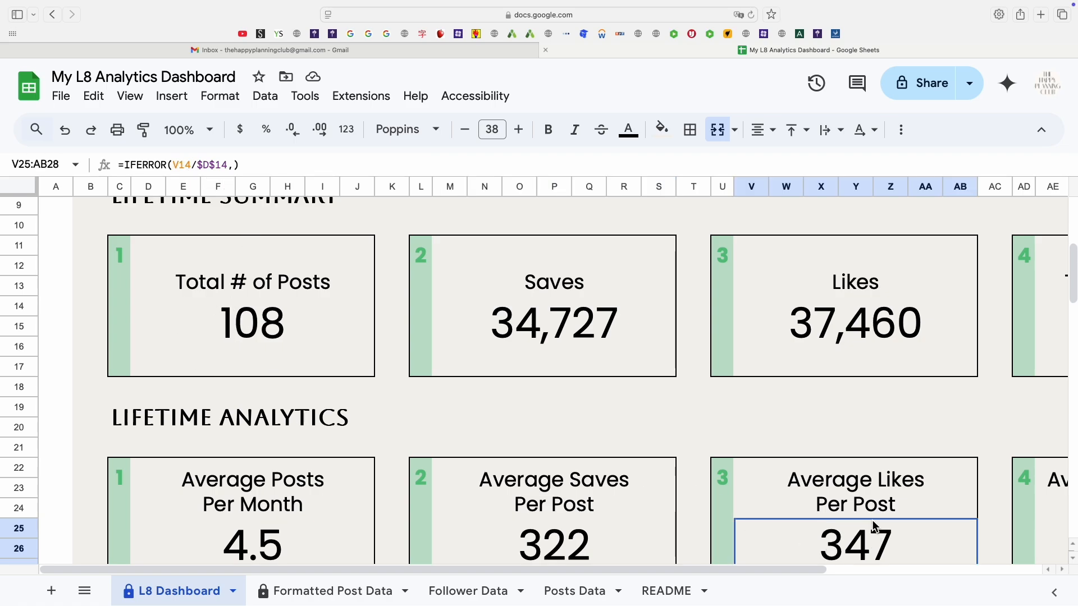
scroll(865, 527, down, 3)
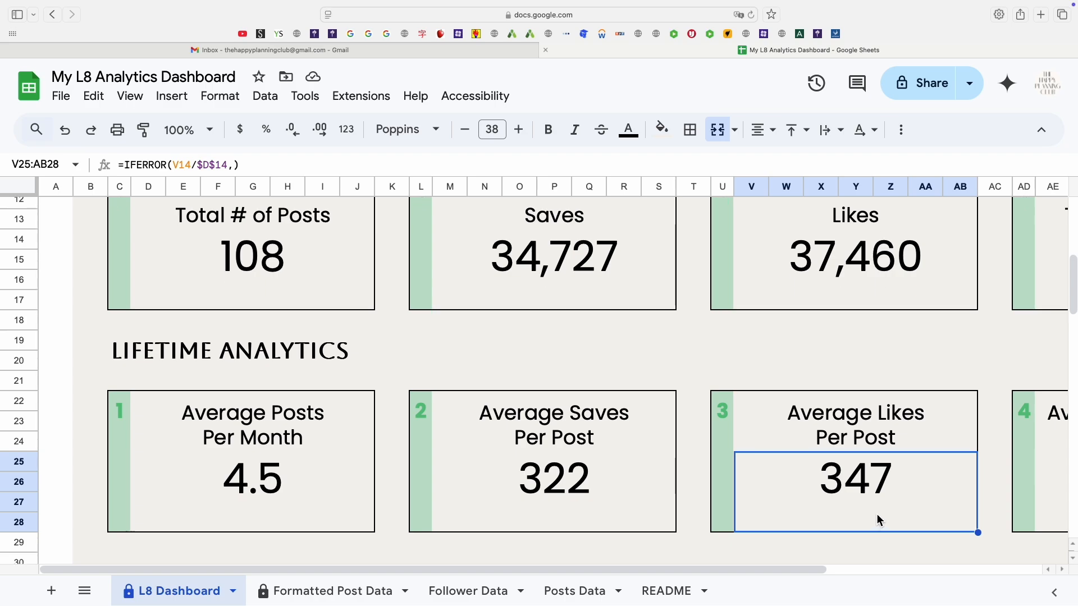
click(484, 162)
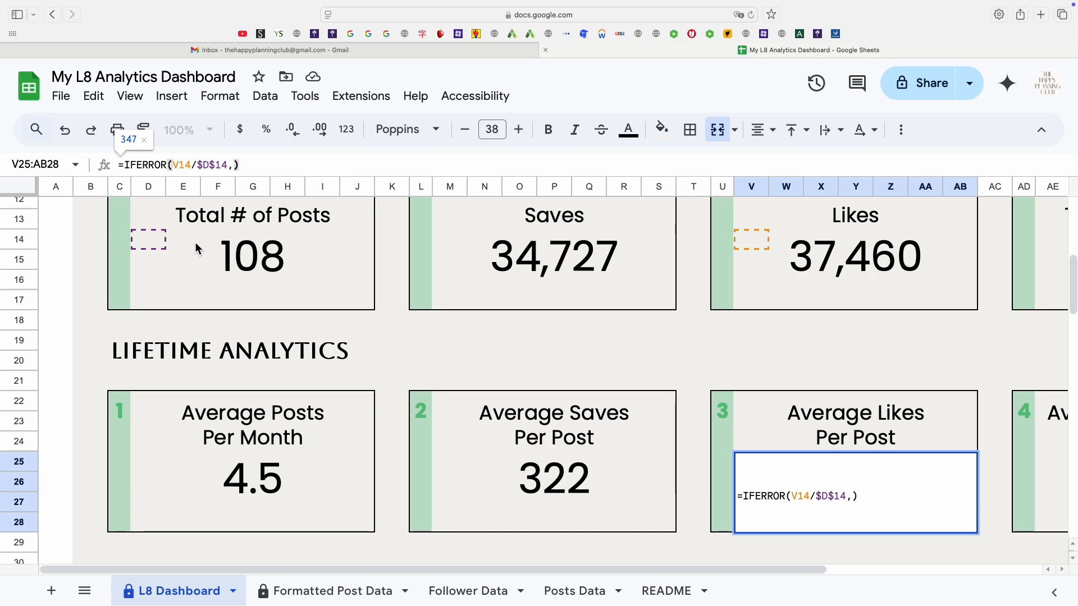
key(Escape)
key(Right)
key(Right)
key(Right)
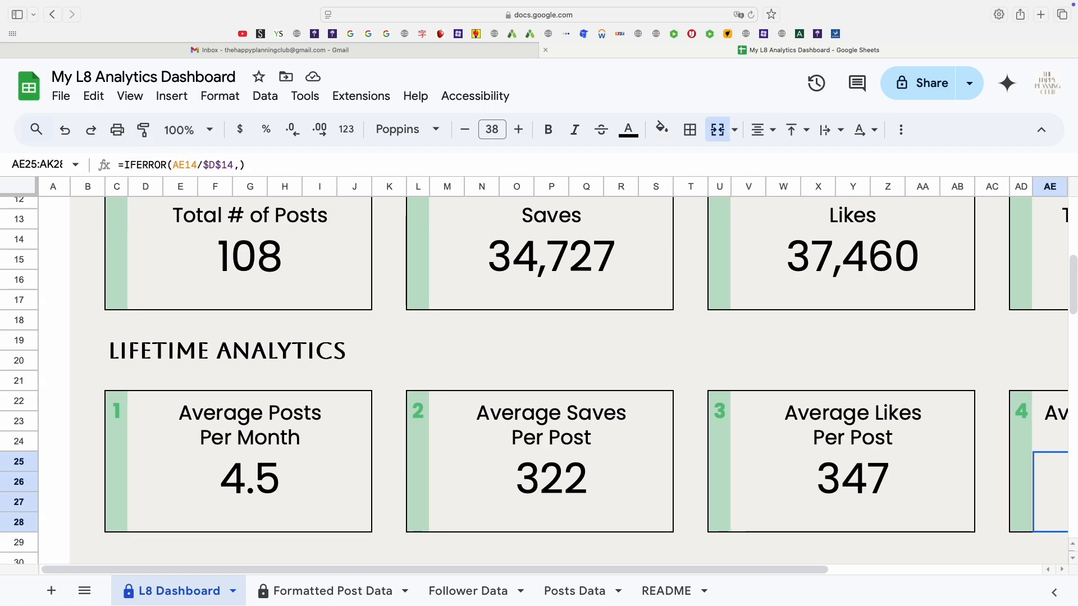
click(336, 163)
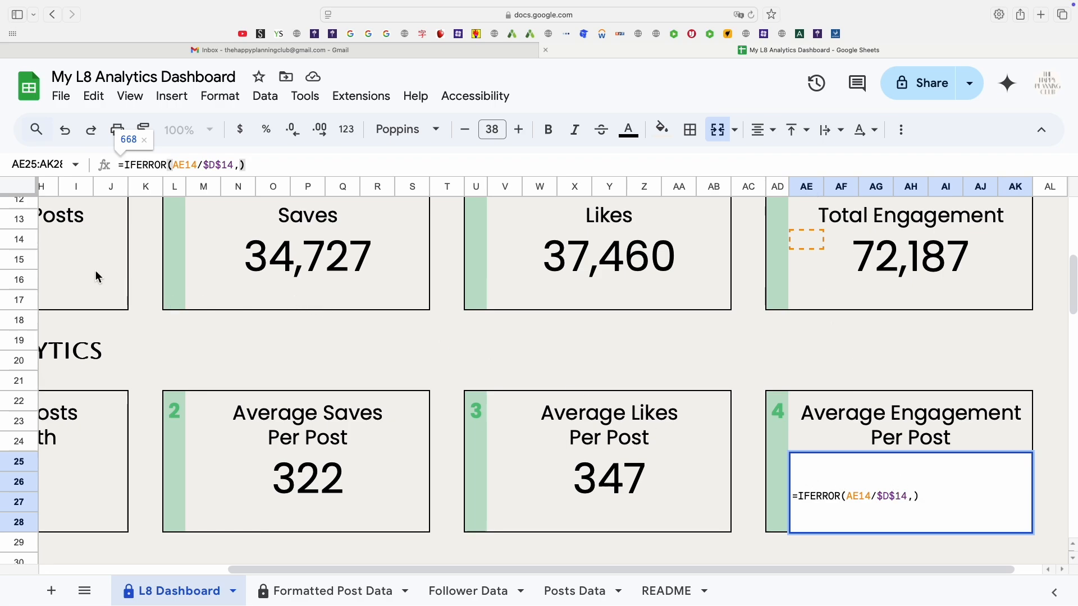
key(Escape)
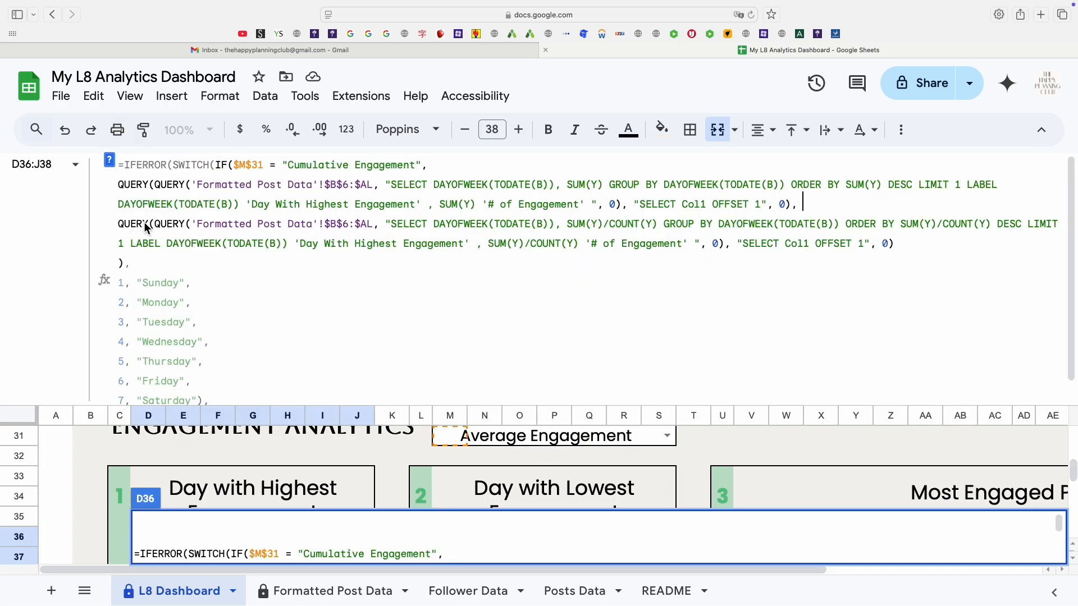
Examine the QUERY formula of the Day with Highest Engagement card, tracing its SUM and SUM/COUNT parts.
click(180, 226)
drag(612, 229, 651, 231)
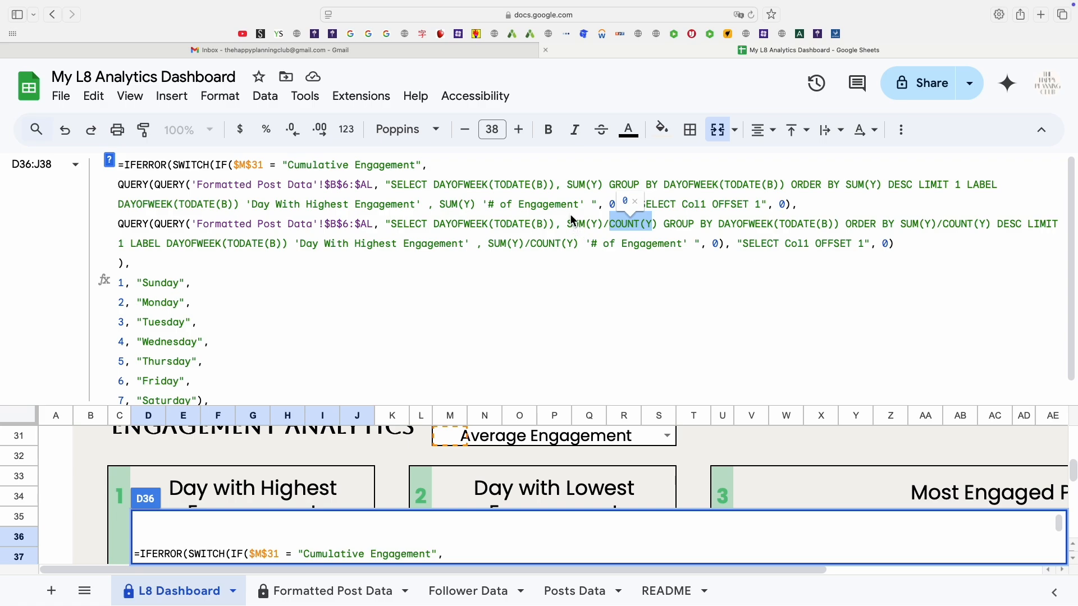
drag(567, 185, 604, 188)
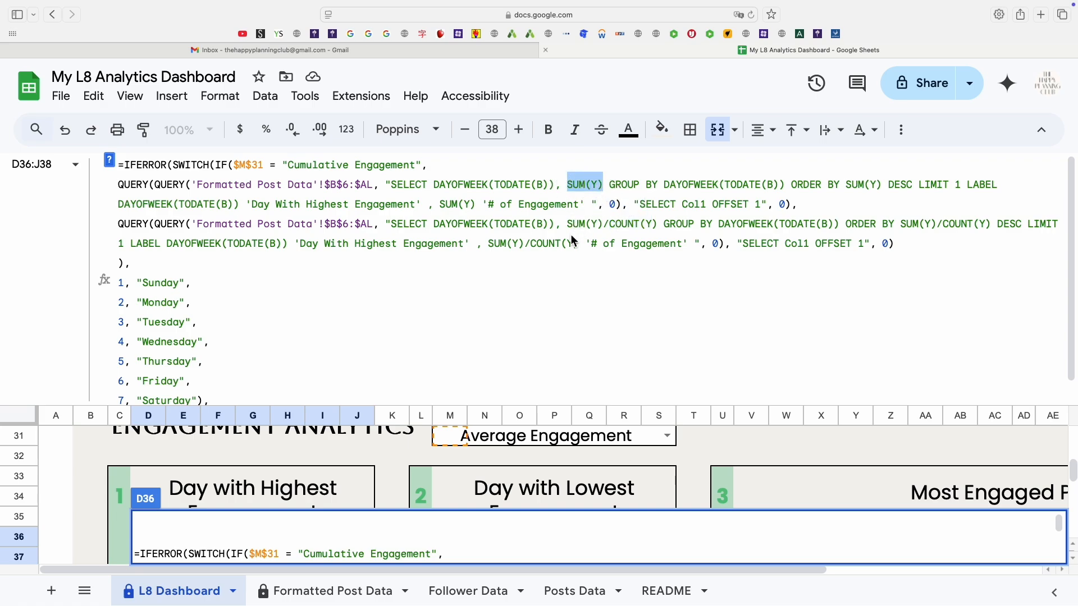
drag(568, 226, 658, 228)
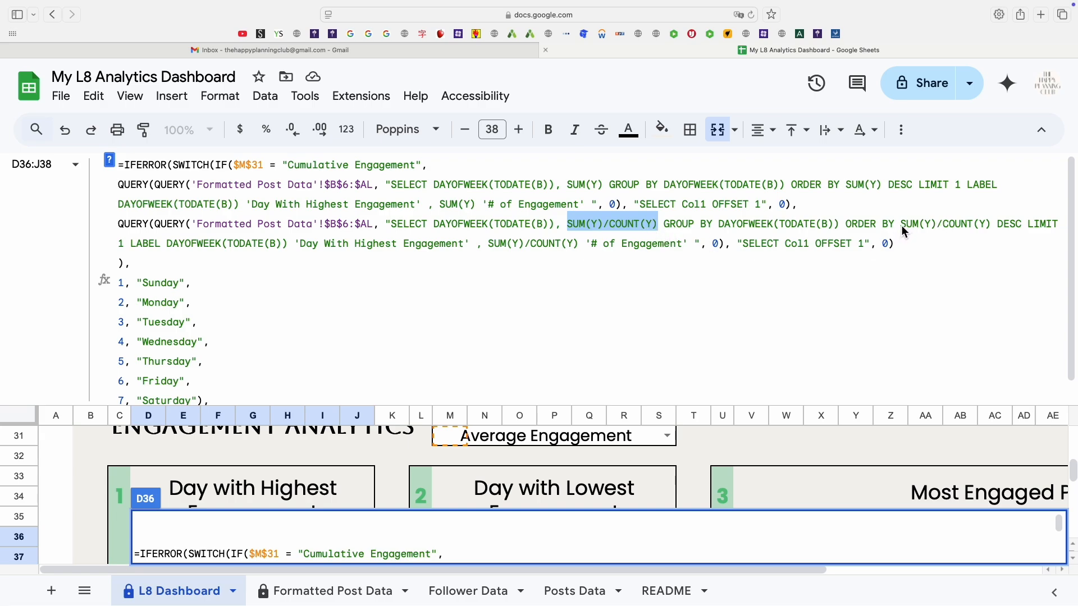
drag(900, 225, 991, 232)
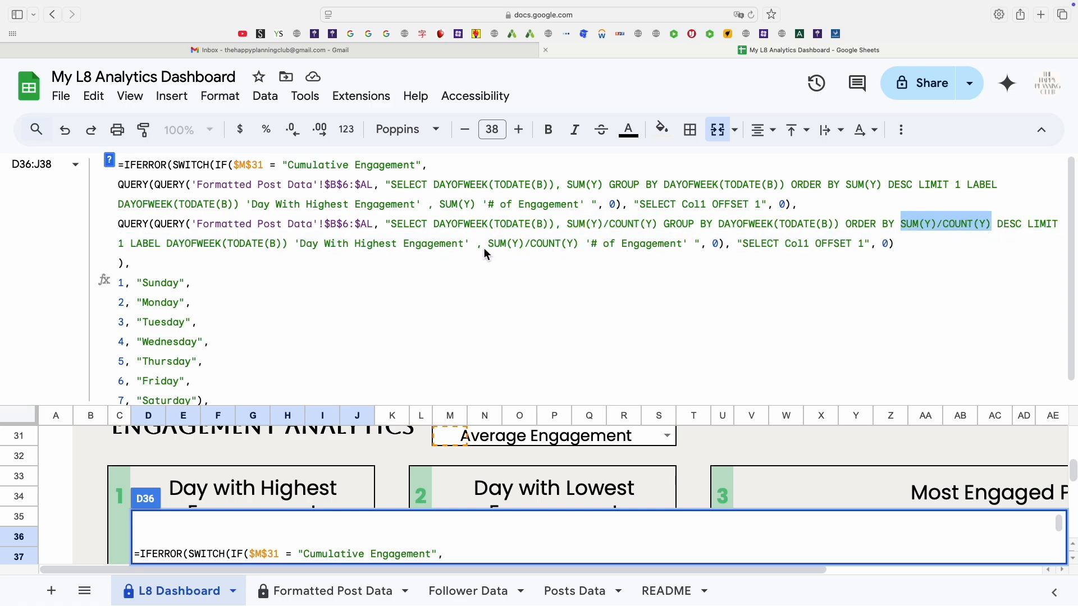
drag(487, 245, 582, 256)
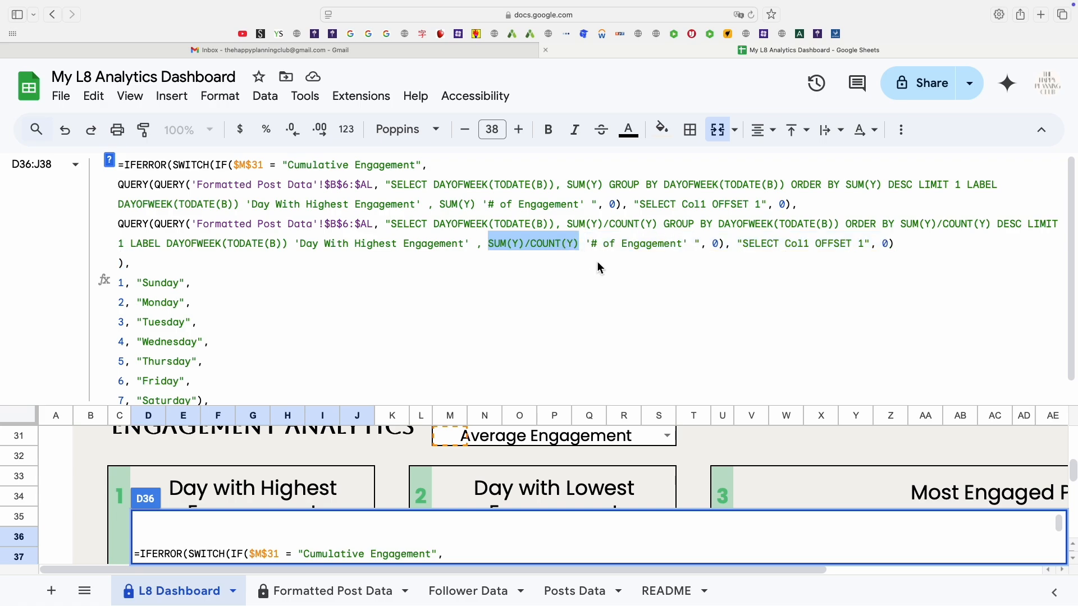
drag(591, 245, 683, 249)
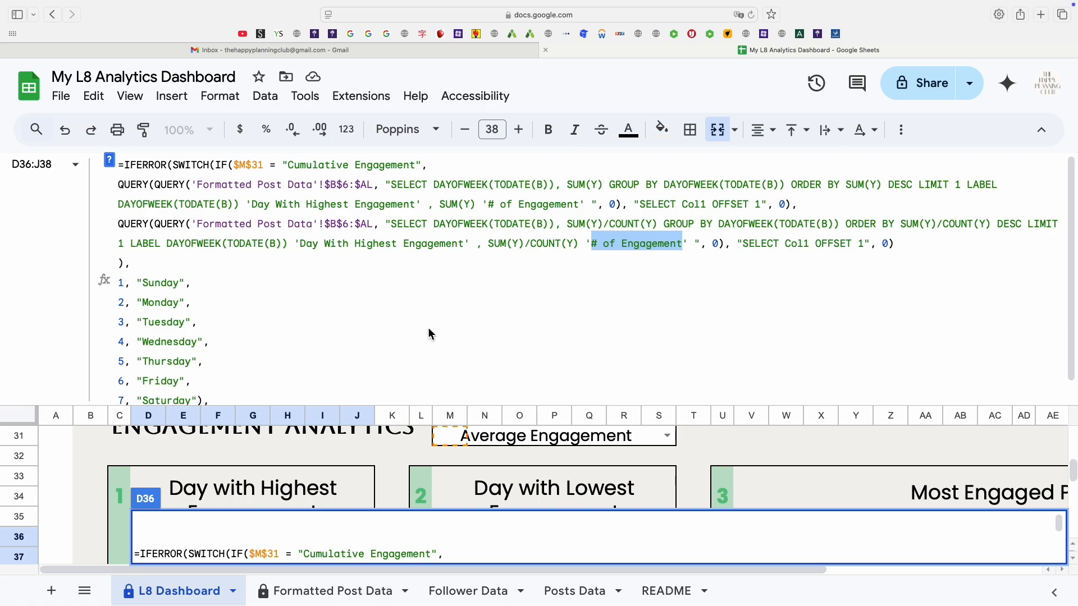
click(125, 265)
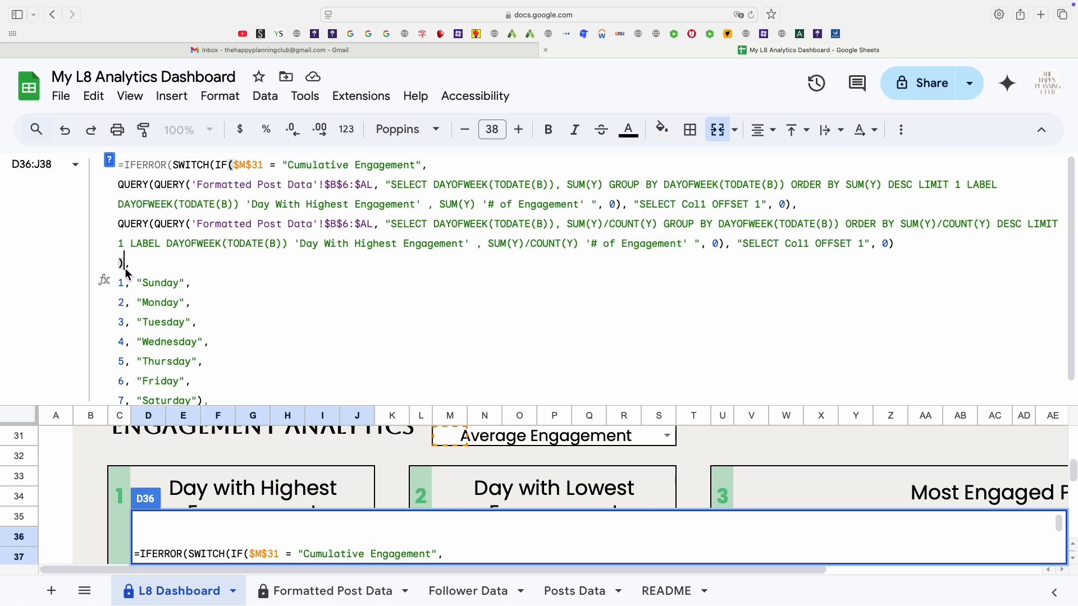
click(221, 166)
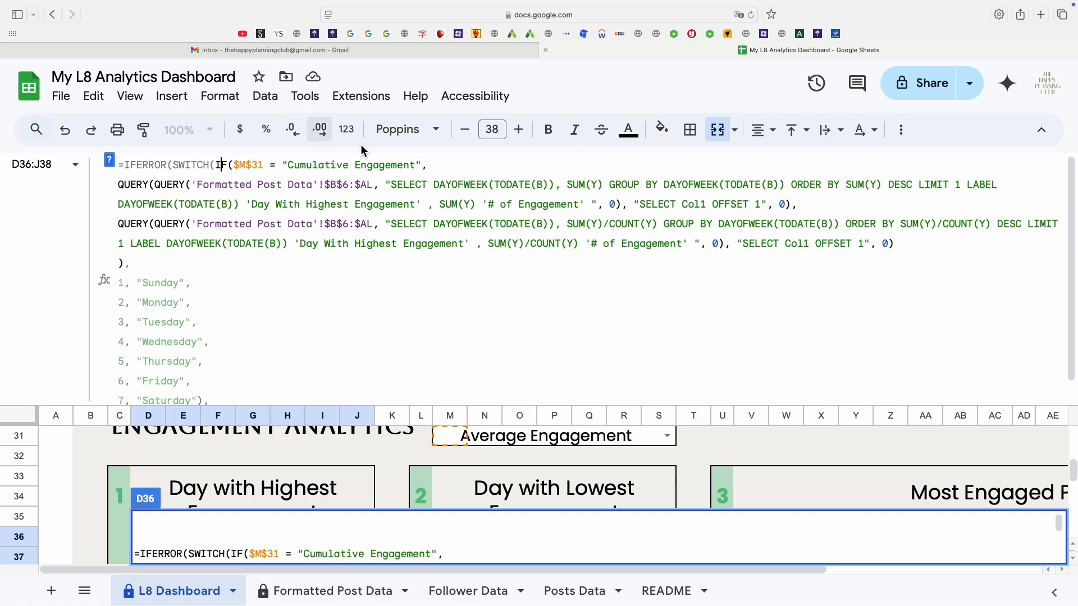
drag(435, 225, 494, 224)
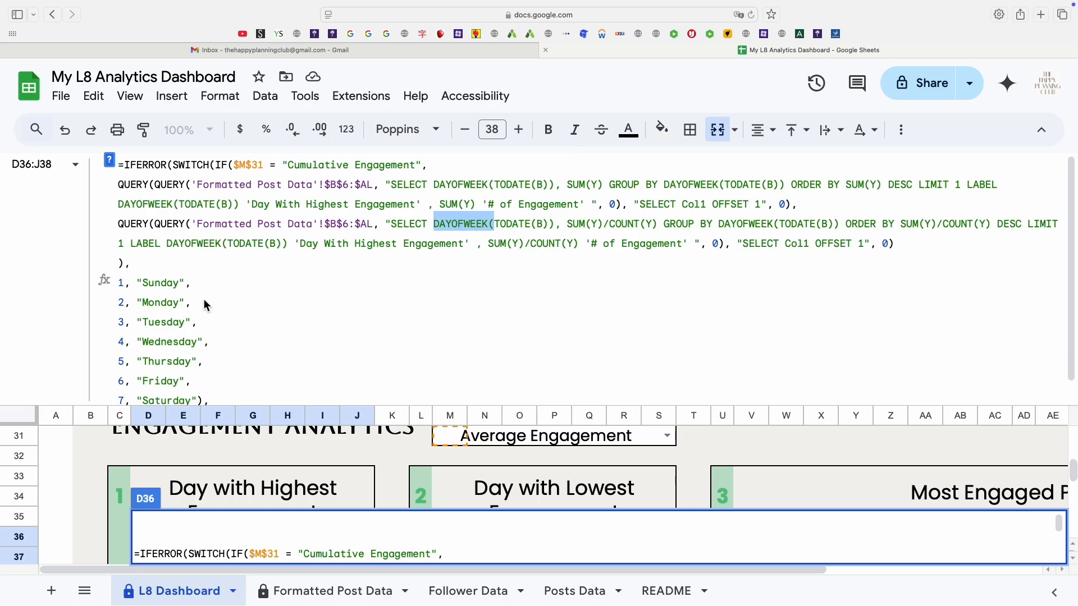
Examine the formula behind the Ave. Engagement label under the highest-engagement day.
click(172, 166)
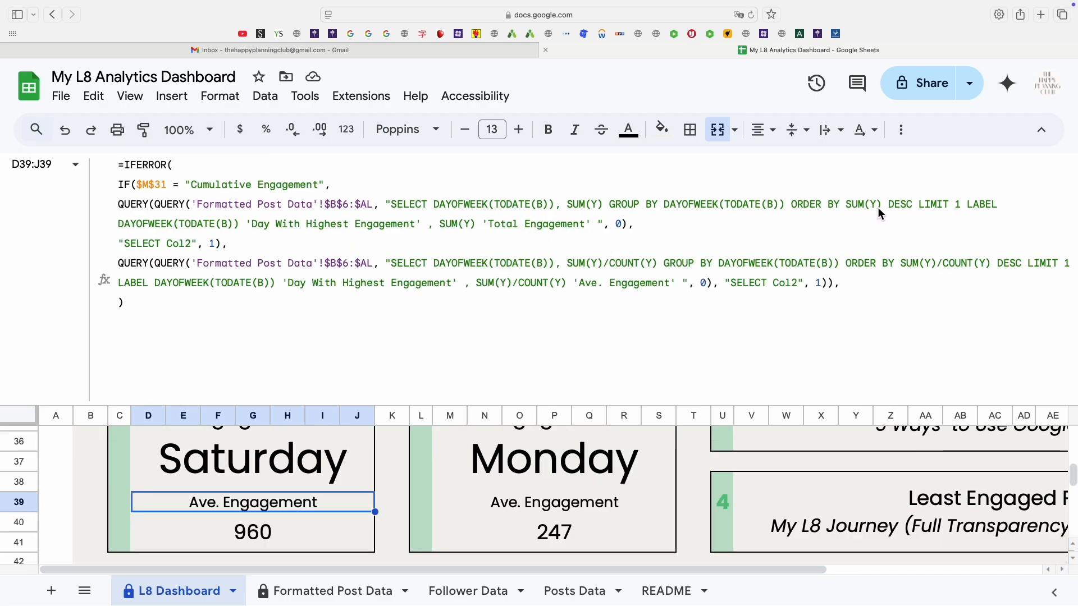
click(175, 247)
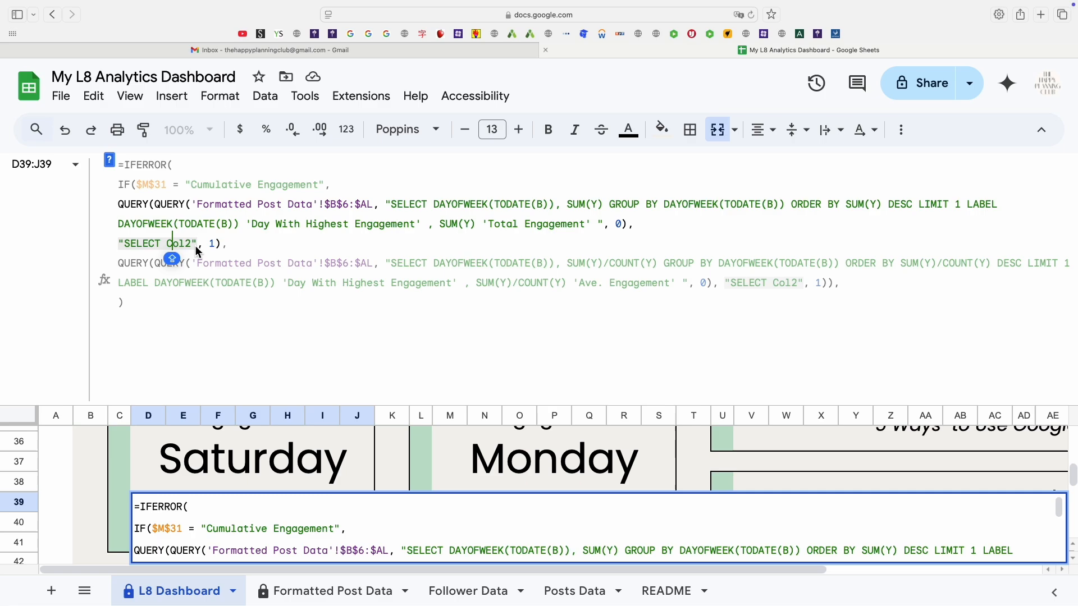
click(797, 287)
click(317, 312)
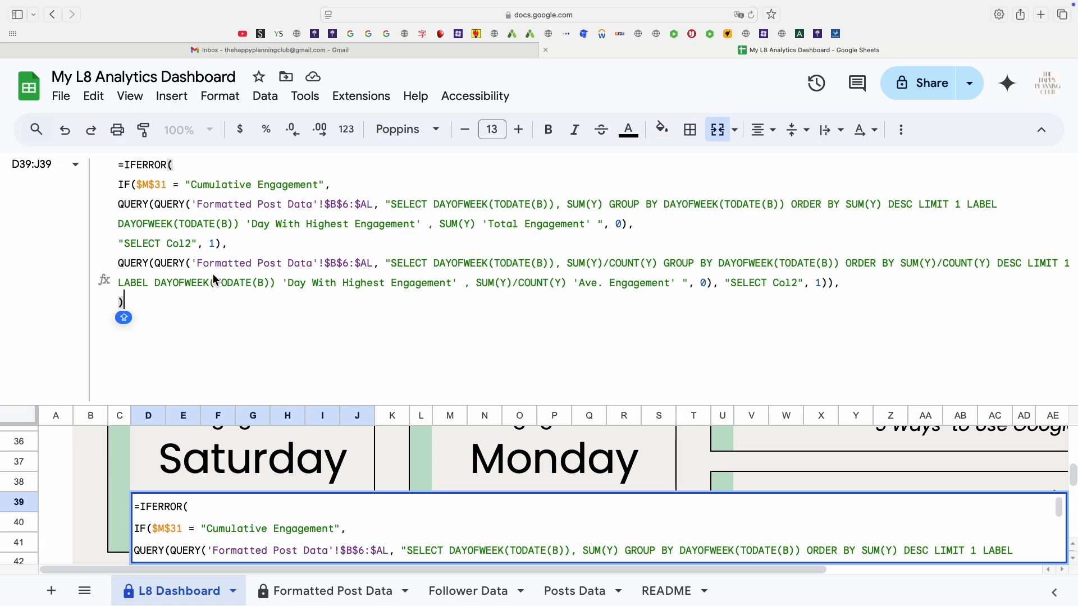
click(195, 186)
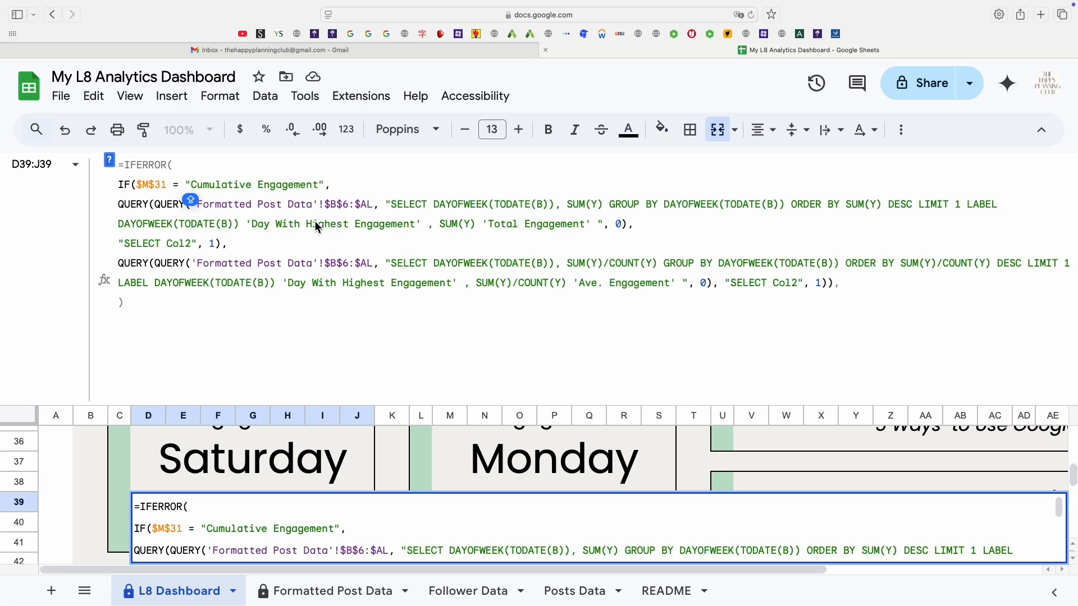
click(139, 305)
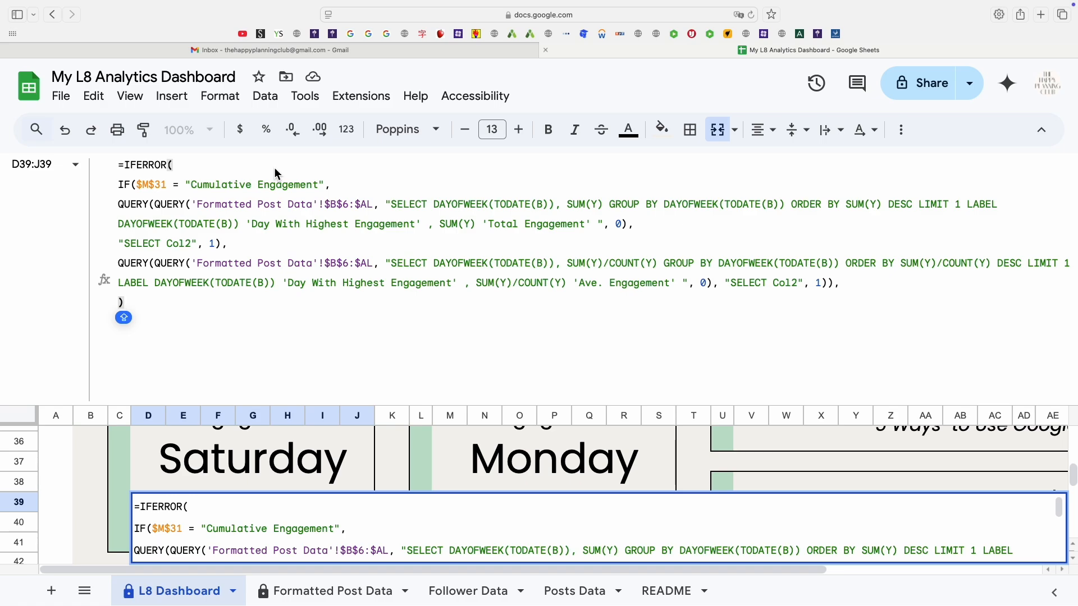
key(Return)
key(Right)
key(Right)
key(Right)
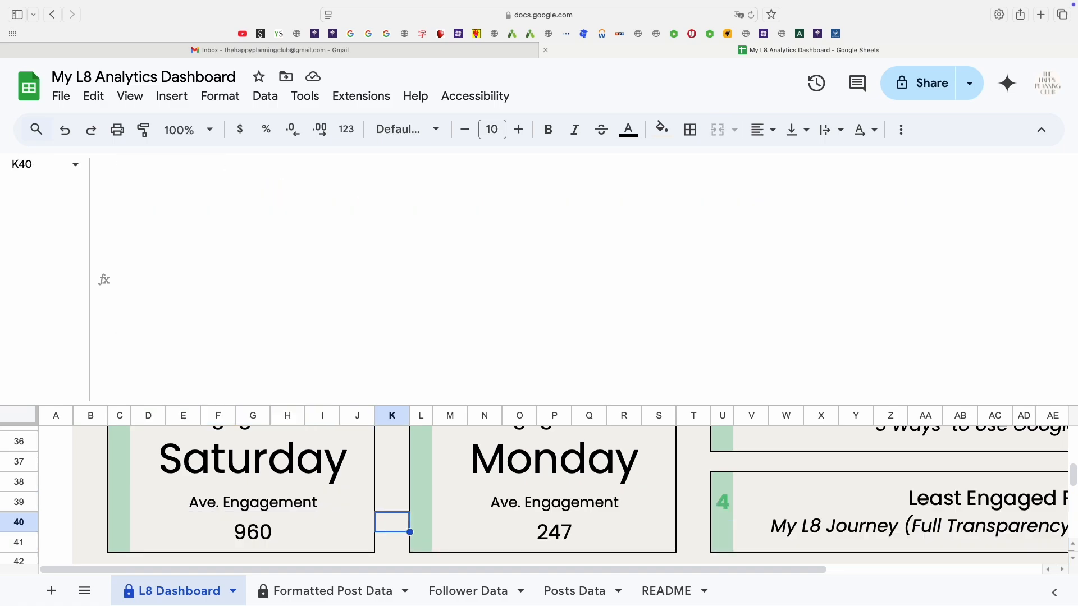
key(Up)
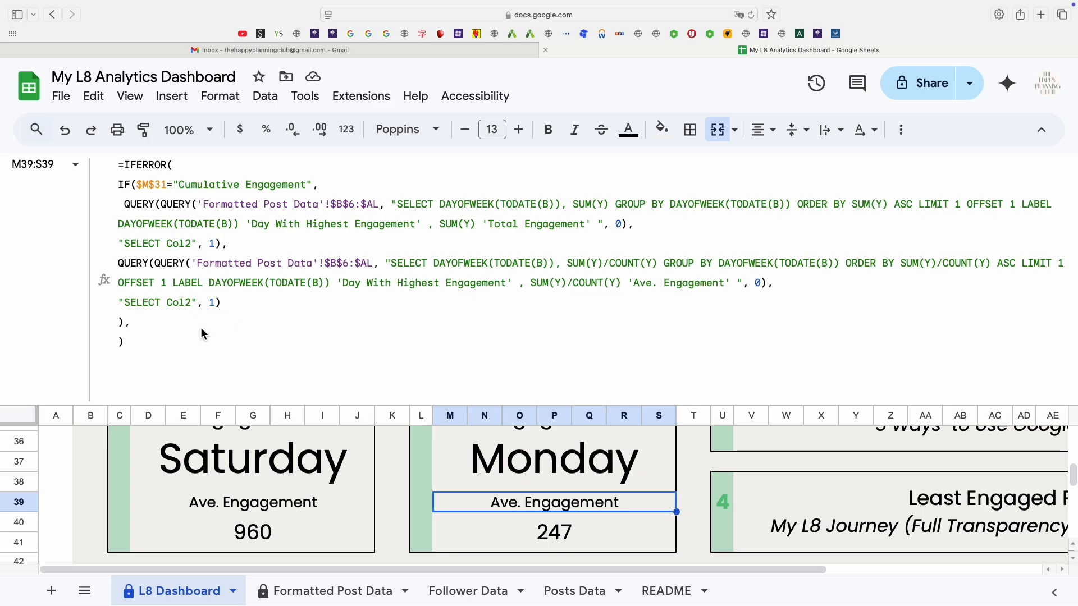
text(D)
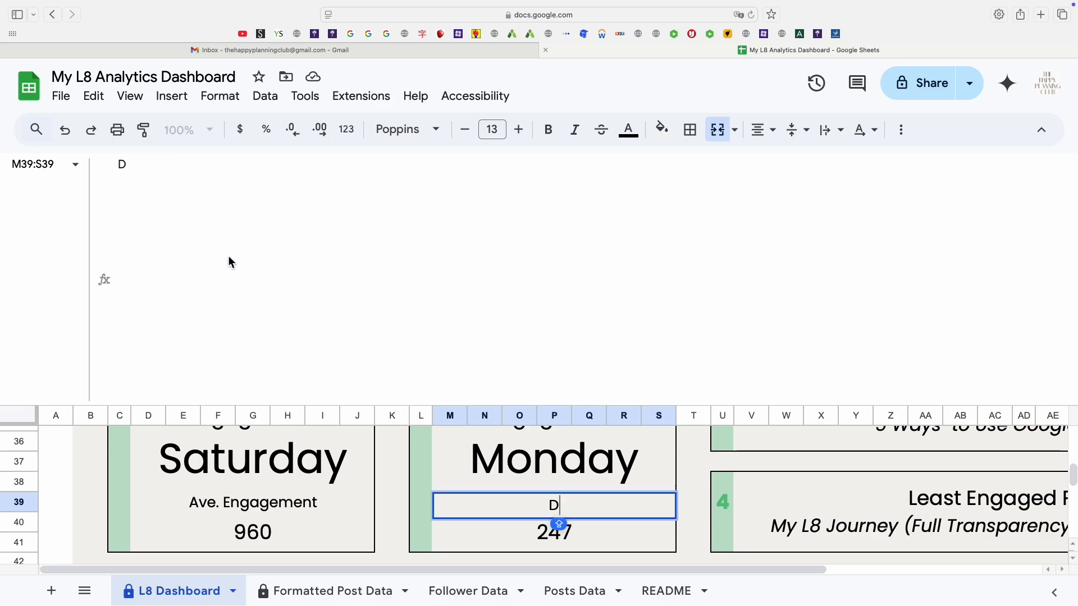
key(BackSpace)
key(Return)
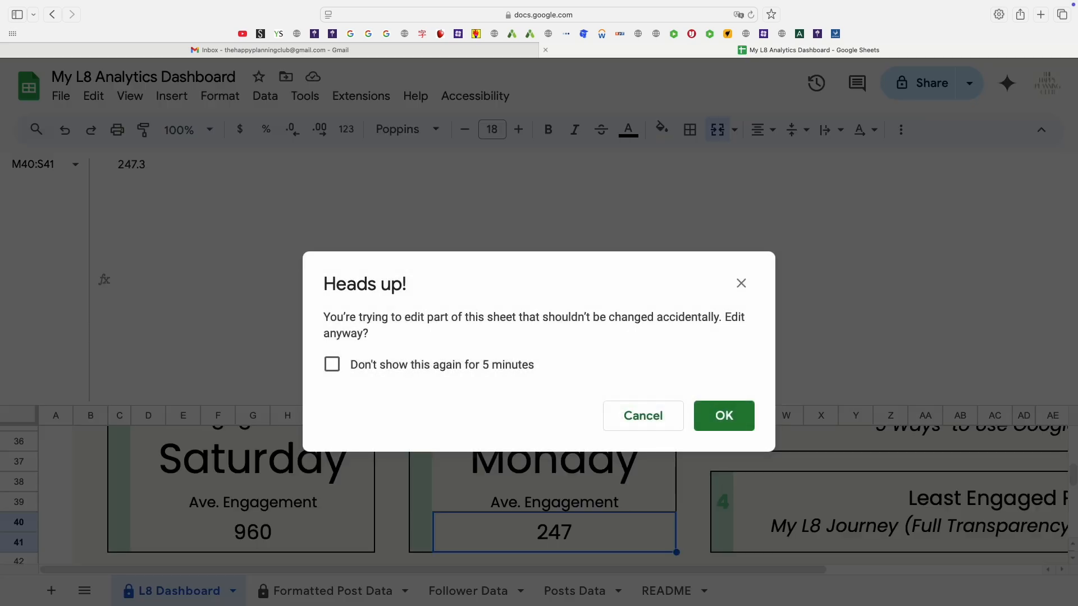
click(625, 415)
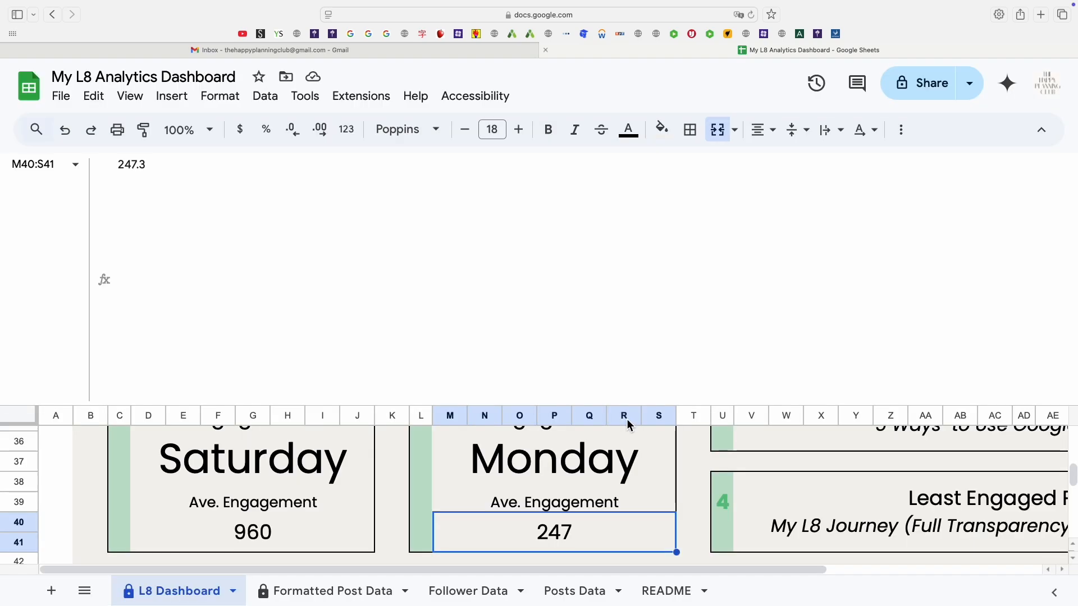
Examine the formula behind the Ave. Engagement label of the Day with Lowest Engagement card.
click(559, 501)
click(291, 350)
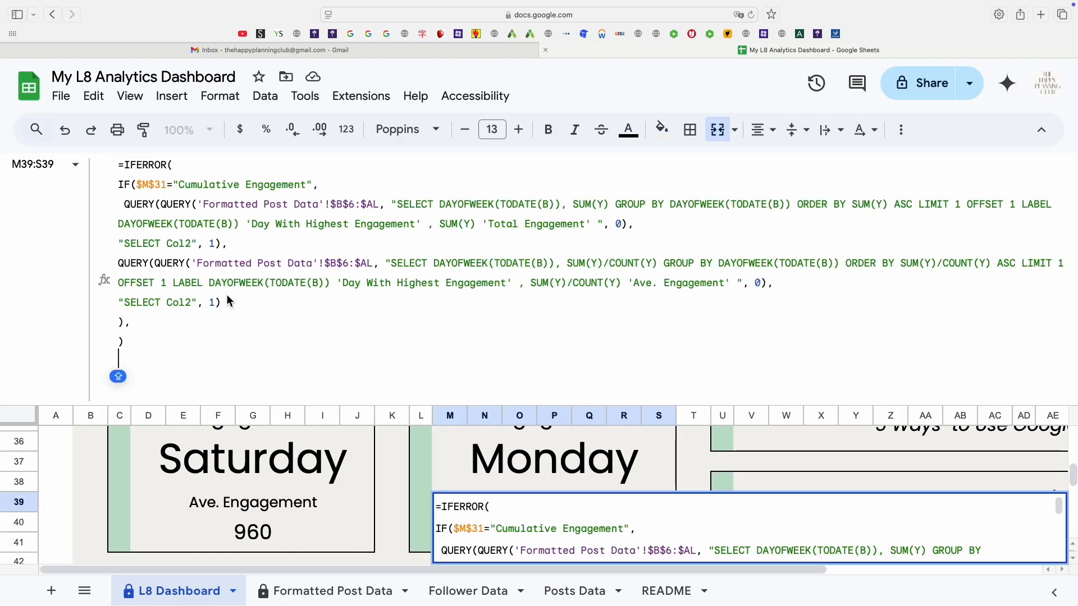
drag(120, 204, 224, 246)
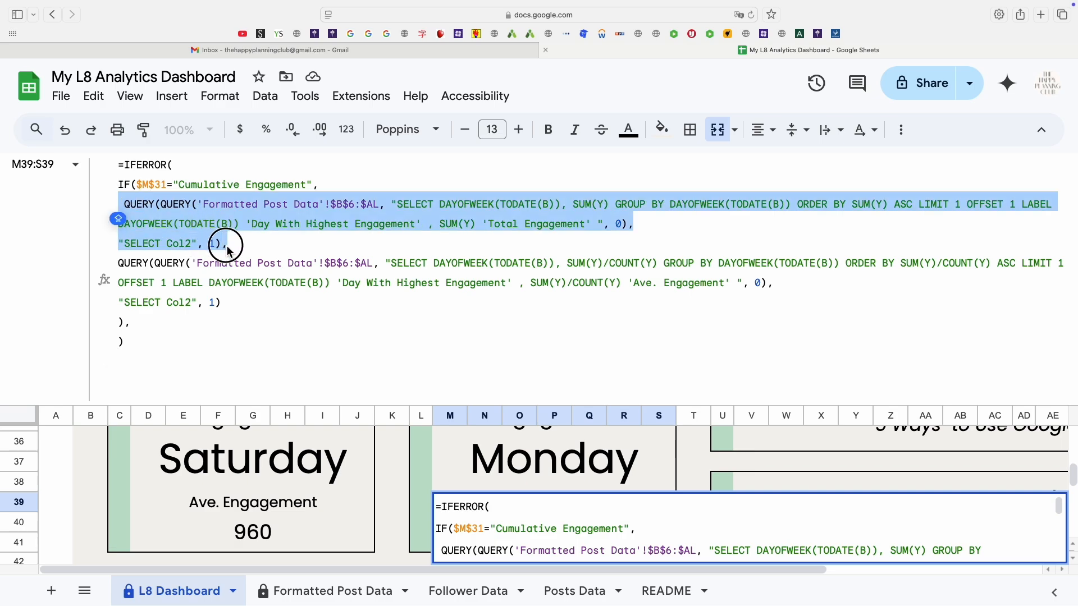
click(140, 267)
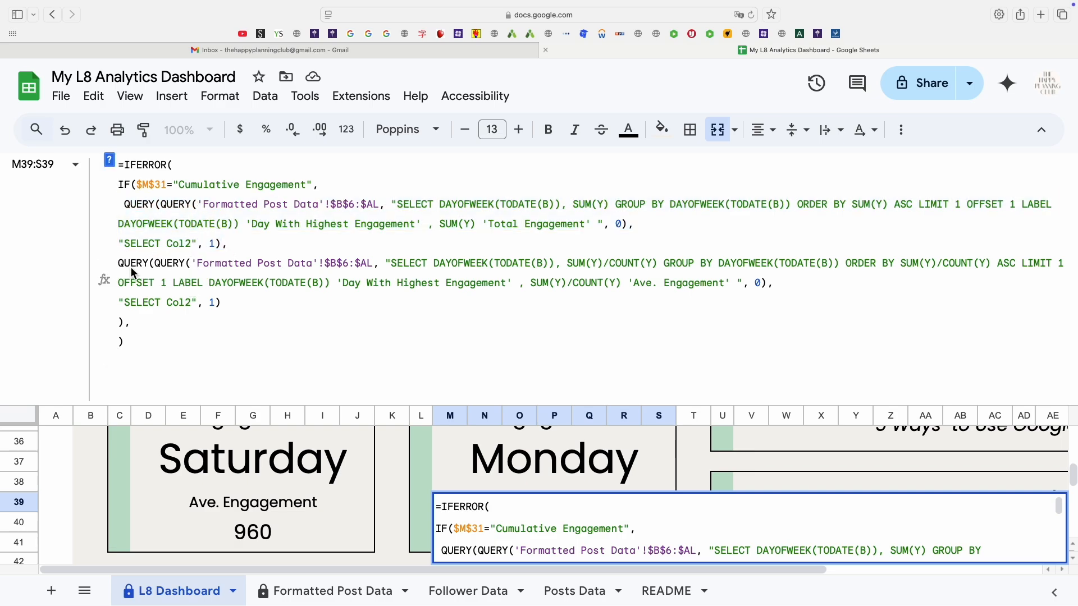
key(Return)
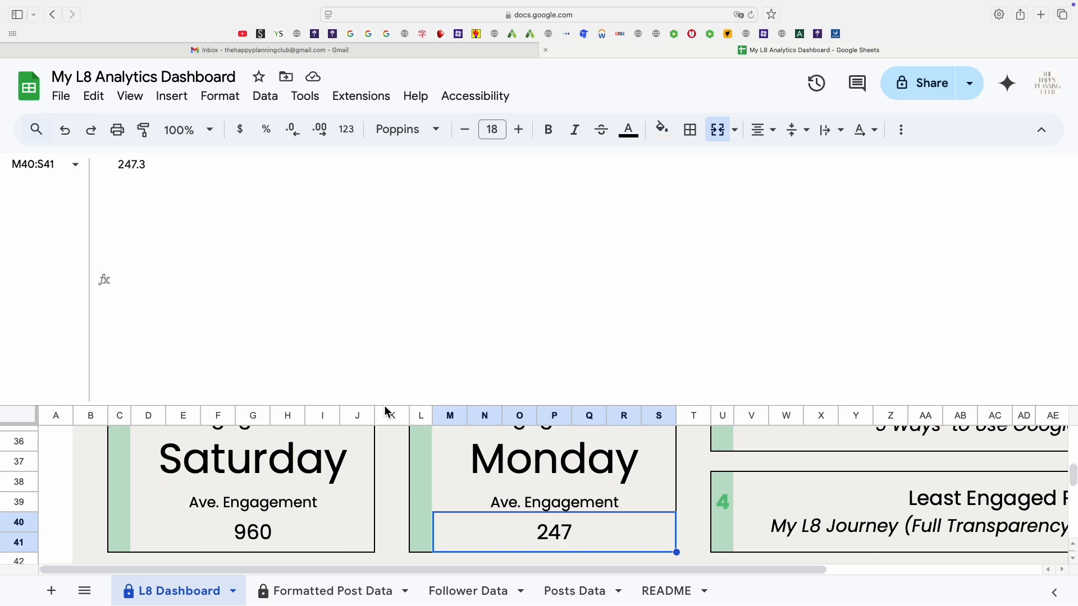
Inspect the Most Engaged Post card's title cell.
click(389, 415)
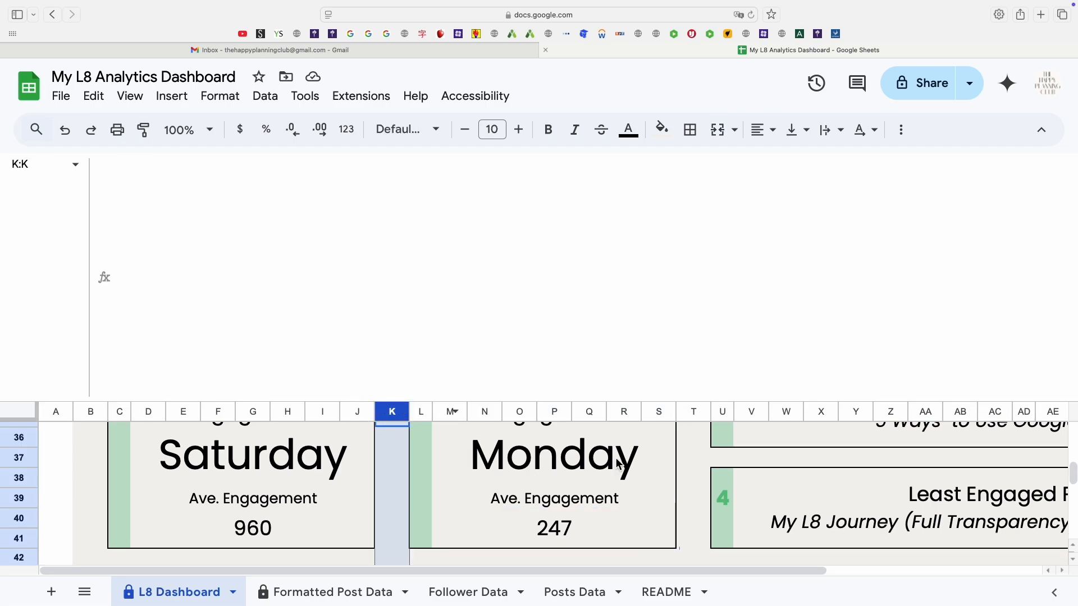
scroll(706, 500, up, 4)
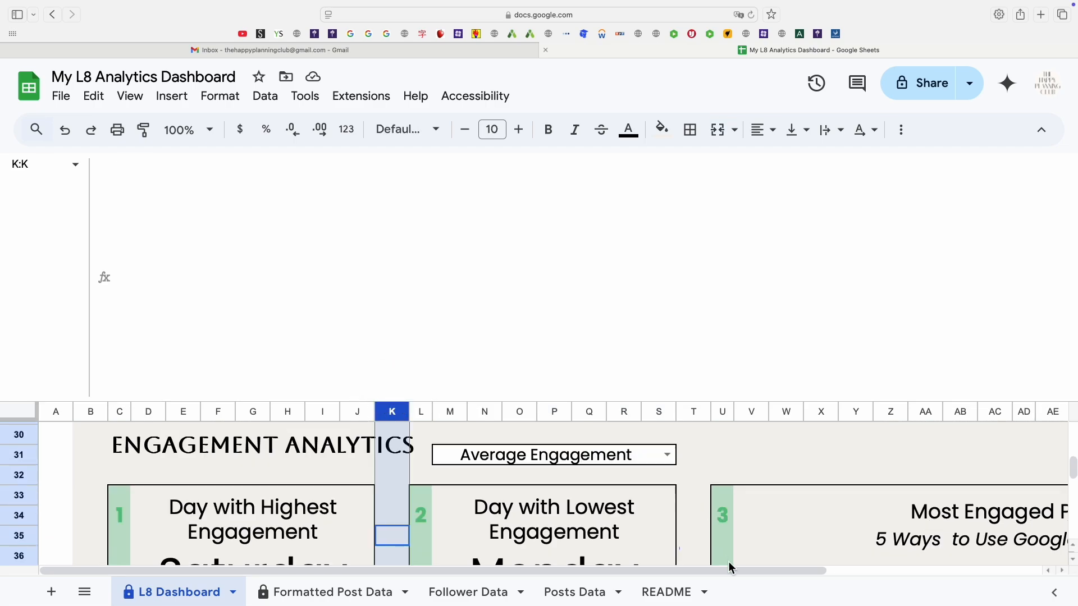
drag(729, 568, 893, 569)
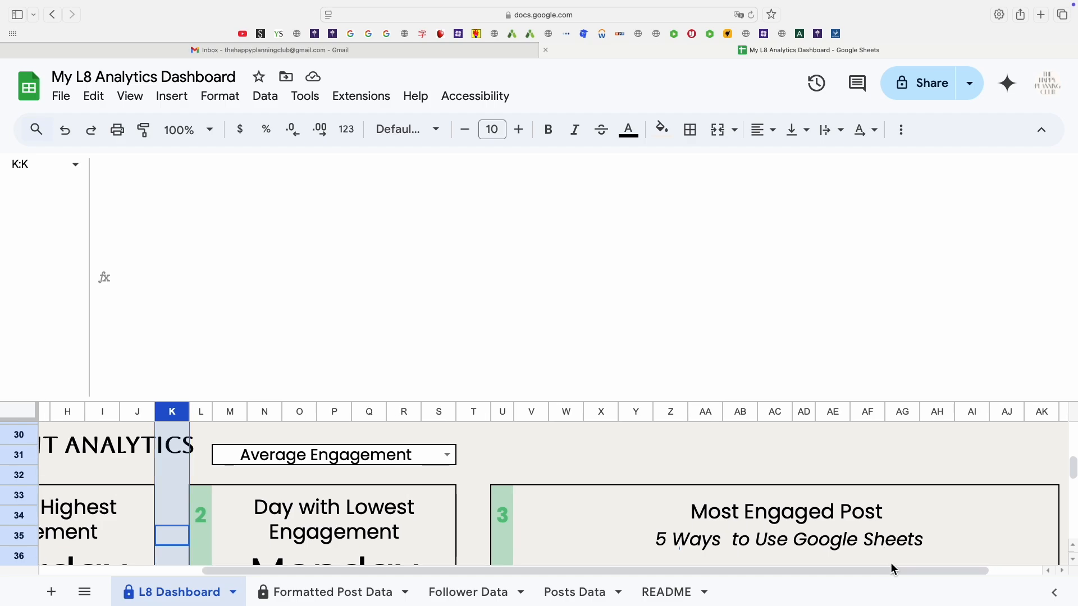
scroll(752, 508, down, 3)
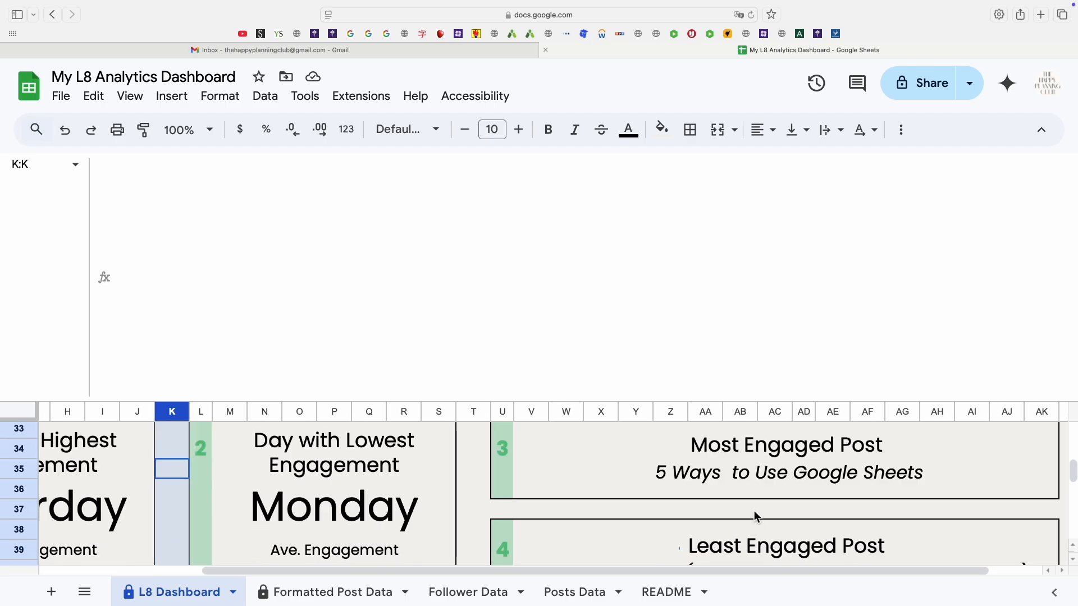
scroll(754, 515, down, 1)
click(674, 442)
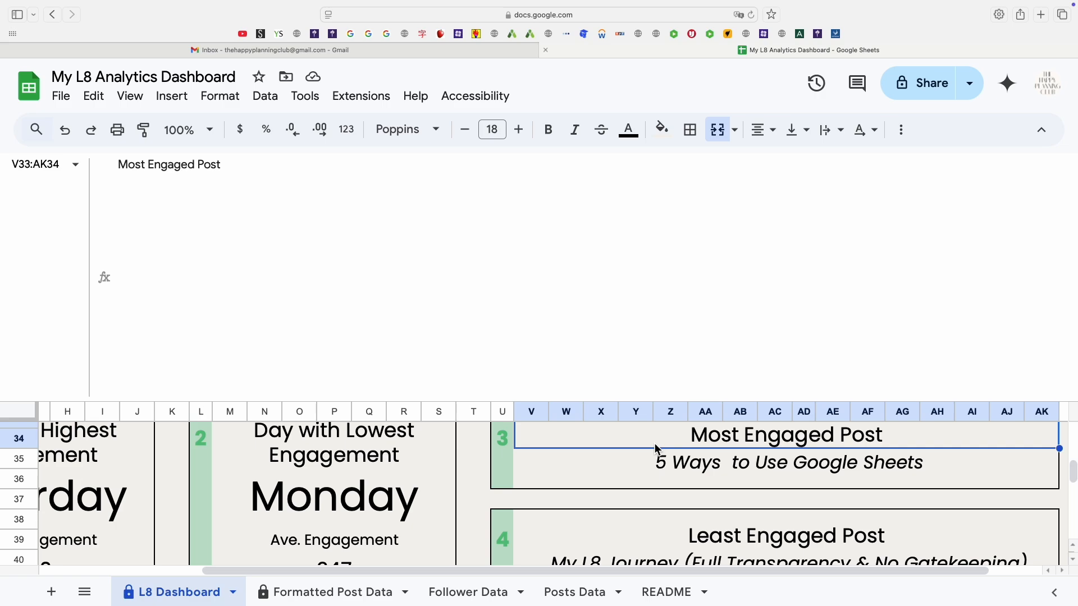
Examine the QUERY formula of the Most Engaged Post card, tracing its ORDER BY and LIMIT 1 clauses.
double_click(656, 450)
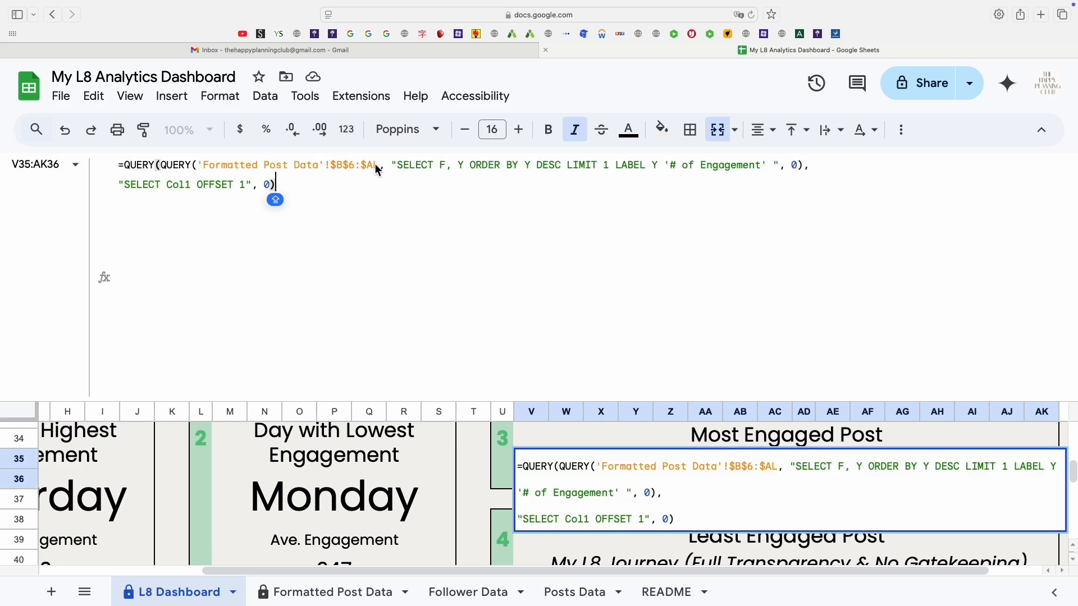
click(480, 258)
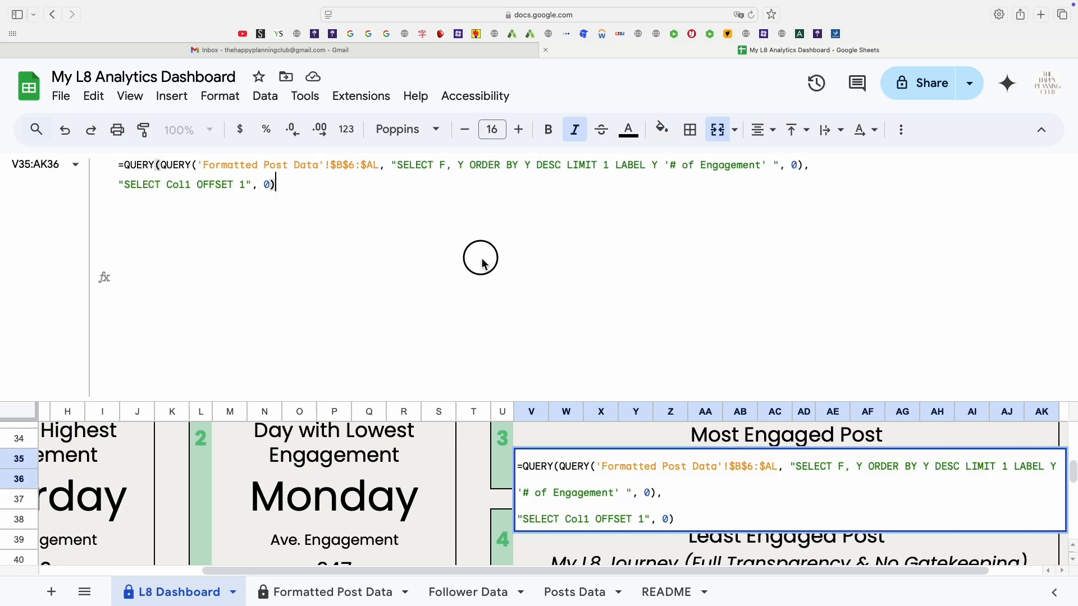
key(Escape)
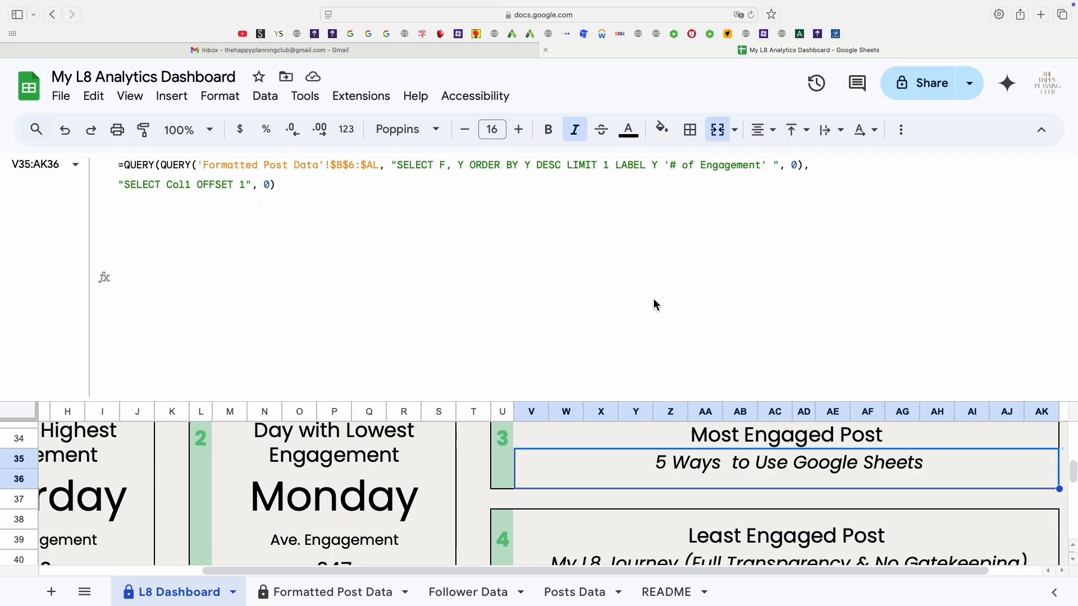
double_click(443, 165)
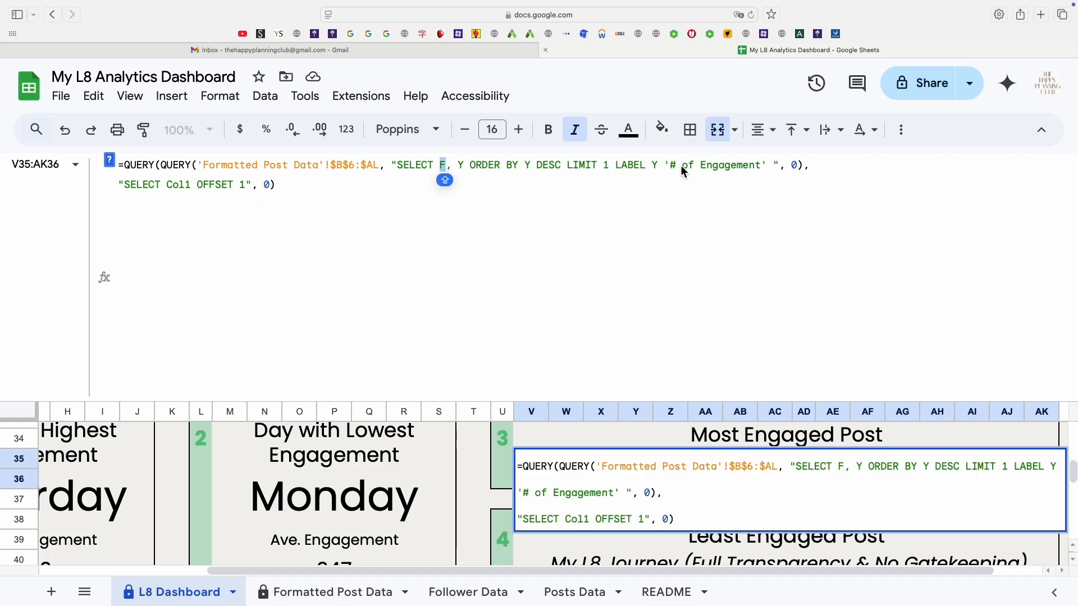
click(544, 164)
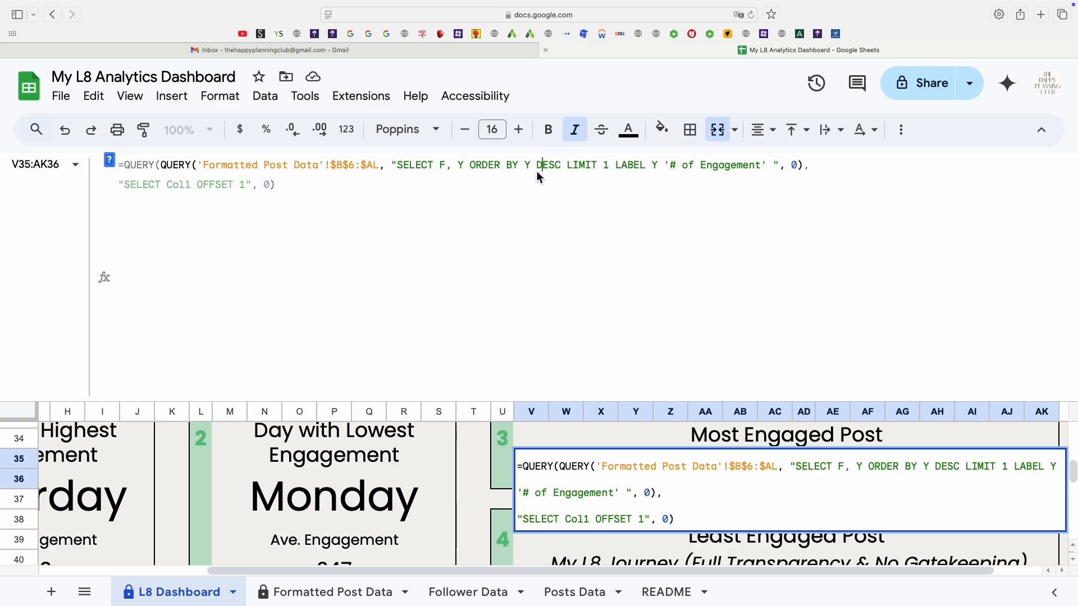
drag(470, 166, 534, 174)
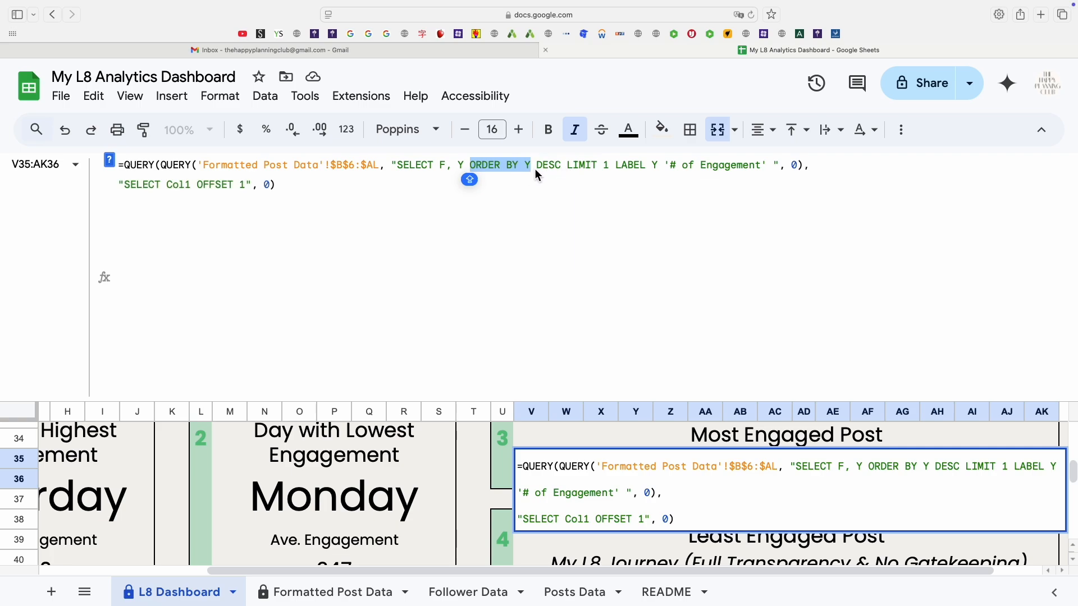
drag(536, 168, 612, 168)
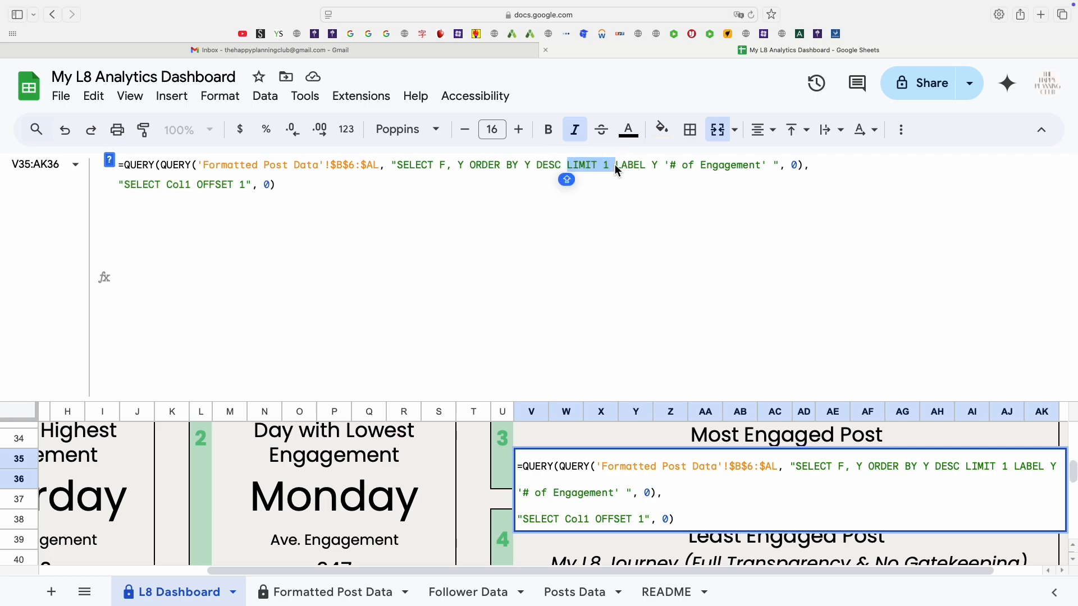
click(613, 167)
key(Escape)
Examine the INDEX/MATCH formula of the Least Engaged Post card, tracing its MIN part.
scroll(797, 522, down, 2)
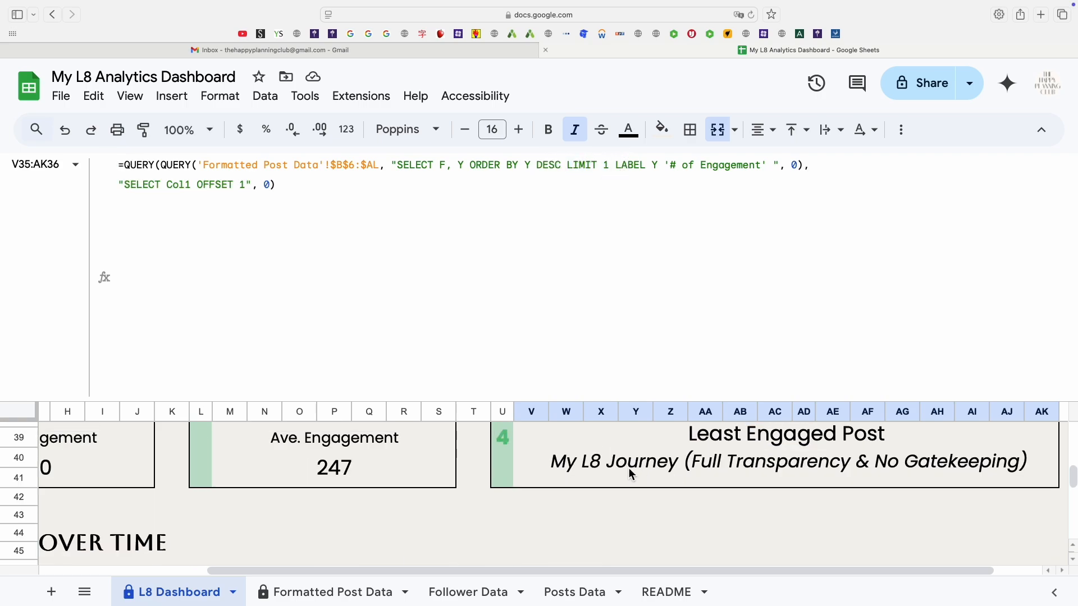
click(630, 474)
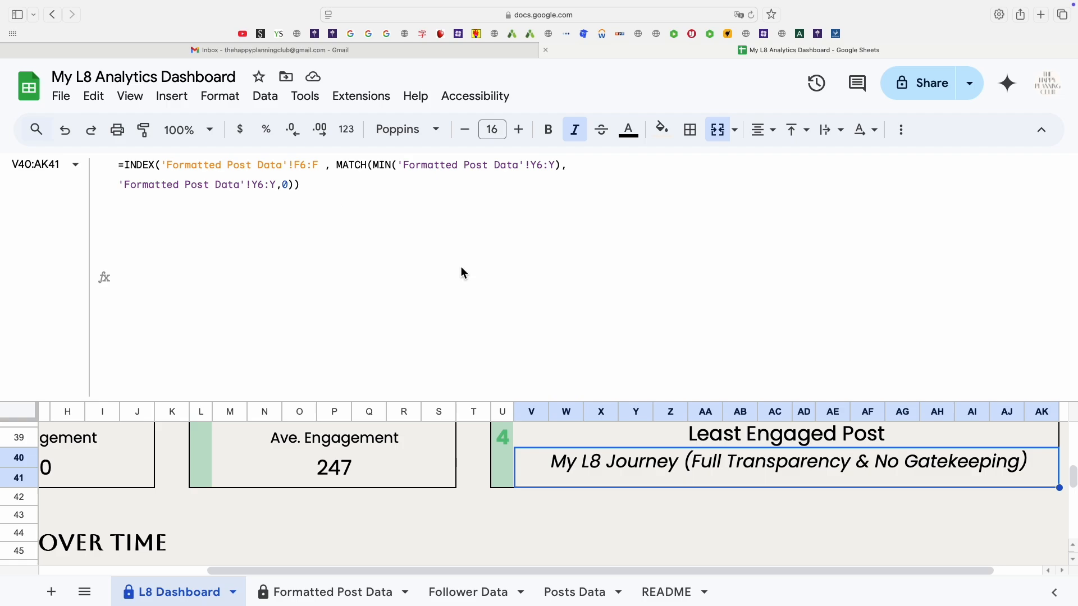
scroll(653, 476, up, 2)
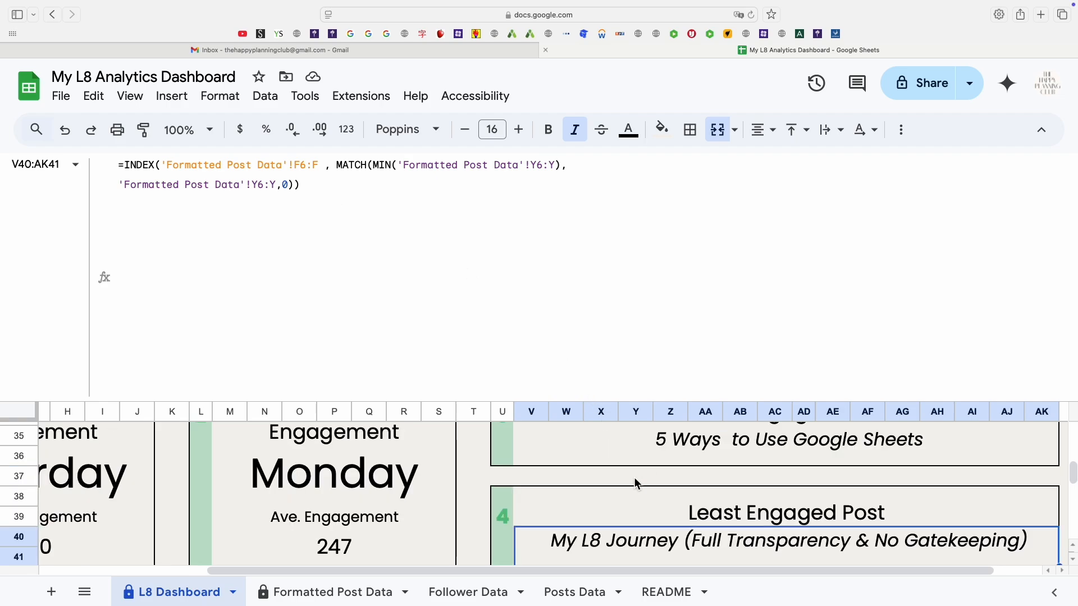
click(658, 514)
double_click(716, 548)
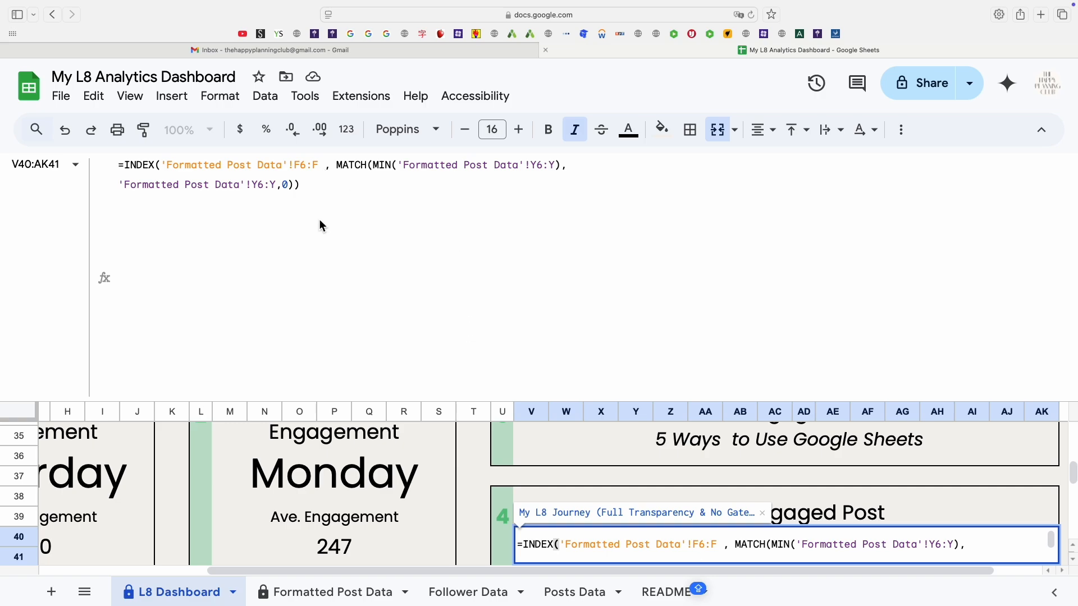
click(338, 217)
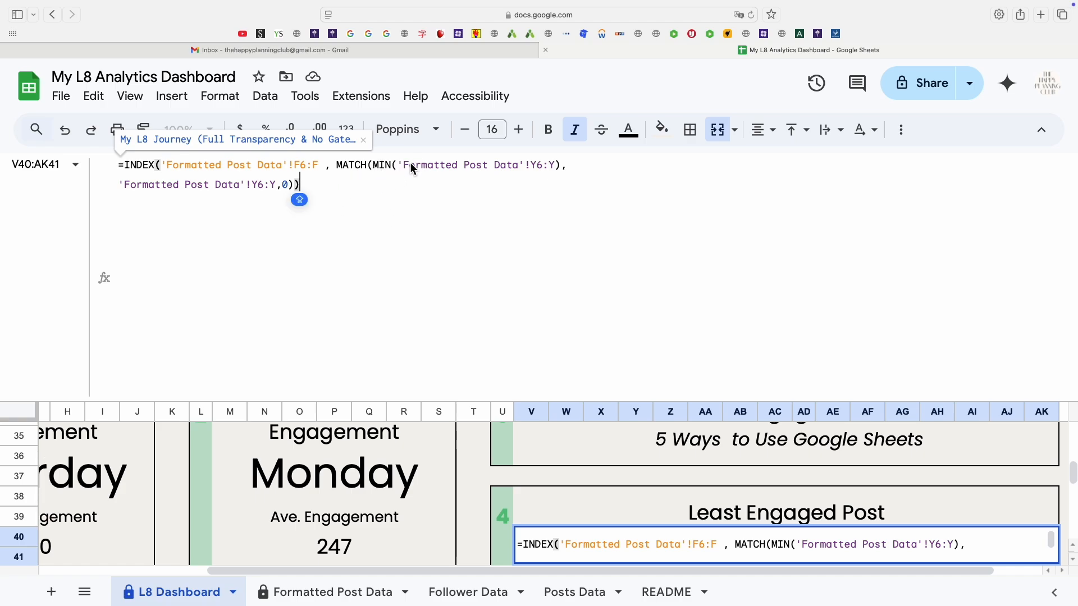
click(375, 165)
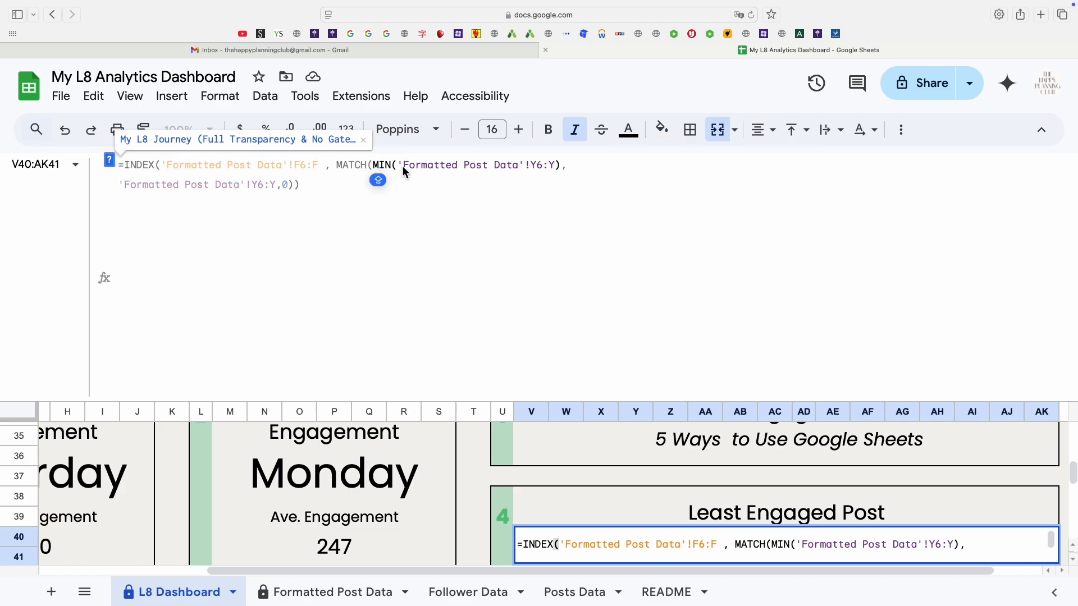
drag(403, 168, 564, 170)
double_click(559, 170)
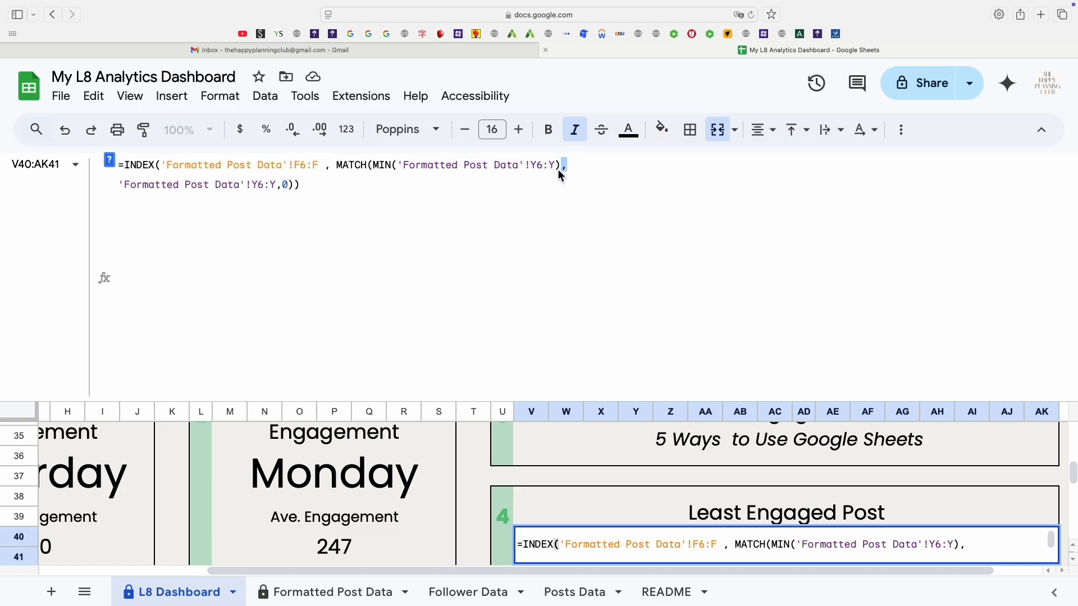
click(374, 165)
drag(375, 165, 560, 172)
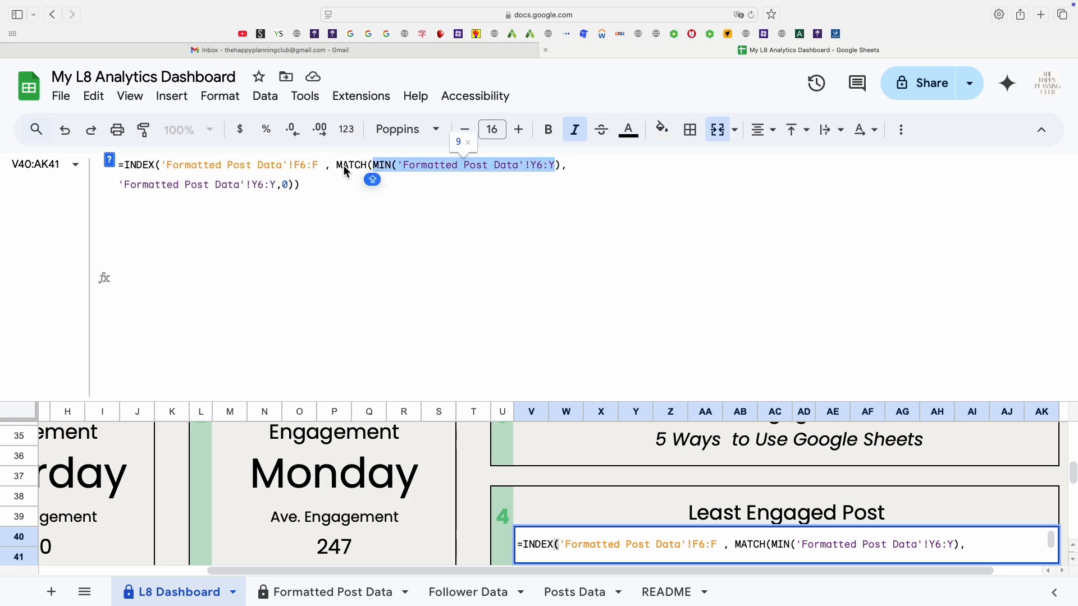
click(359, 167)
Examine the Posts By Year QUERY formula, tracing its YEAR, COUNT and GROUP BY parts.
click(366, 166)
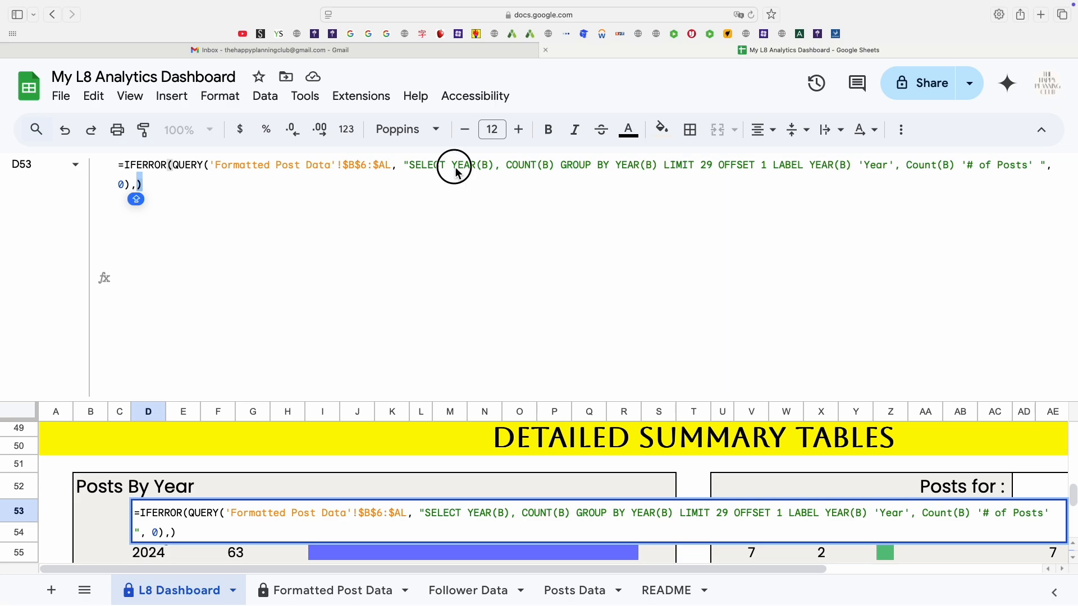
drag(456, 172, 489, 168)
click(486, 169)
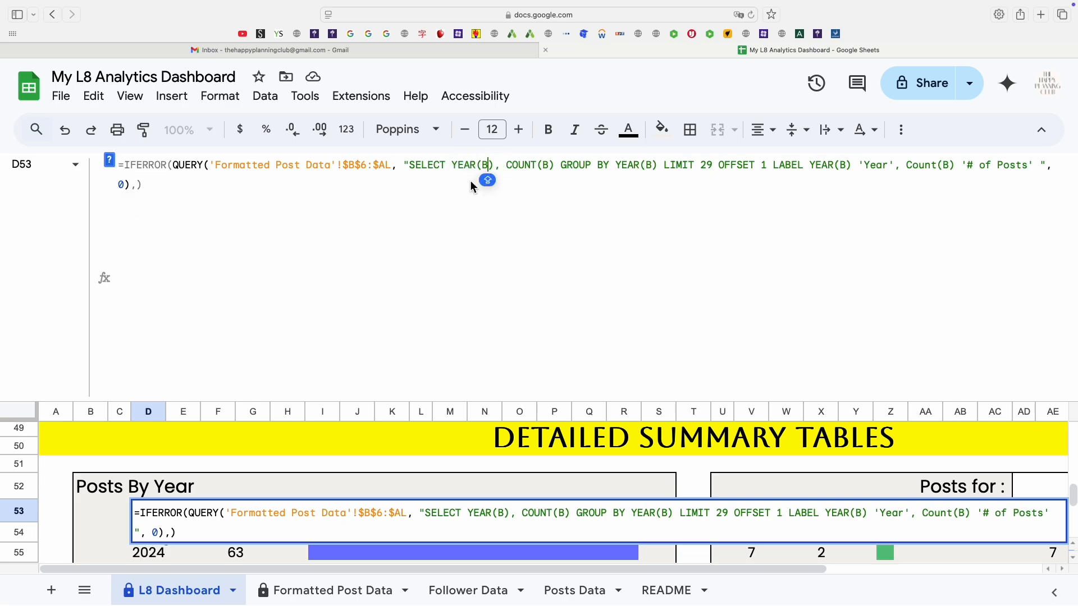
drag(453, 168, 558, 166)
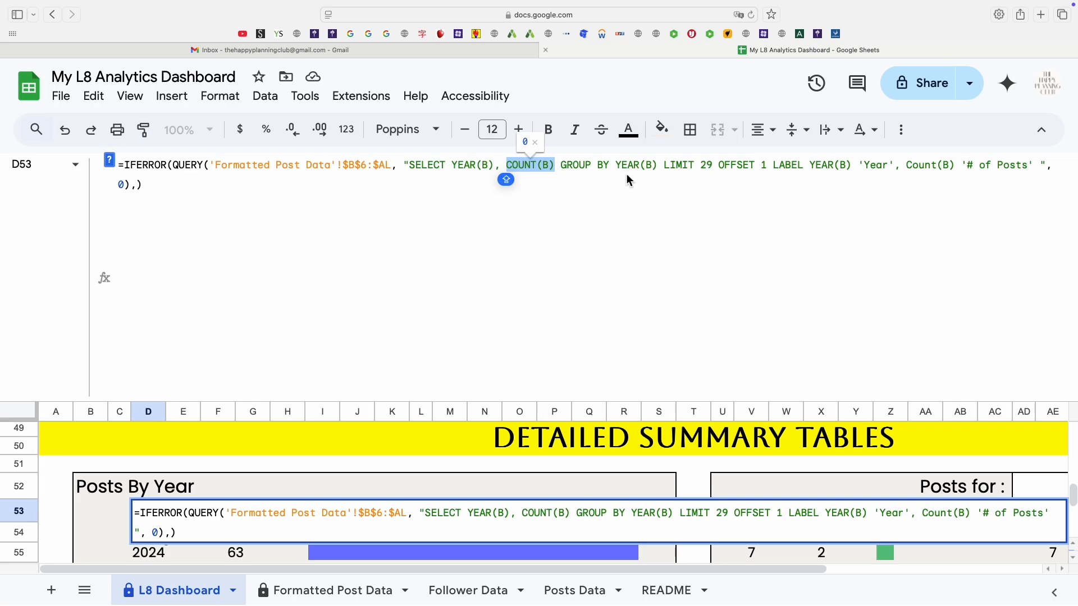
drag(597, 167, 617, 167)
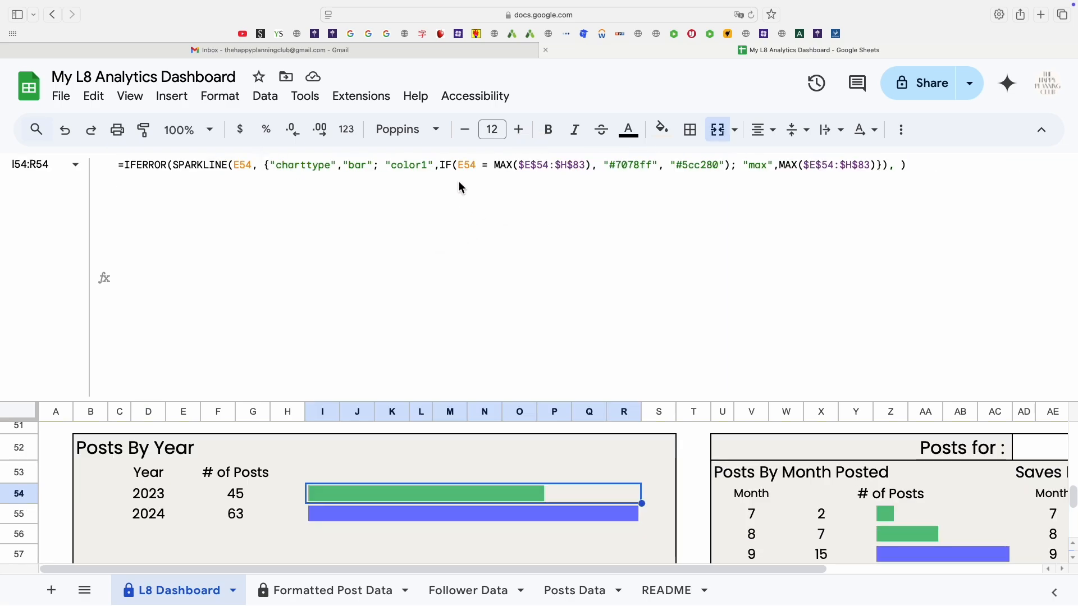
Examine the SPARKLINE bar formula beside the Posts By Year table, tracing its color1 condition.
click(502, 196)
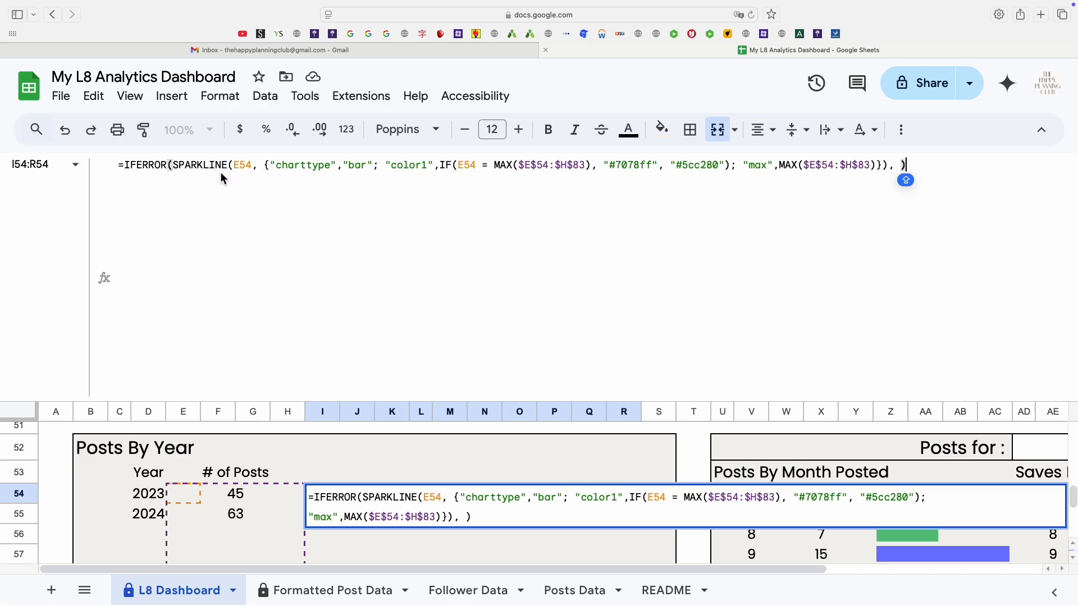
click(240, 166)
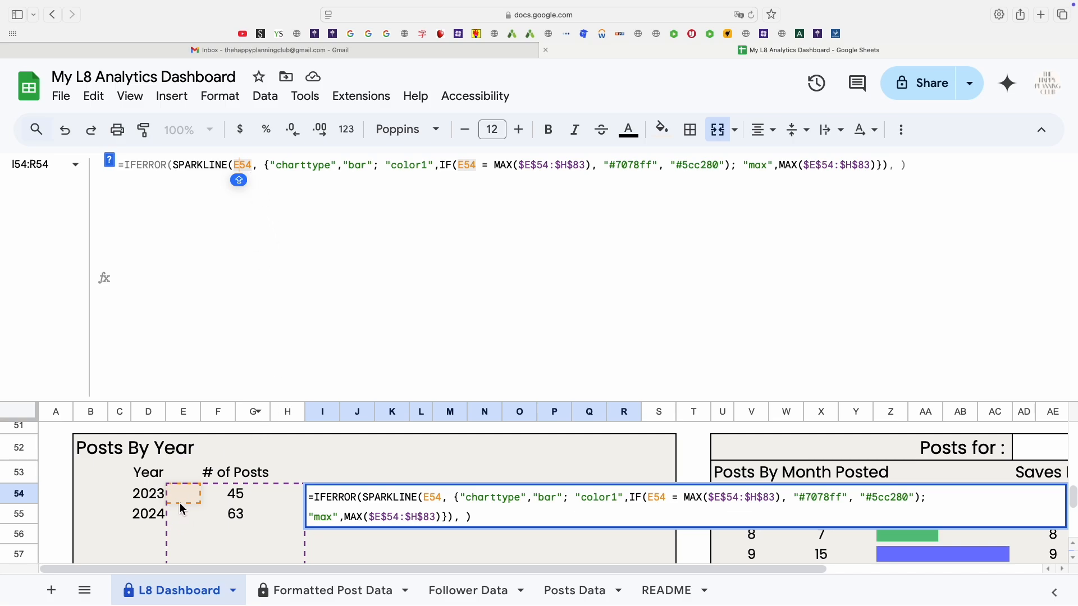
click(253, 169)
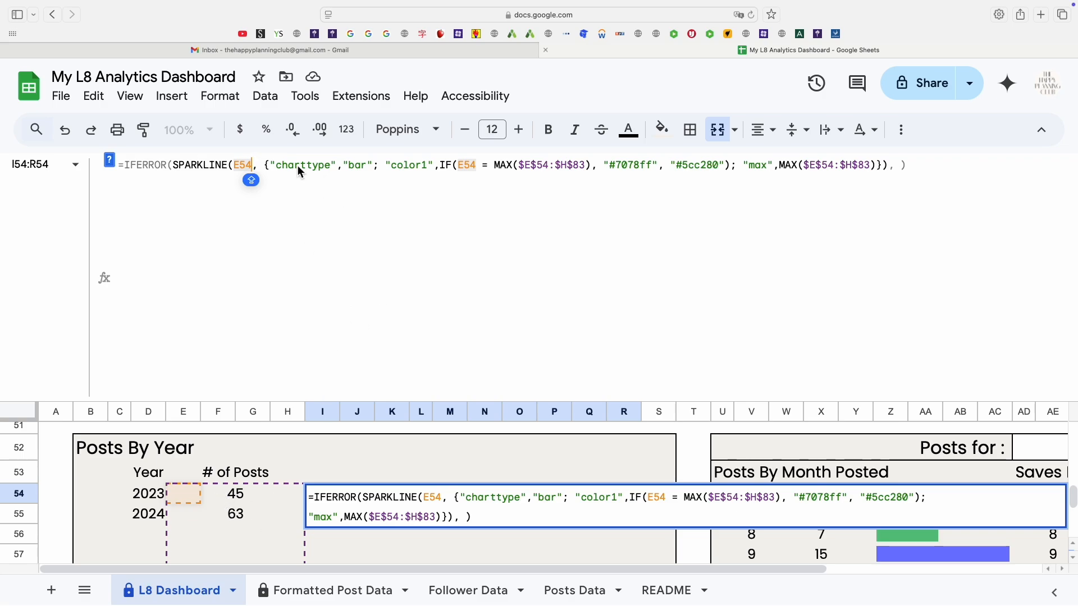
double_click(359, 168)
drag(404, 168, 416, 173)
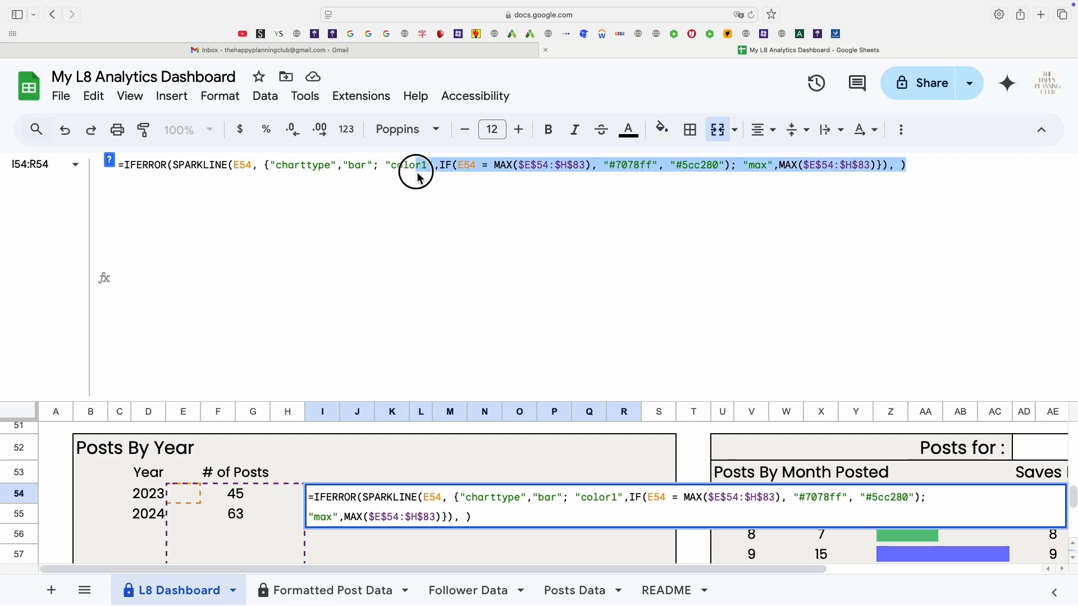
click(406, 171)
key(Caps_Lock)
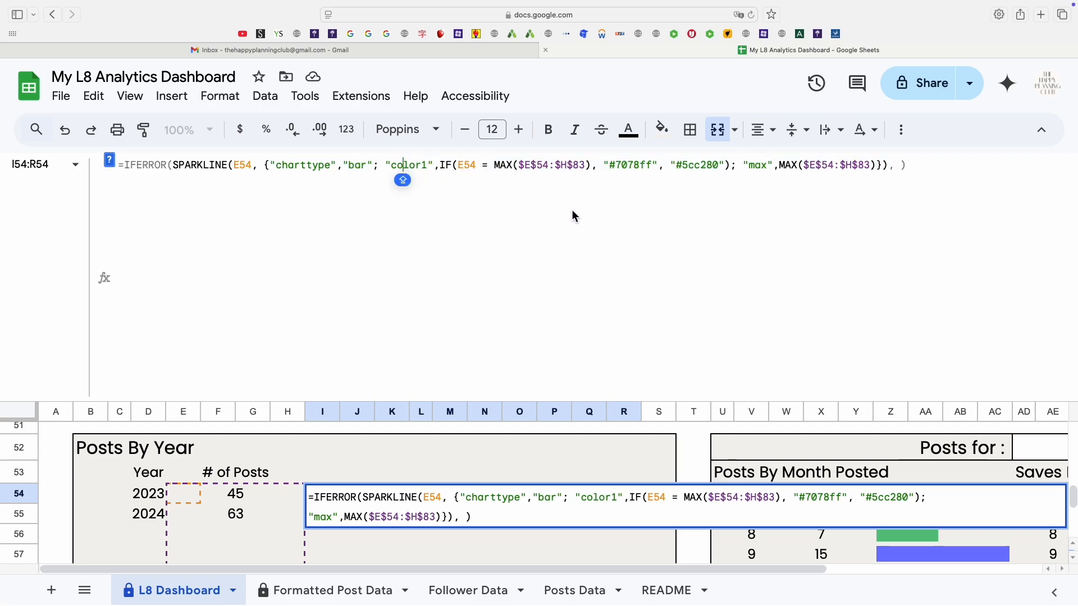
key(Return)
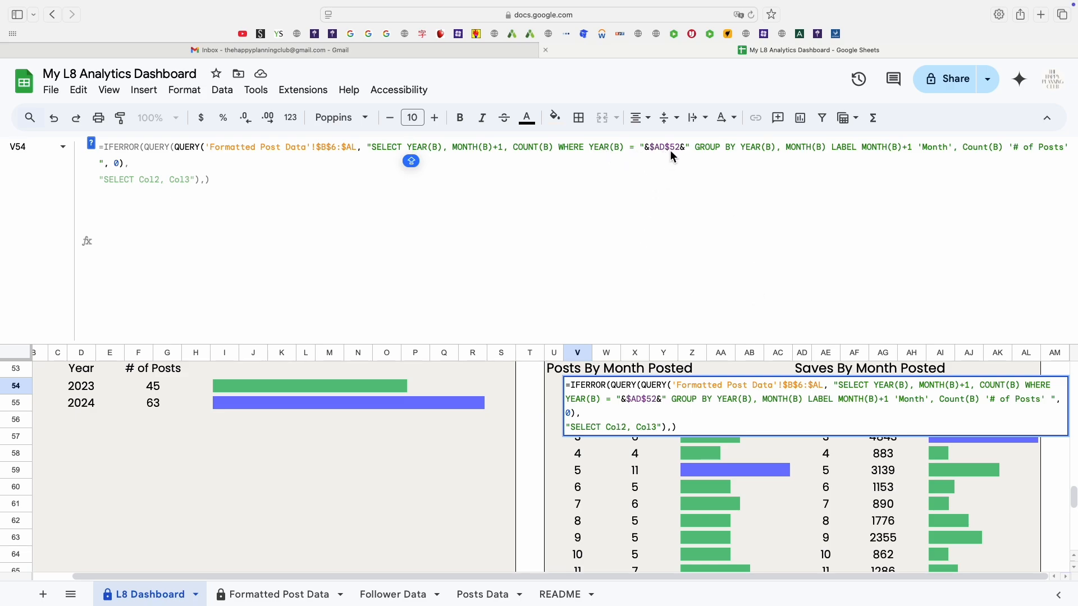
Examine the Posts By Month Posted QUERY formula that filters by the selected year.
scroll(1035, 454, up, 3)
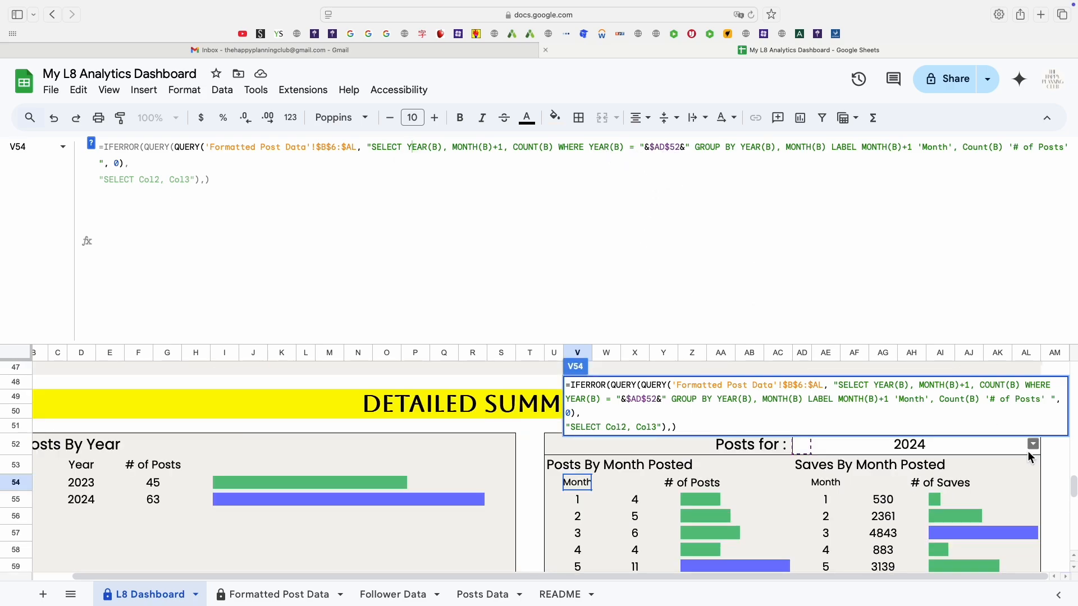
key(Caps_Lock)
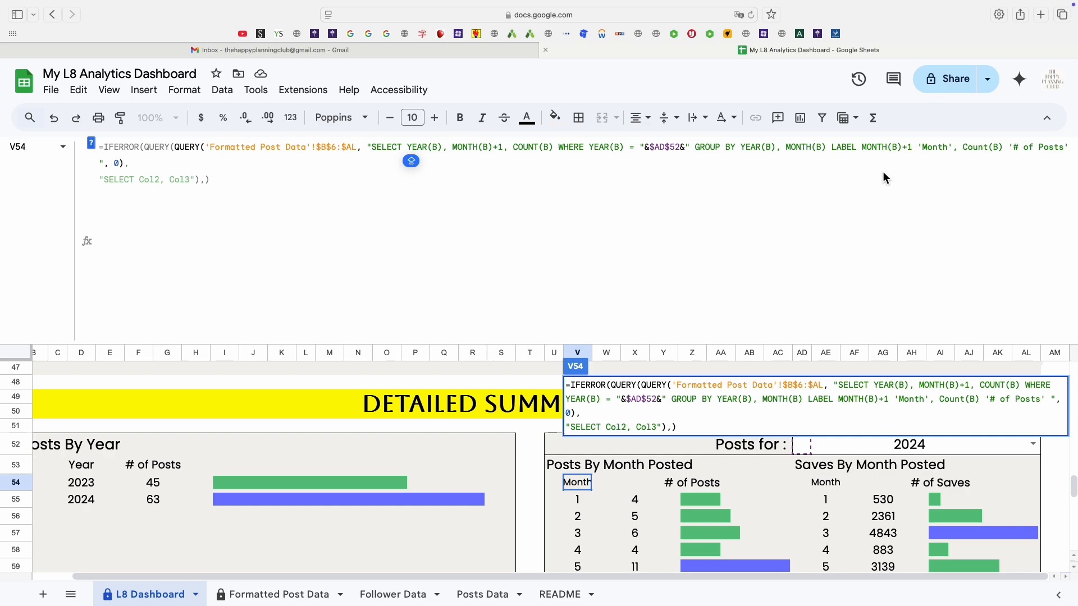
drag(831, 147, 907, 150)
Examine the SPARKLINE bar formula of the Posts By Month Posted table.
click(757, 504)
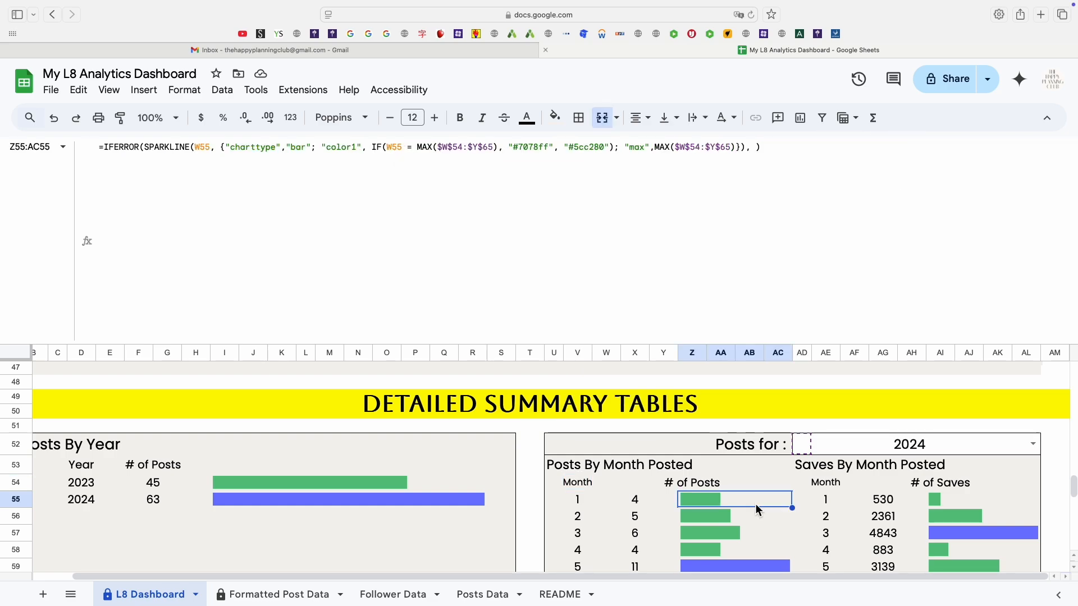
scroll(779, 547, down, 5)
scroll(779, 548, up, 1)
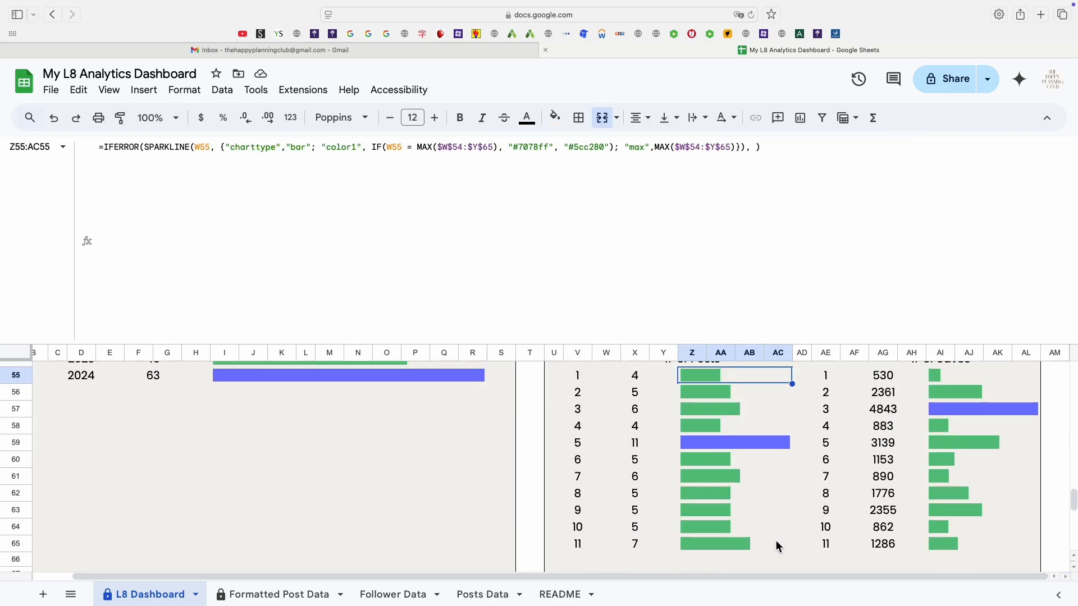
click(631, 235)
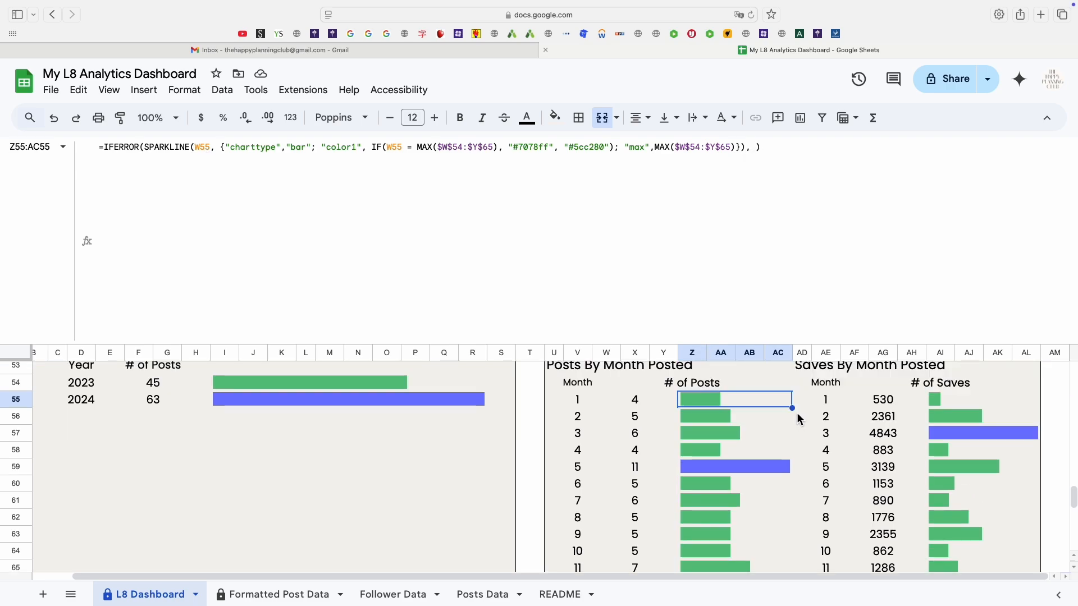
Examine the Saves By Month Posted QUERY formula, tracing its SUM(W), year filter and outer SELECT Col2, Col3 parts.
drag(793, 409, 777, 580)
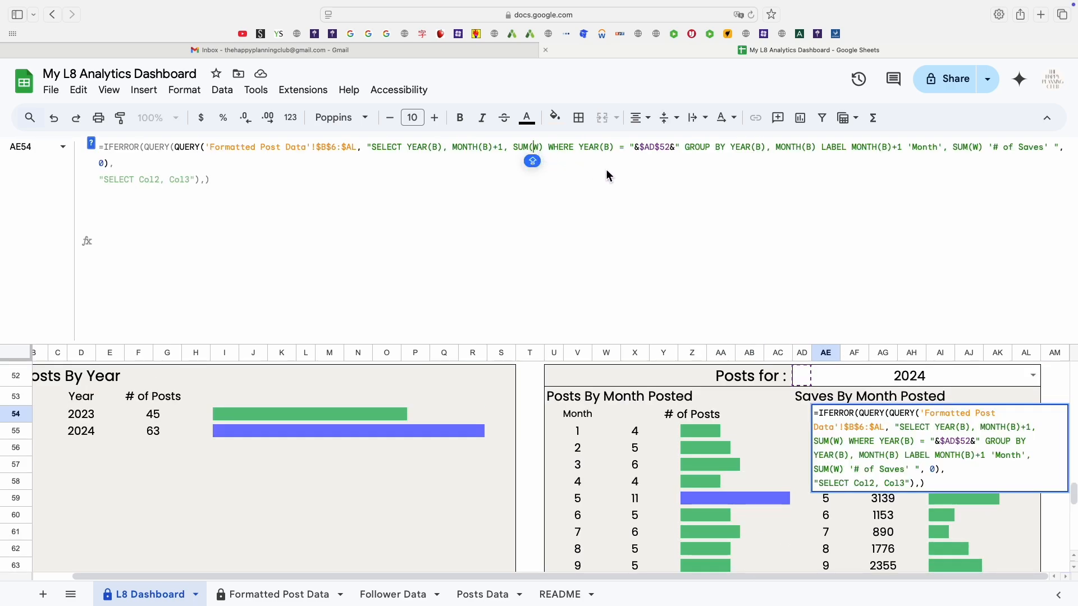
click(580, 149)
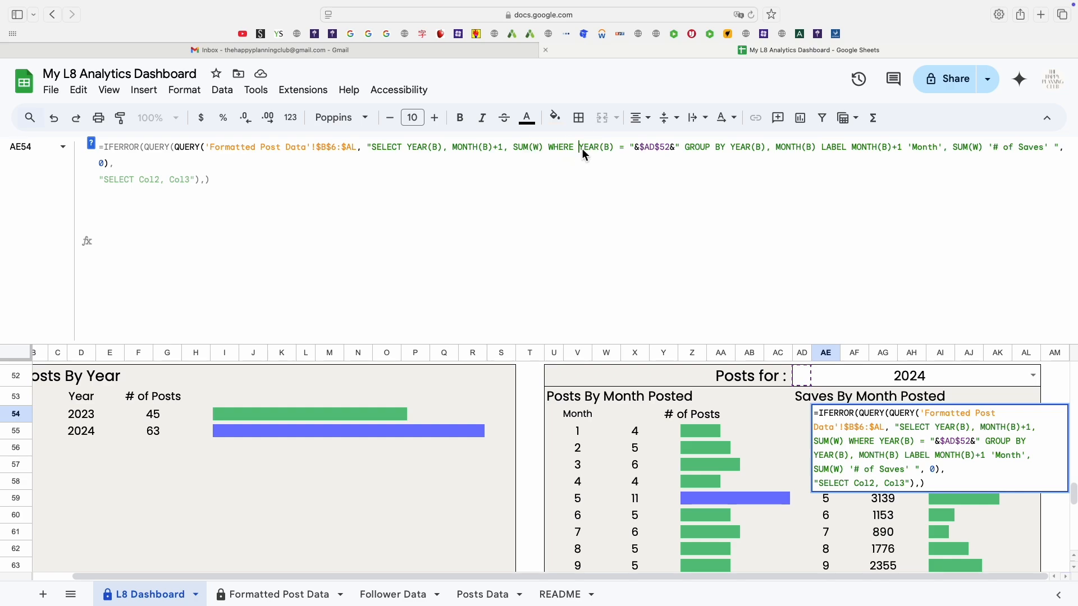
click(620, 158)
drag(576, 147, 674, 151)
click(680, 165)
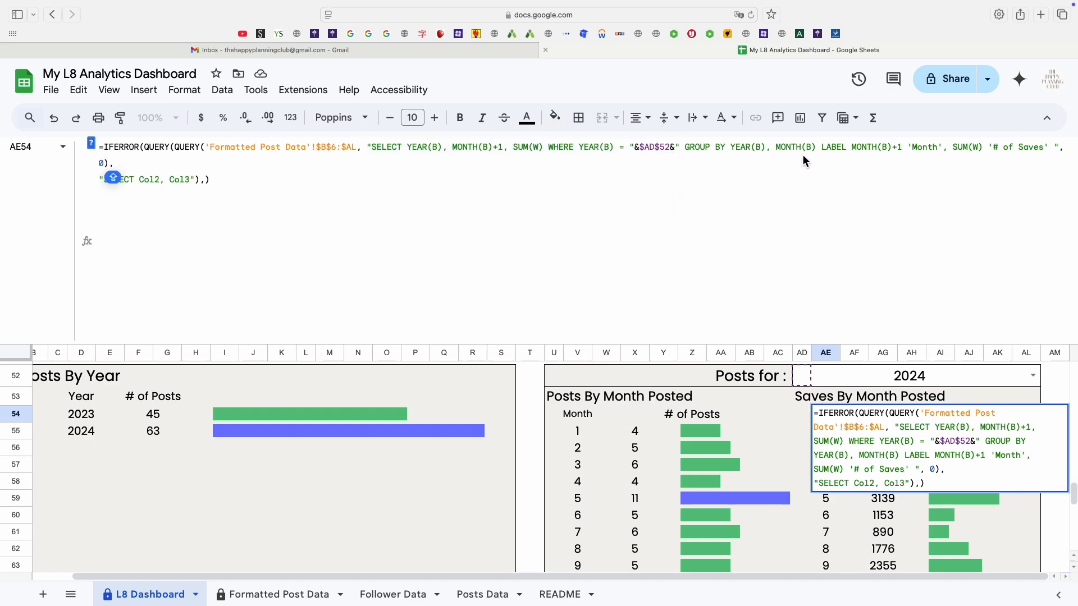
click(898, 148)
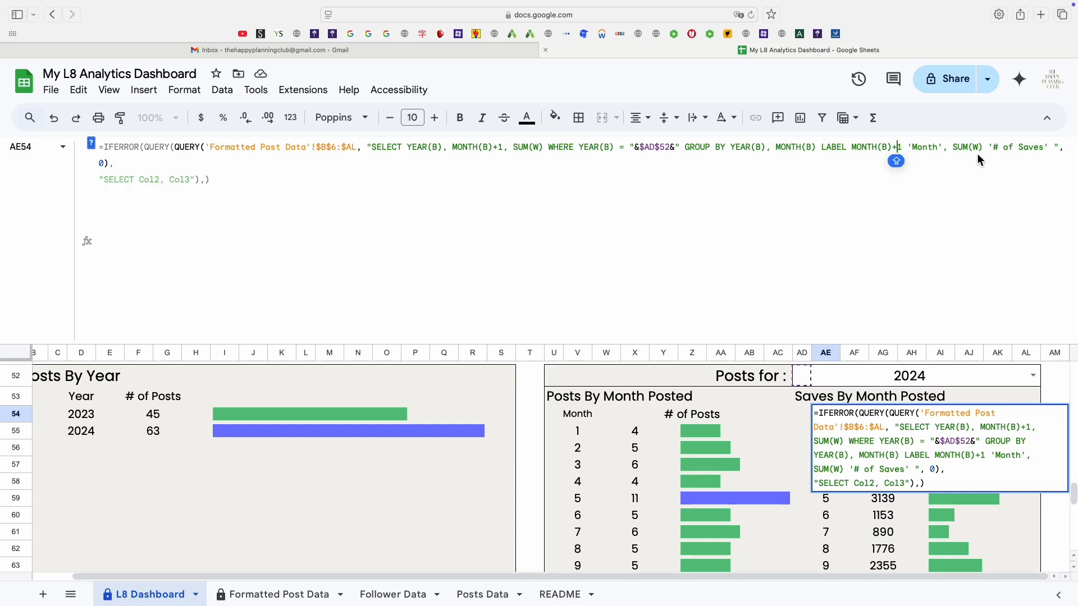
click(962, 150)
drag(194, 180, 99, 181)
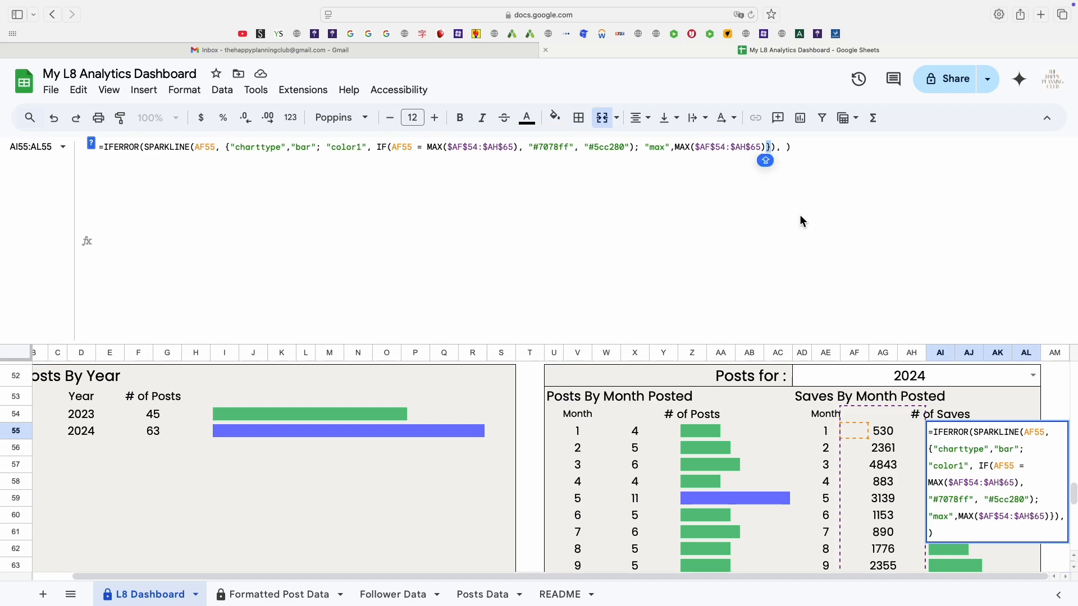
Examine the SPARKLINE bar formula of the Saves By Month Posted table across its month rows.
key(Escape)
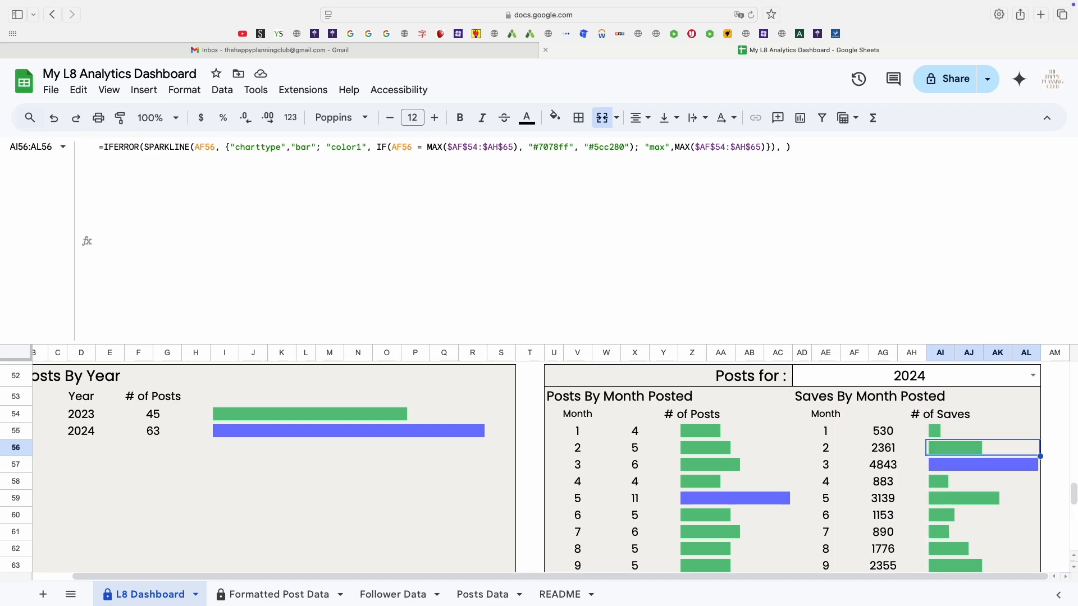
click(1022, 438)
scroll(1035, 440, down, 1)
drag(1039, 414, 929, 419)
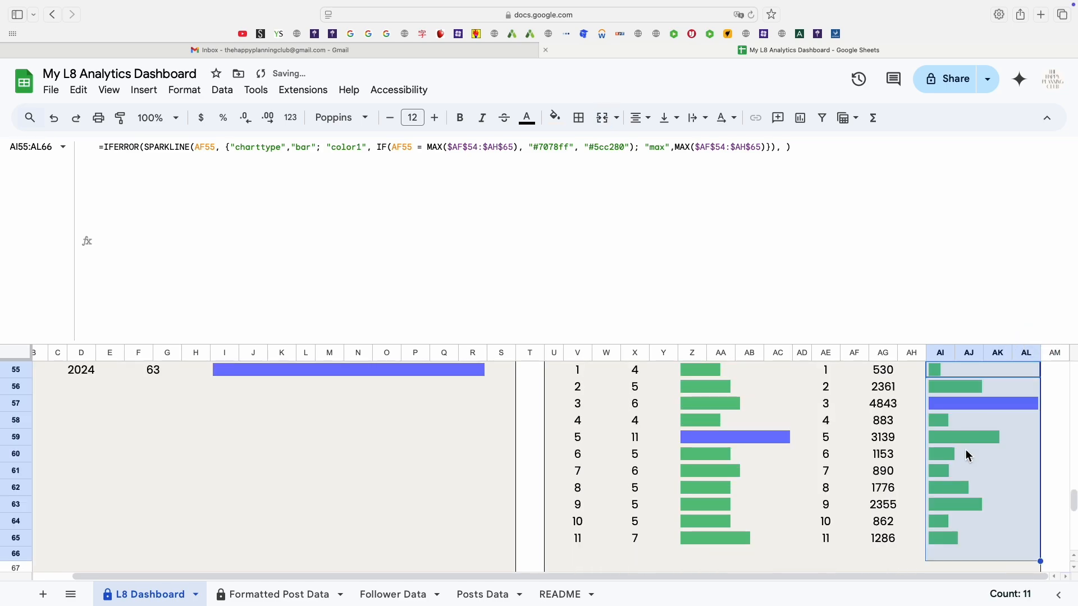
scroll(900, 498, up, 2)
scroll(897, 496, down, 9)
scroll(876, 494, up, 3)
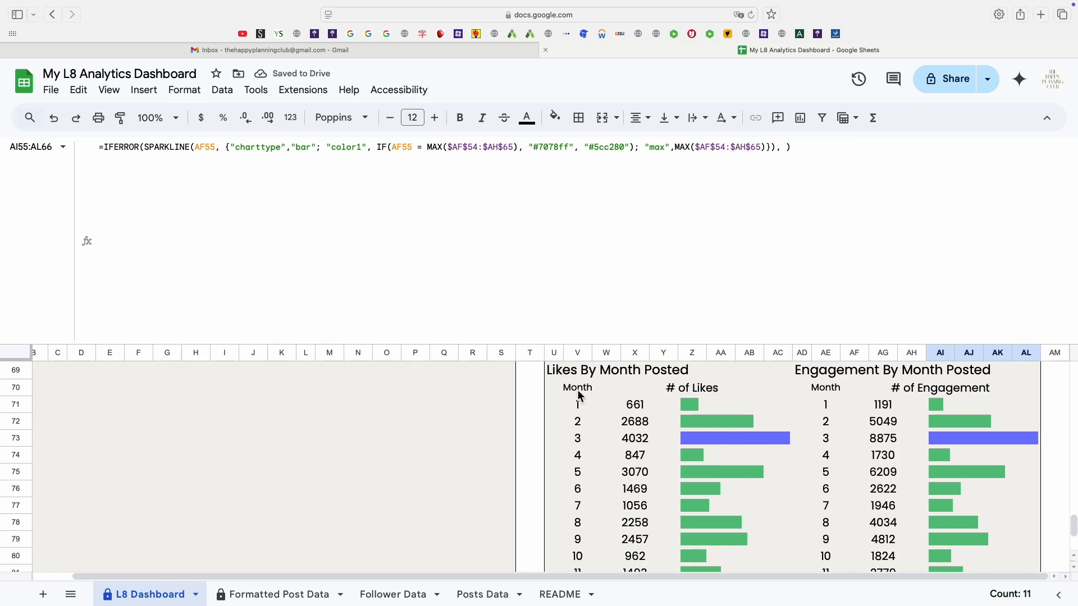
Compare the Likes By Month Posted QUERY formula with the Saves By Month Posted one, noting which column each sums.
click(581, 392)
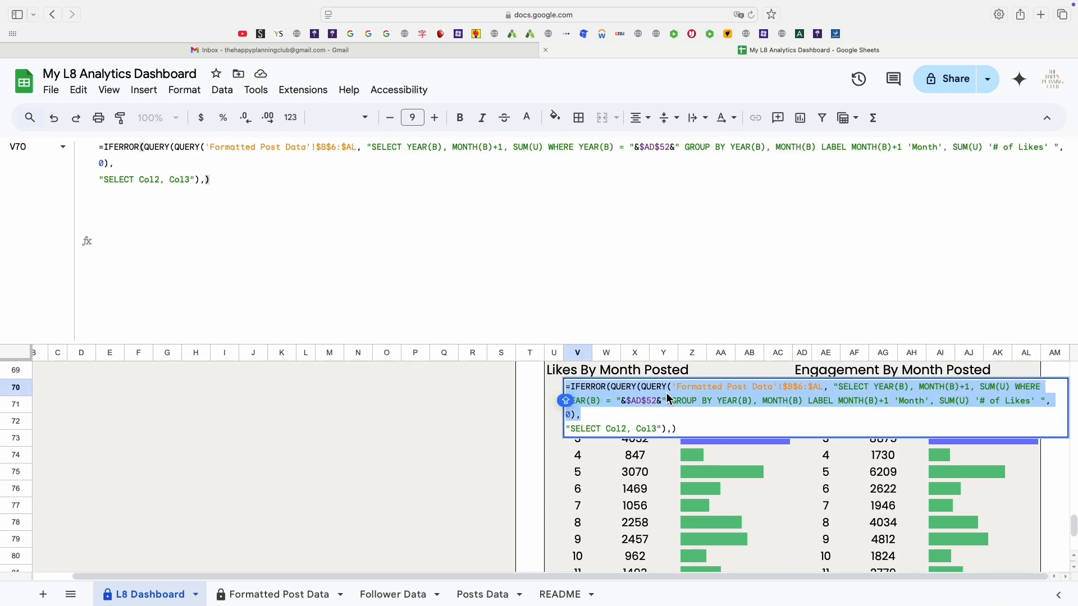
click(577, 404)
key(Up)
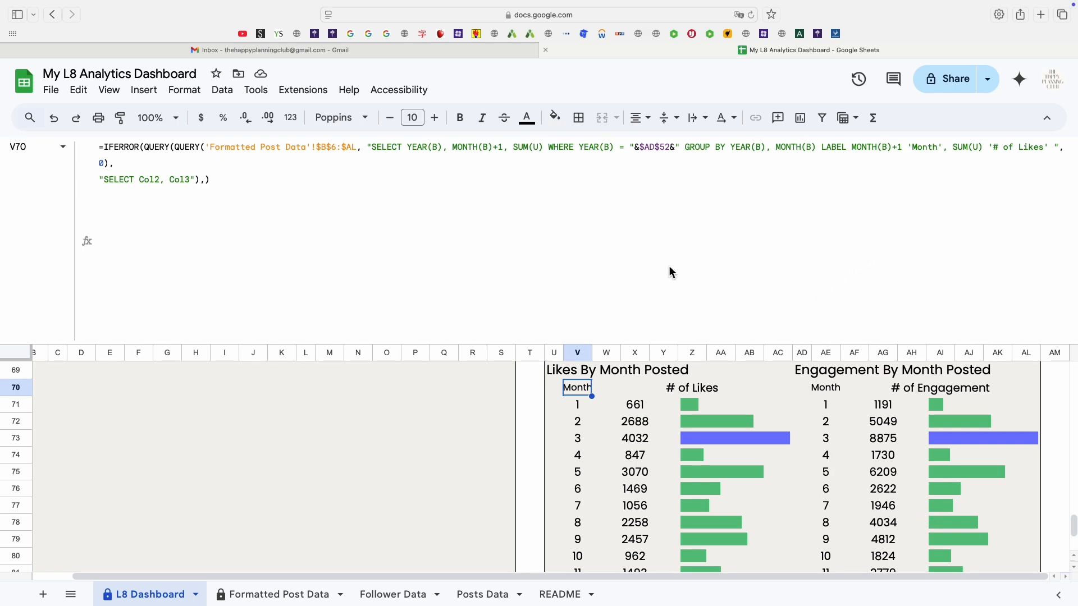
scroll(842, 443, down, 3)
scroll(859, 444, up, 10)
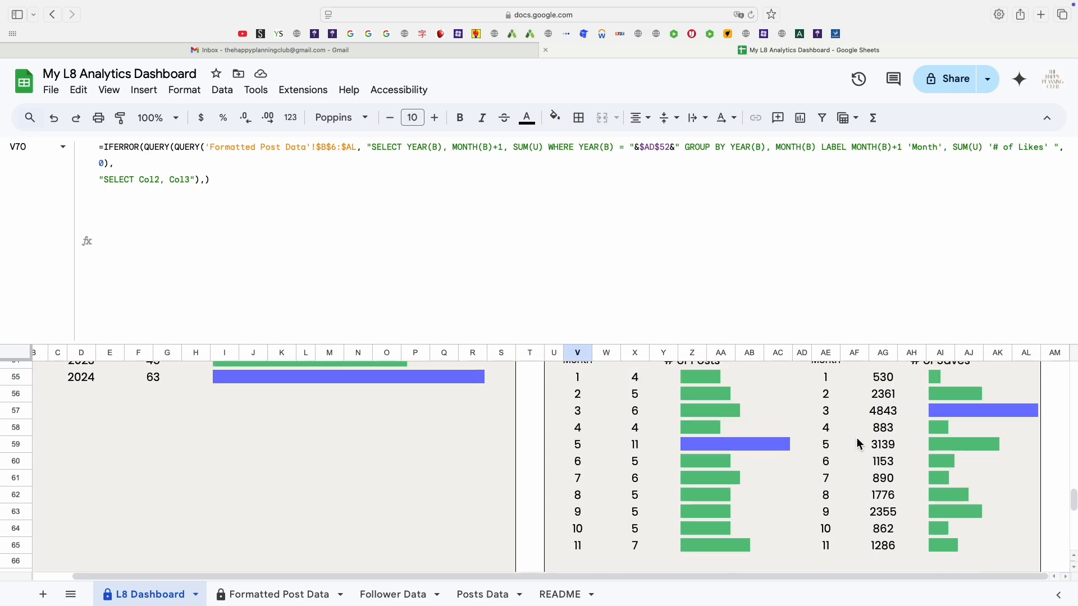
scroll(650, 429, down, 5)
scroll(674, 438, up, 10)
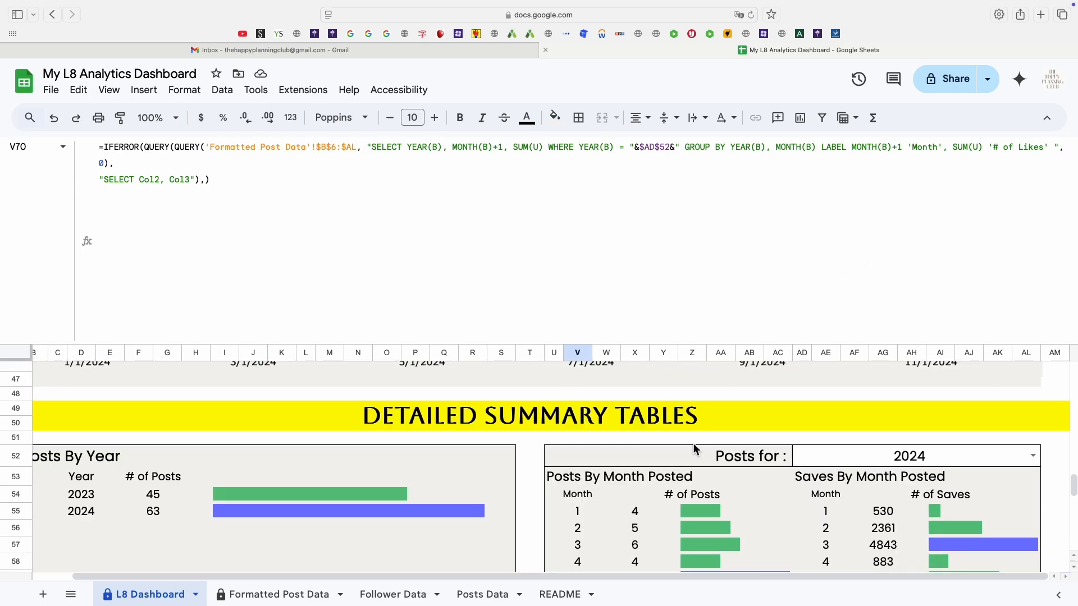
click(831, 501)
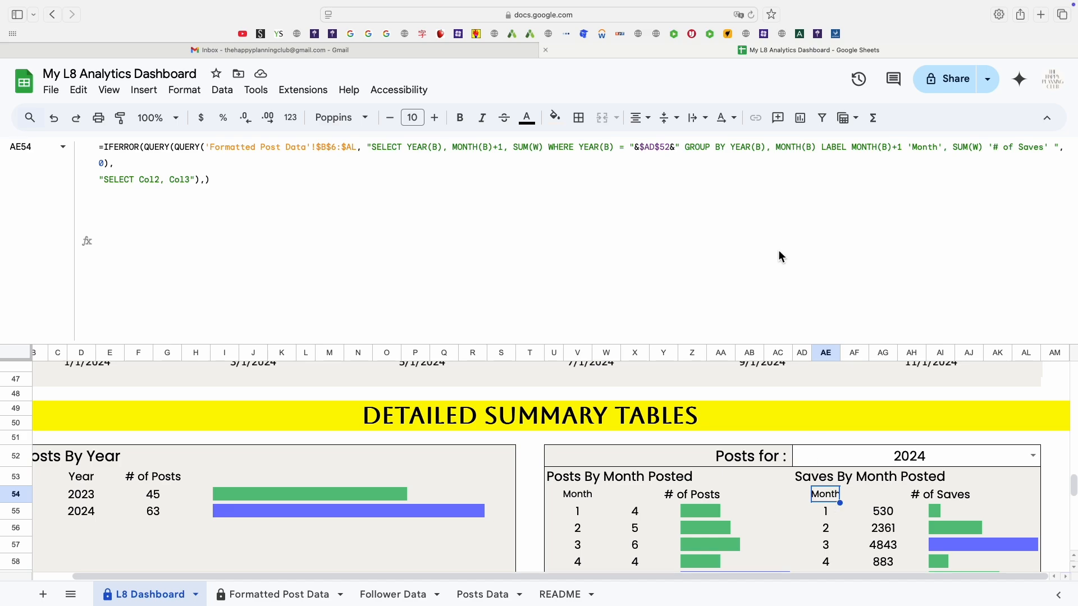
click(538, 150)
key(Return)
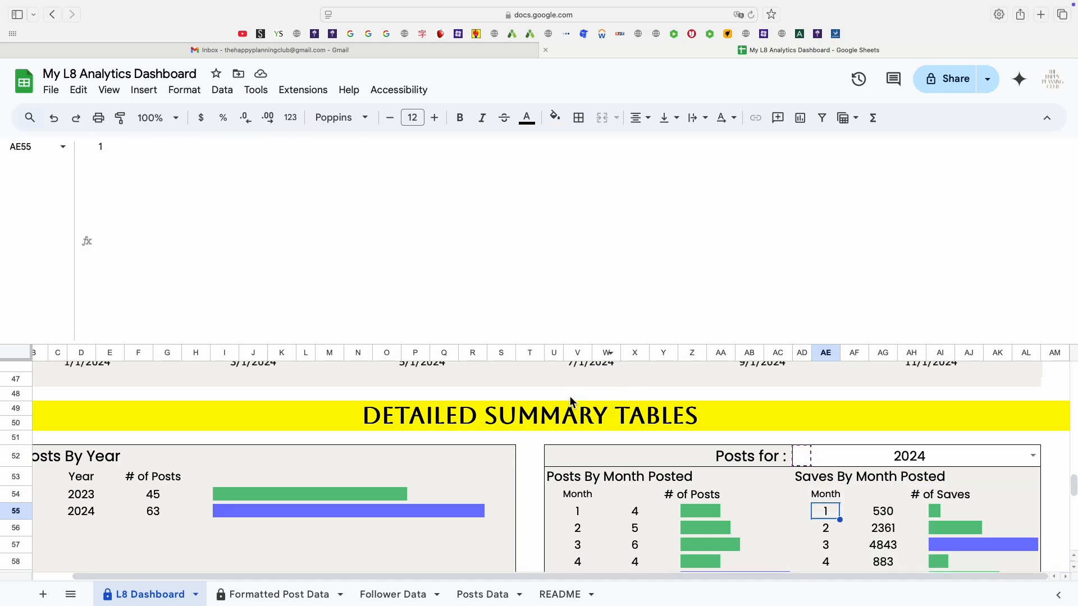
scroll(595, 421, down, 5)
click(585, 530)
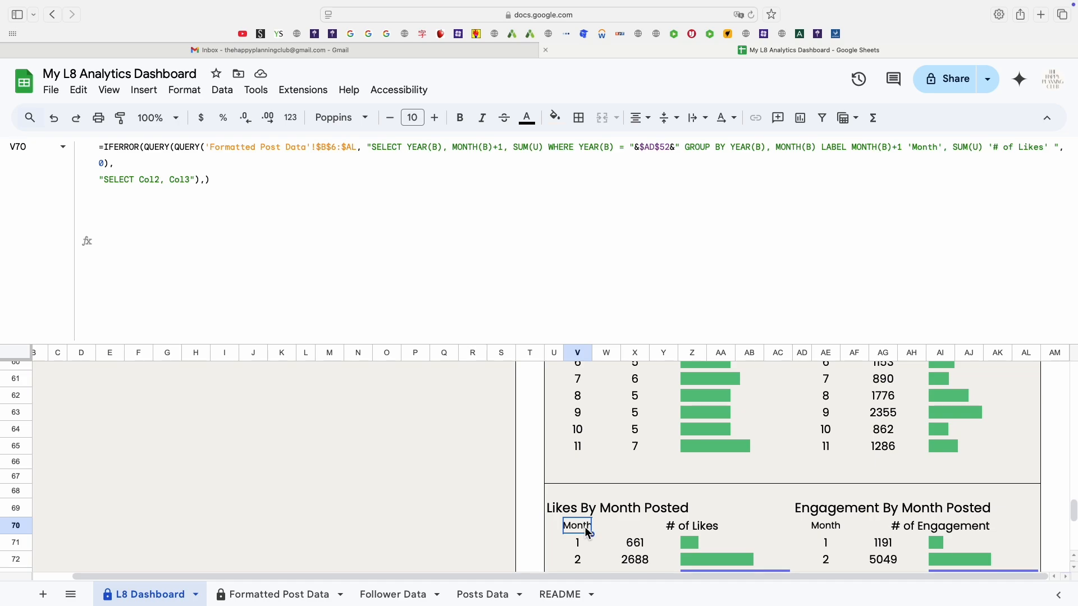
click(538, 148)
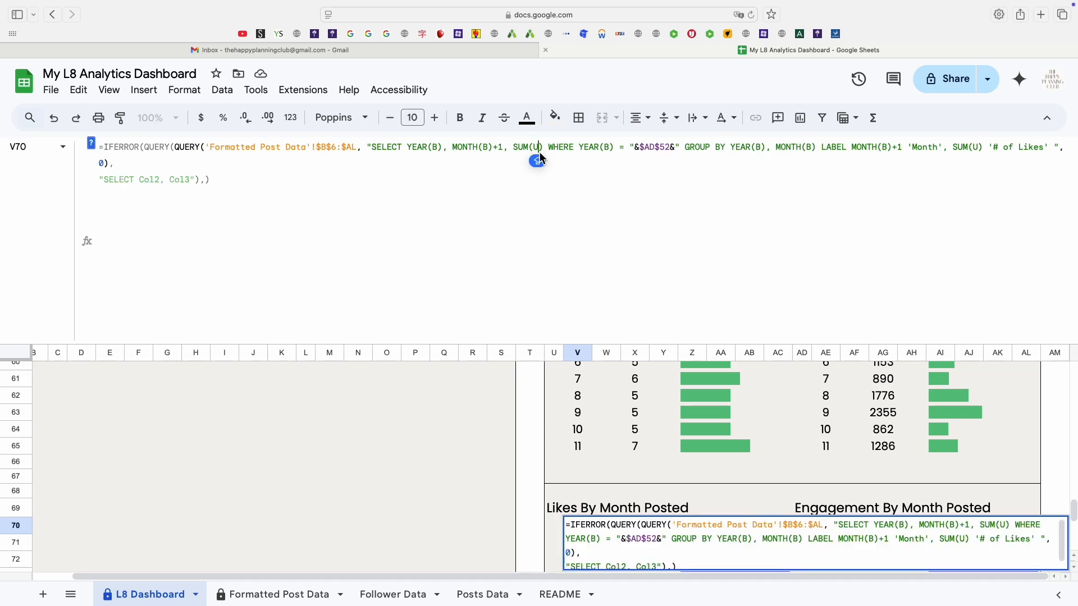
key(Return)
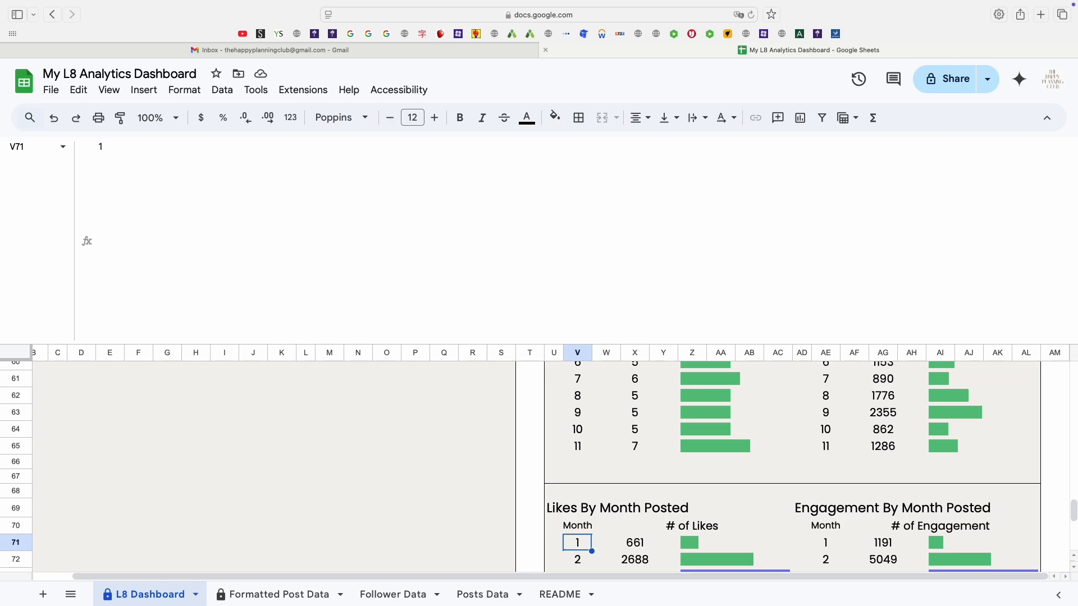
Examine the Engagement By Month Posted QUERY formula, tracing its SUM(Y) part and closing SELECT clause.
key(Up)
key(Right)
key(Right)
key(Right)
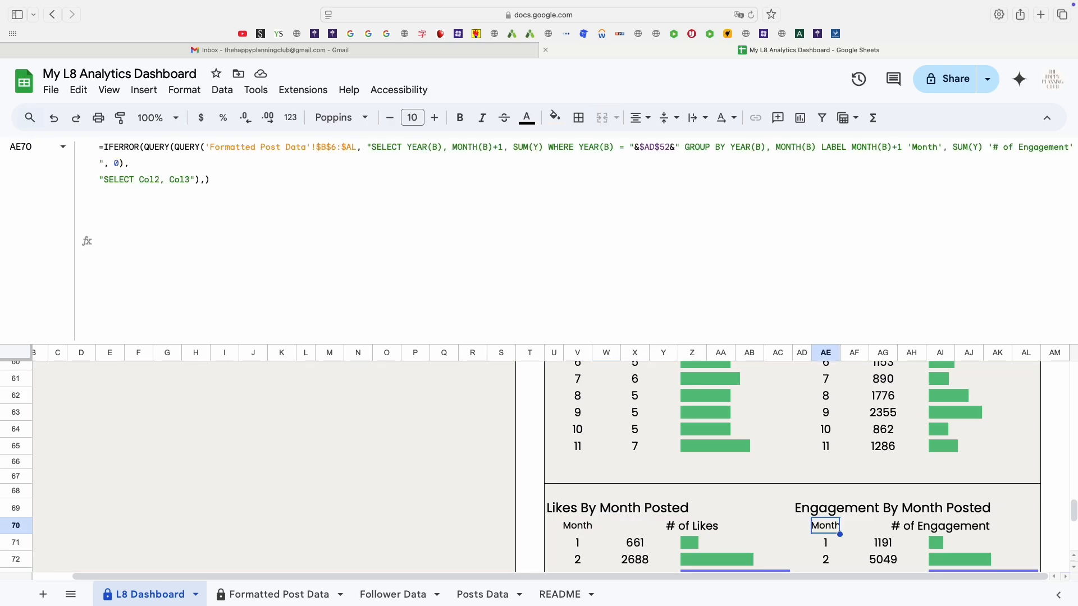
click(555, 183)
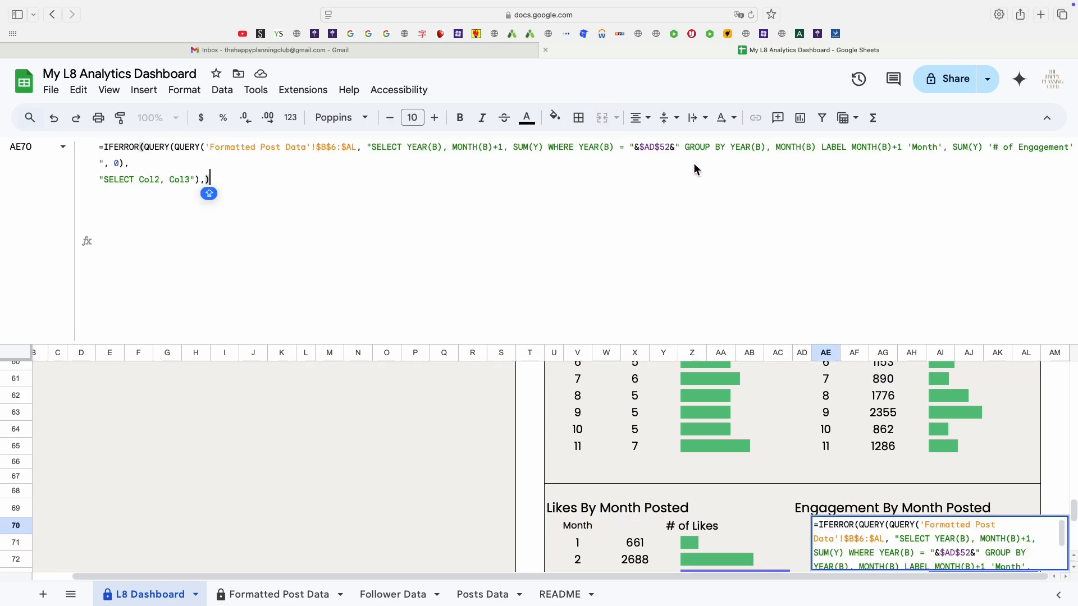
double_click(534, 148)
click(897, 208)
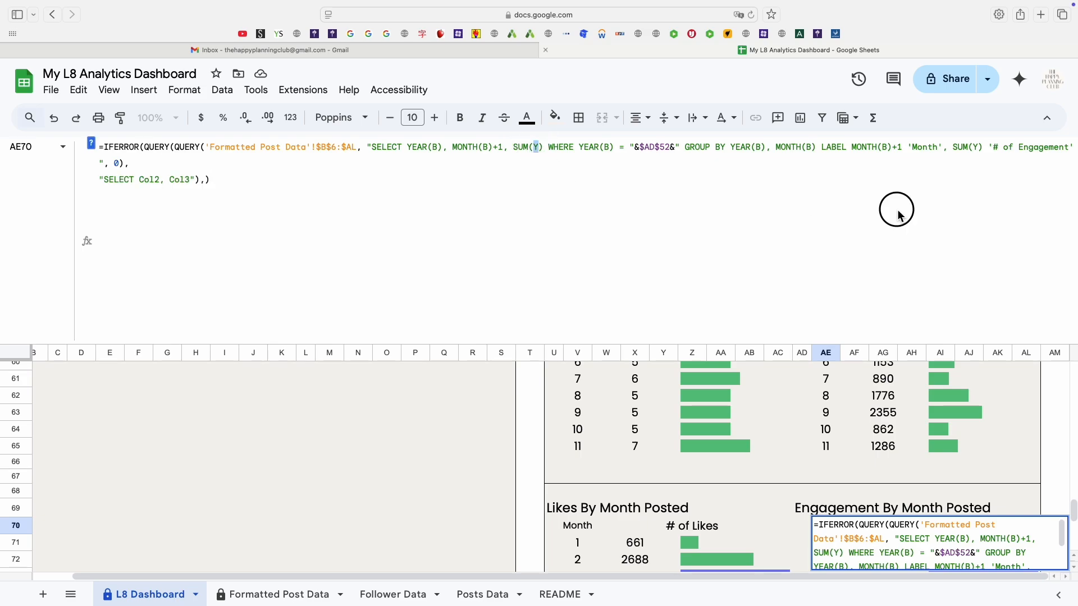
click(979, 147)
click(288, 183)
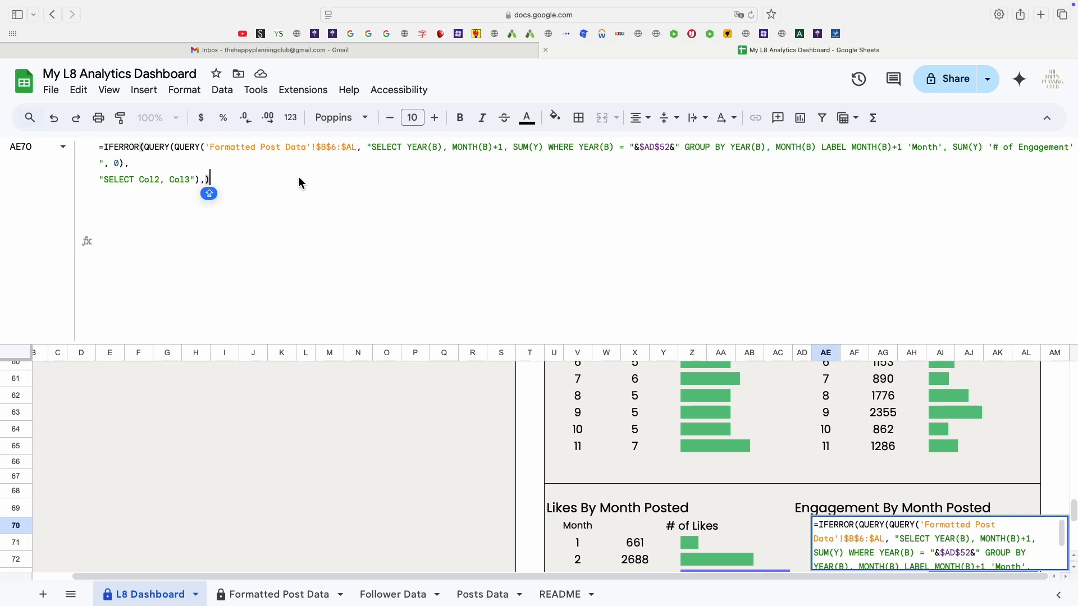
key(Return)
scroll(758, 548, down, 3)
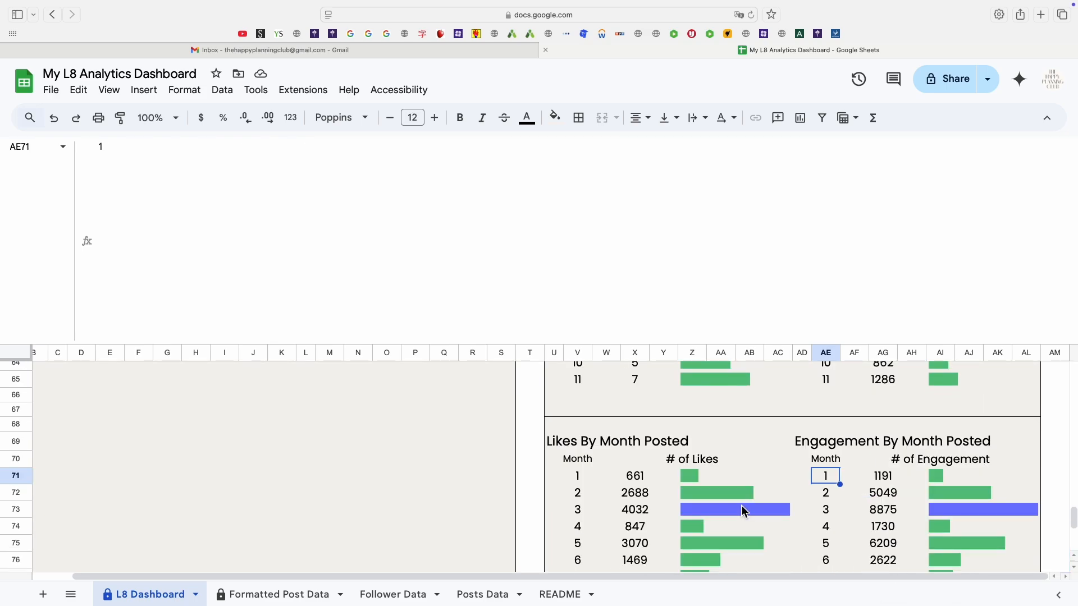
Examine the SPARKLINE bar formula of the Likes By Month Posted table, tracing its color1 condition.
click(719, 484)
double_click(721, 484)
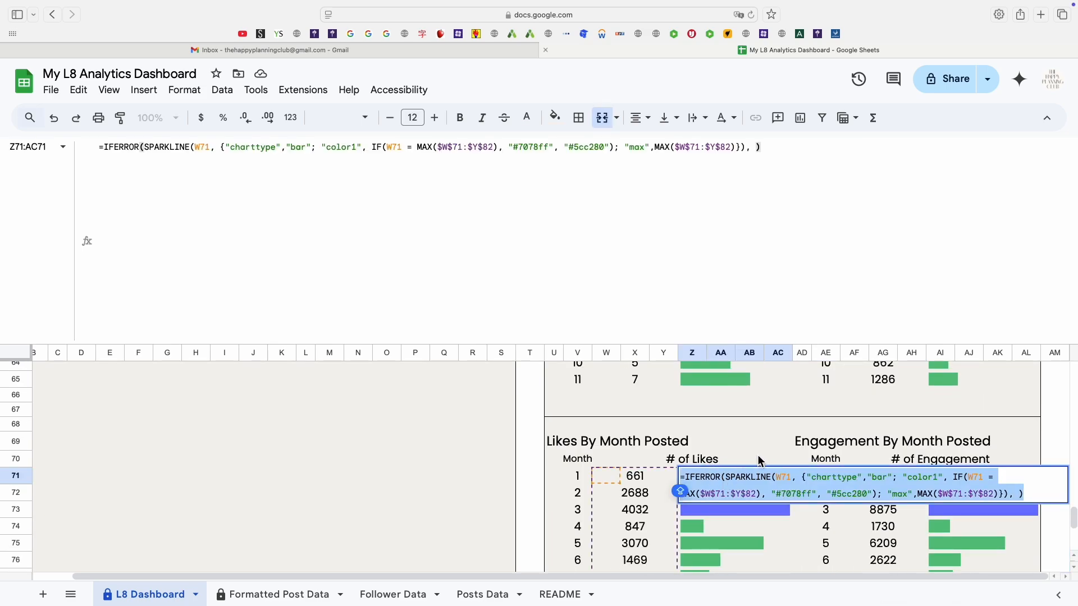
click(206, 149)
drag(387, 149, 749, 150)
key(Return)
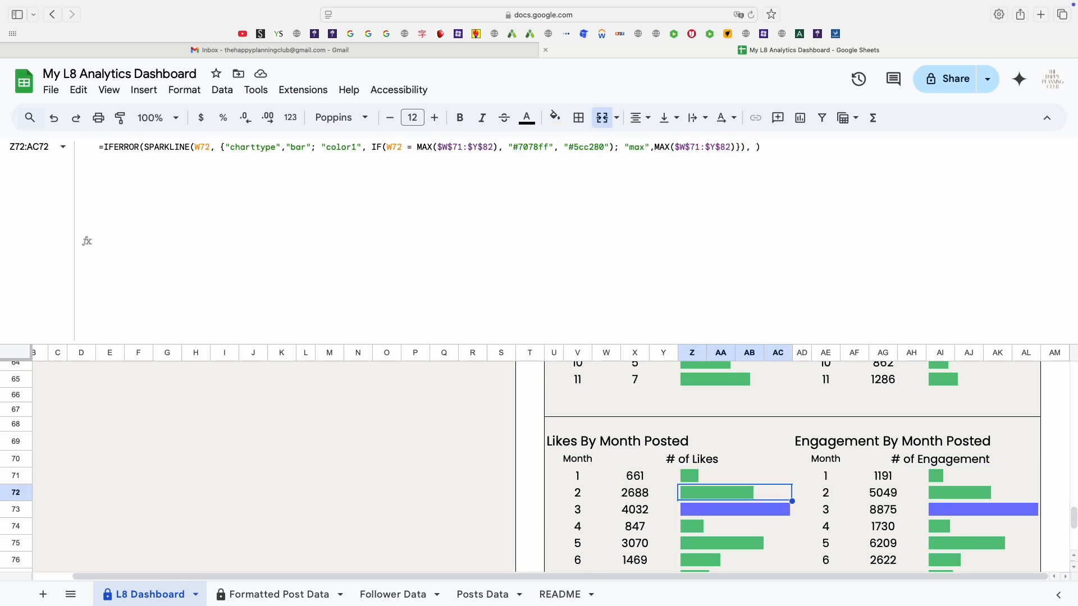
double_click(753, 476)
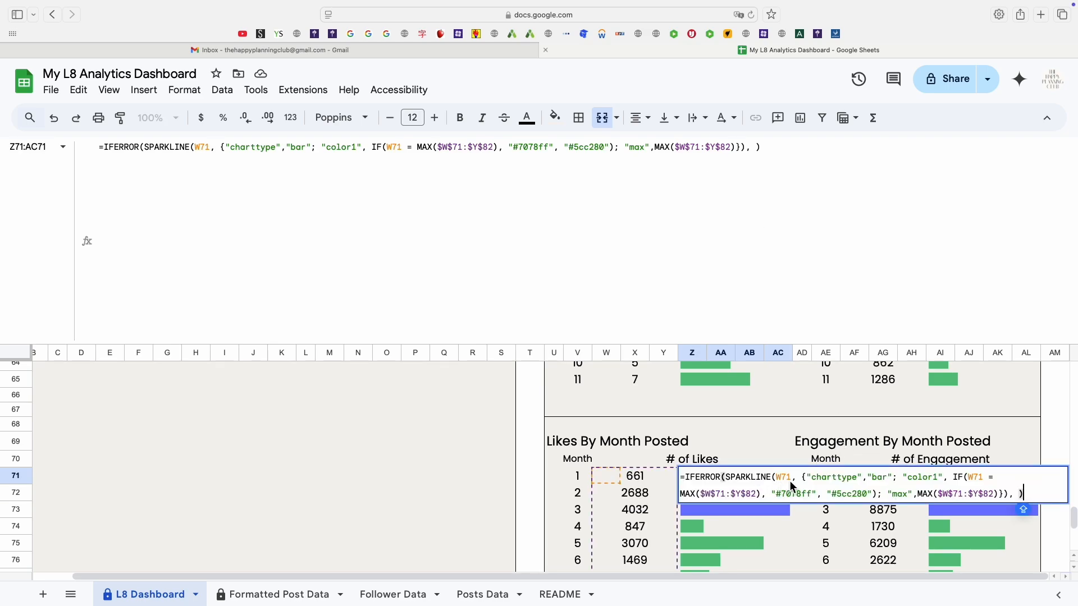
click(751, 461)
click(751, 476)
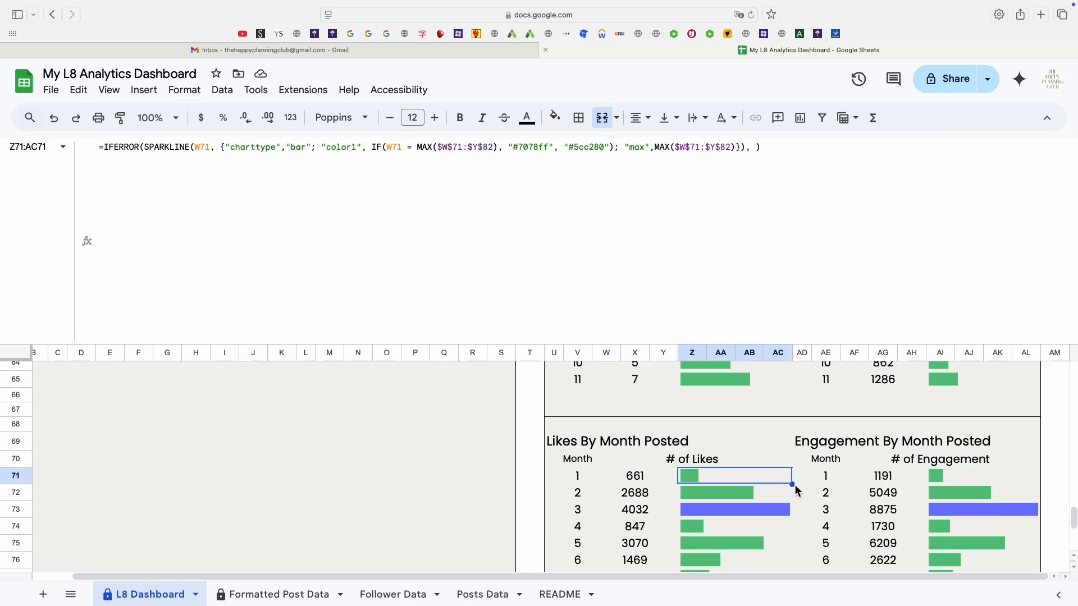
Fill the Likes sparkline formula down through the month rows of the # of Likes column.
drag(792, 484, 794, 495)
drag(786, 584, 782, 567)
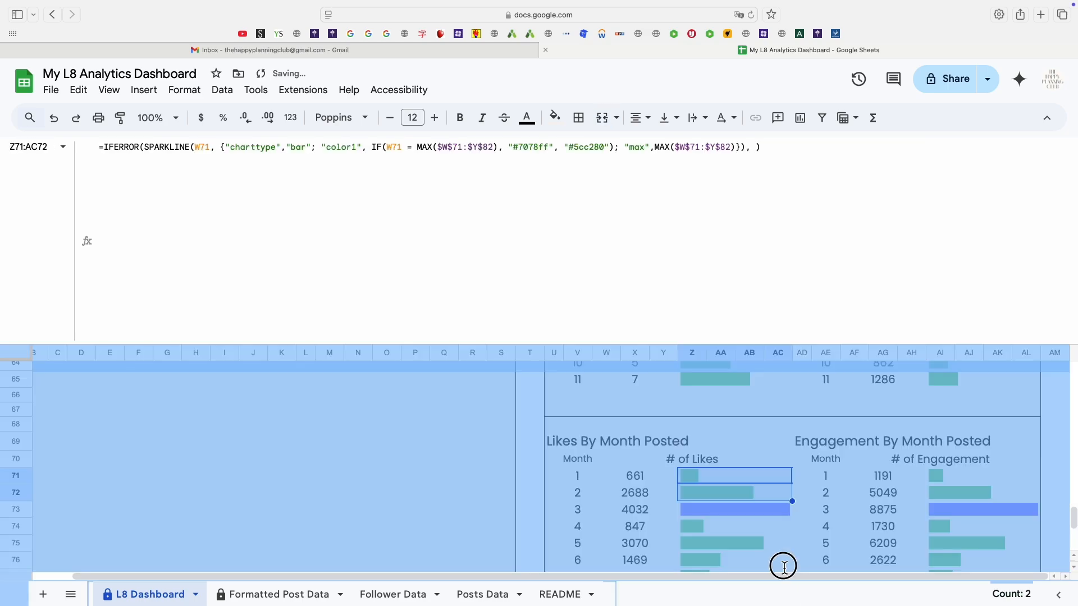
click(770, 478)
scroll(779, 494, down, 2)
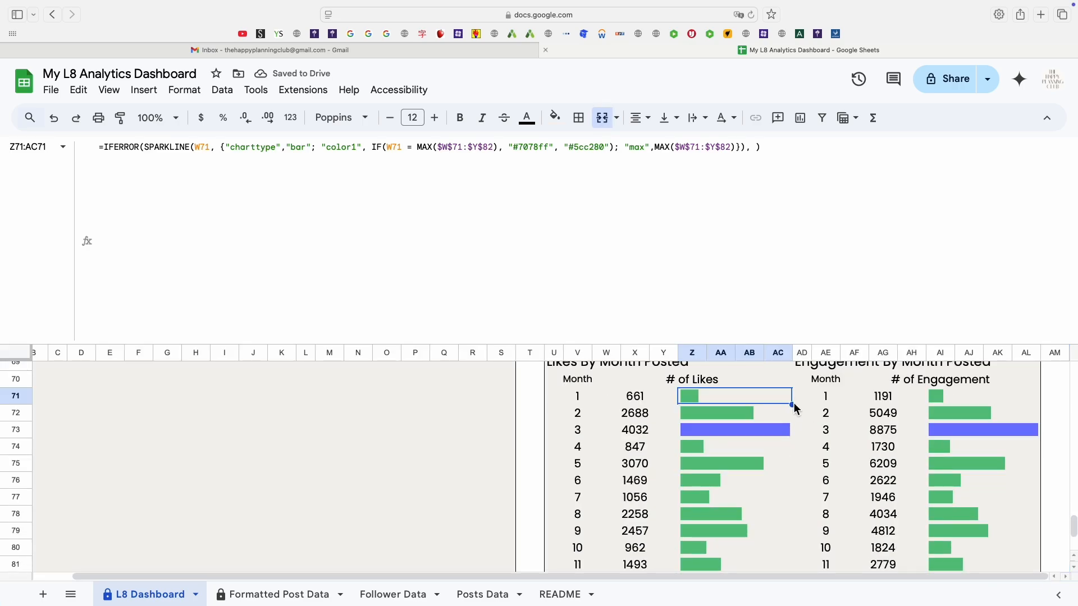
drag(795, 408, 745, 470)
click(754, 443)
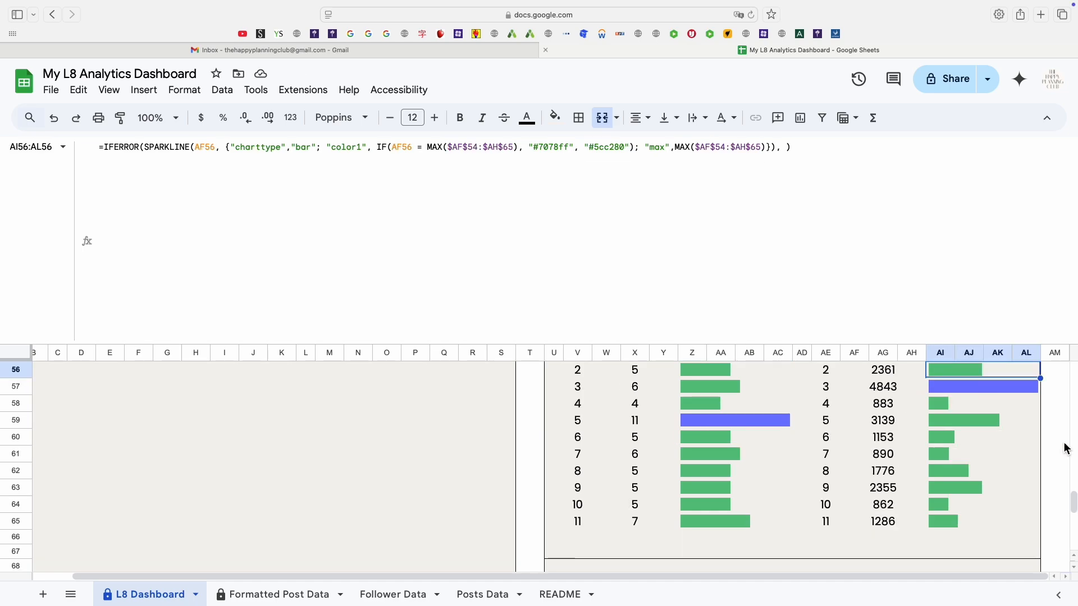
Fill the Engagement sparkline formula down from row 71 to row 82 of the # of Engagement column.
scroll(1051, 446, down, 1)
scroll(1033, 447, up, 3)
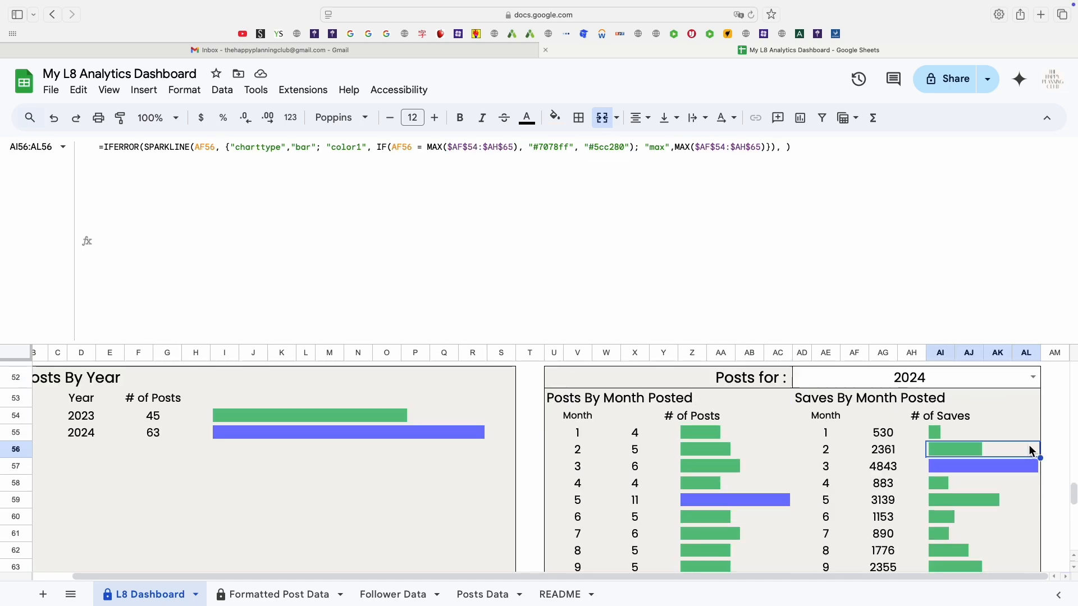
scroll(1028, 449, up, 2)
scroll(1018, 478, down, 8)
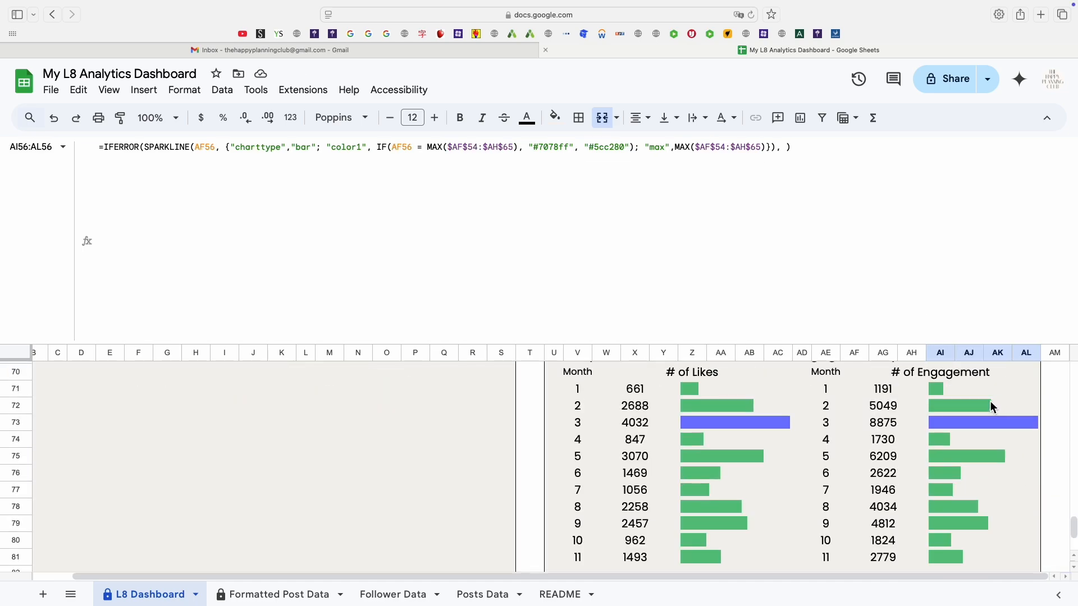
click(985, 390)
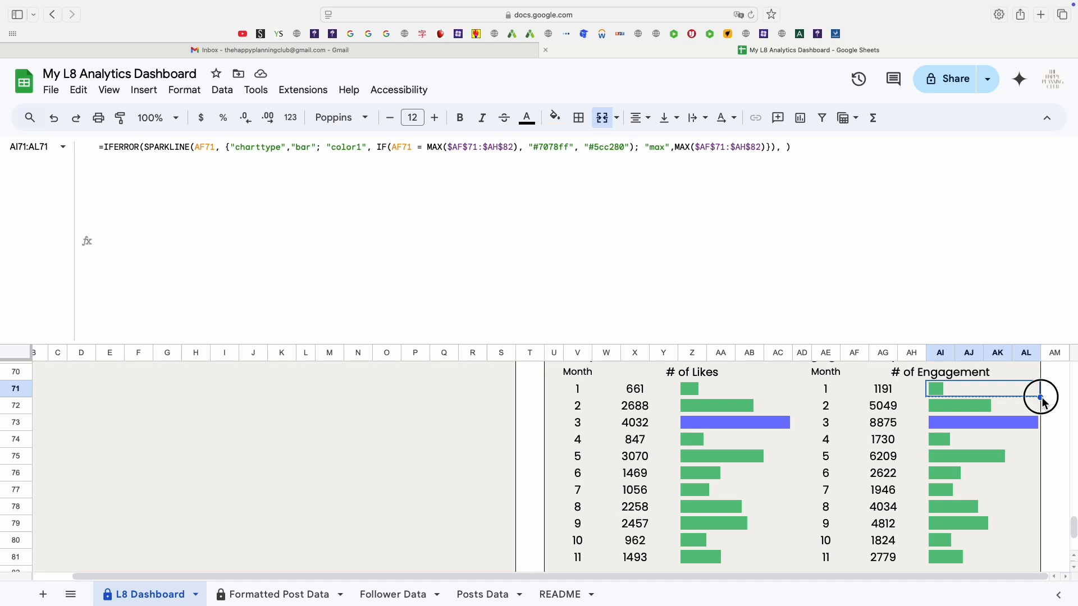
drag(1041, 399, 1002, 534)
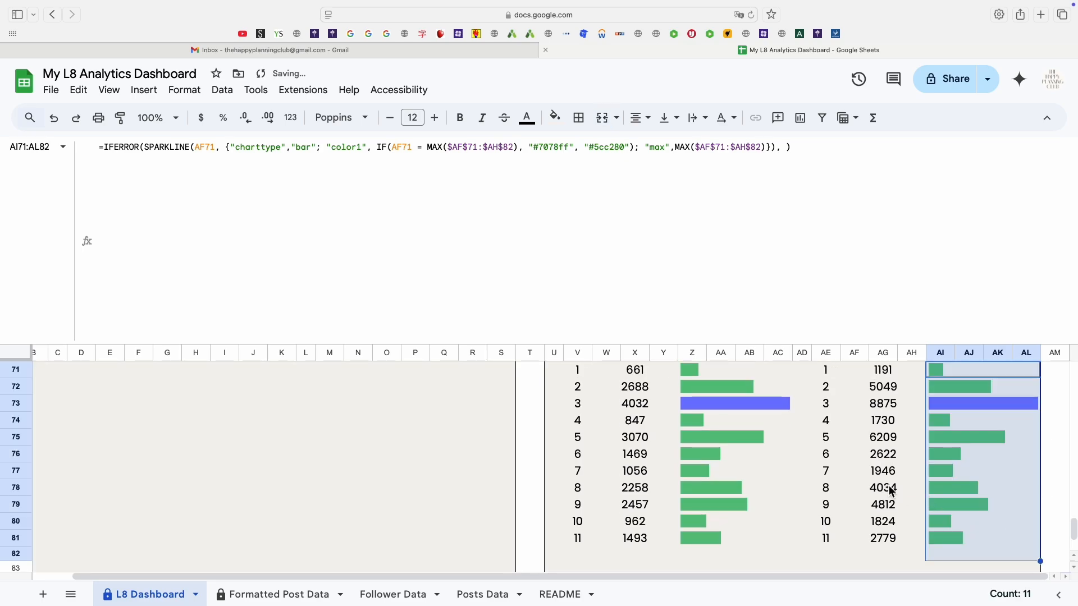
click(801, 441)
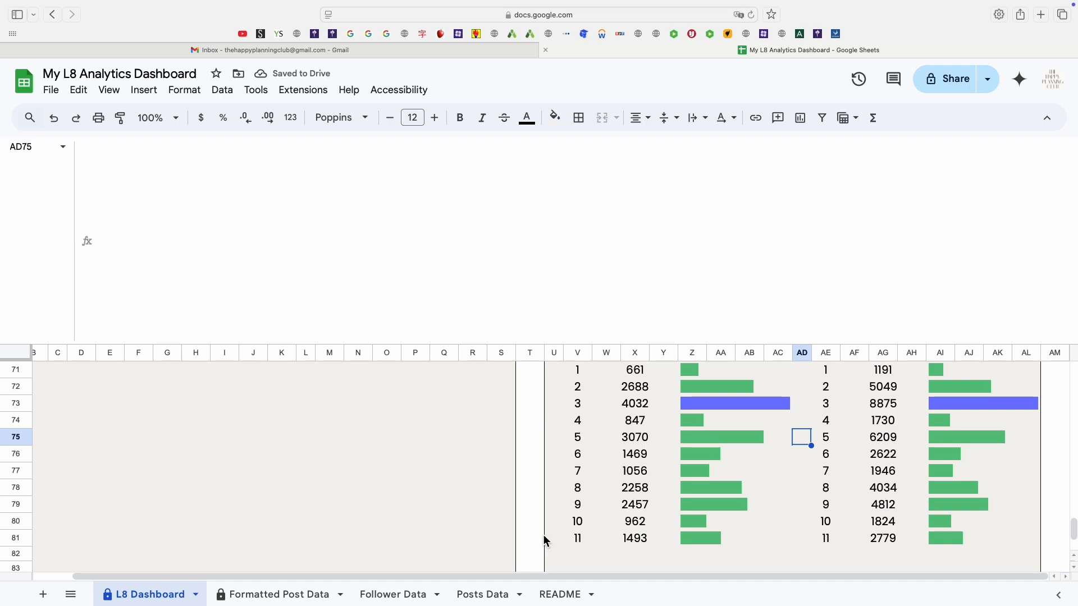
key(super+minus)
key(super+minus)
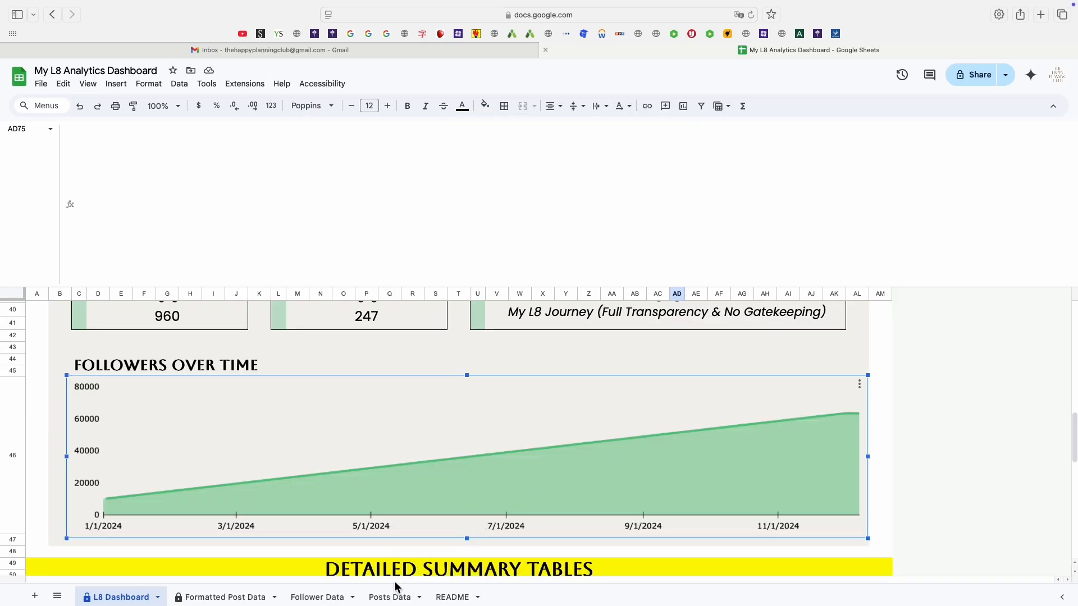
Insert a chart from the follower log range B8:Y78 on the Follower Data sheet.
click(323, 598)
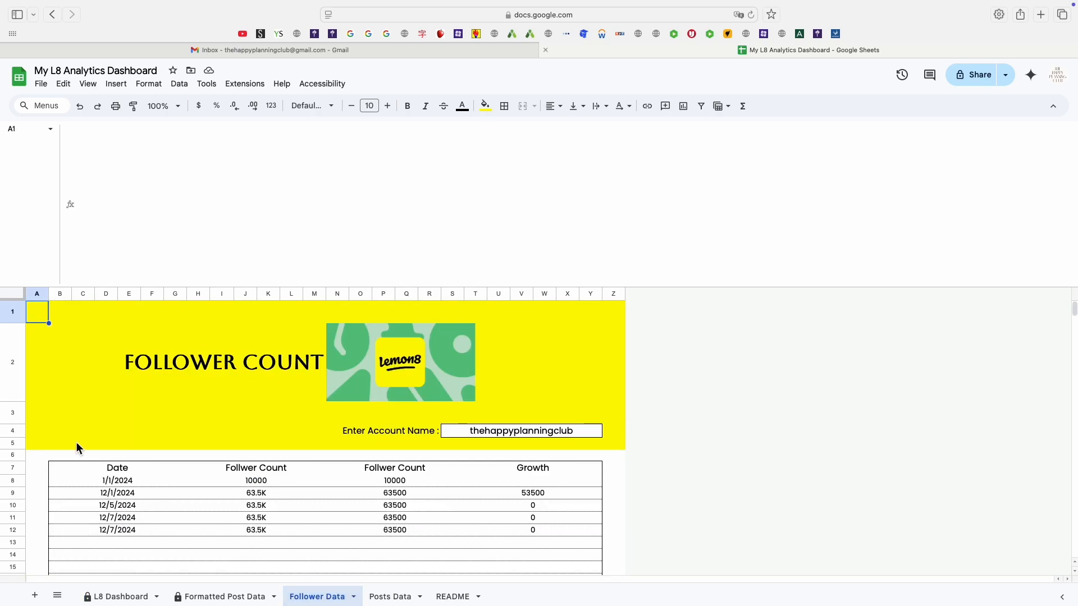
click(115, 484)
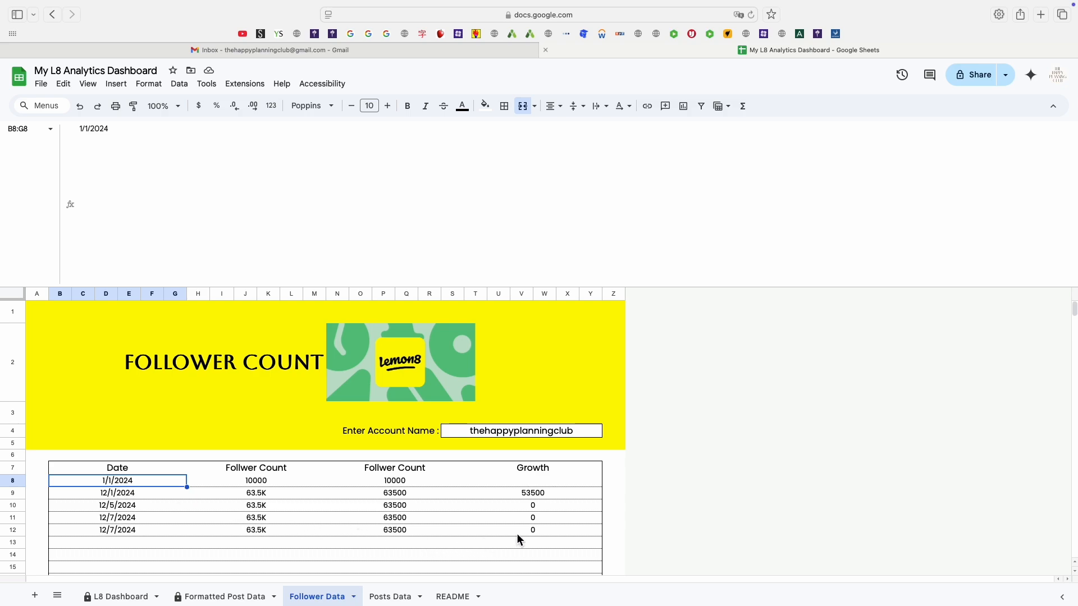
scroll(517, 535, down, 15)
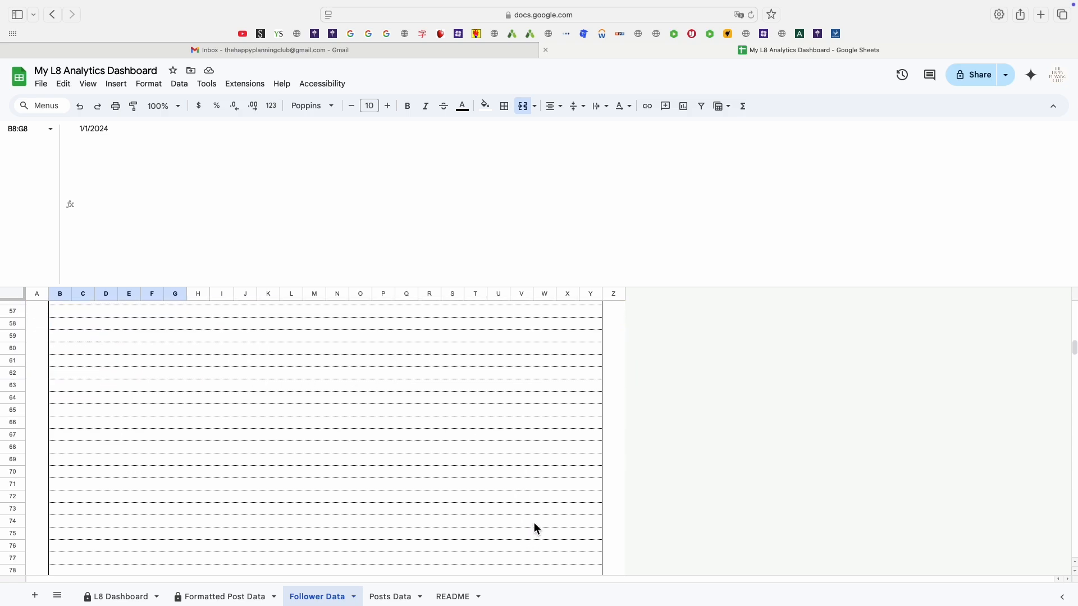
shift+click(585, 527)
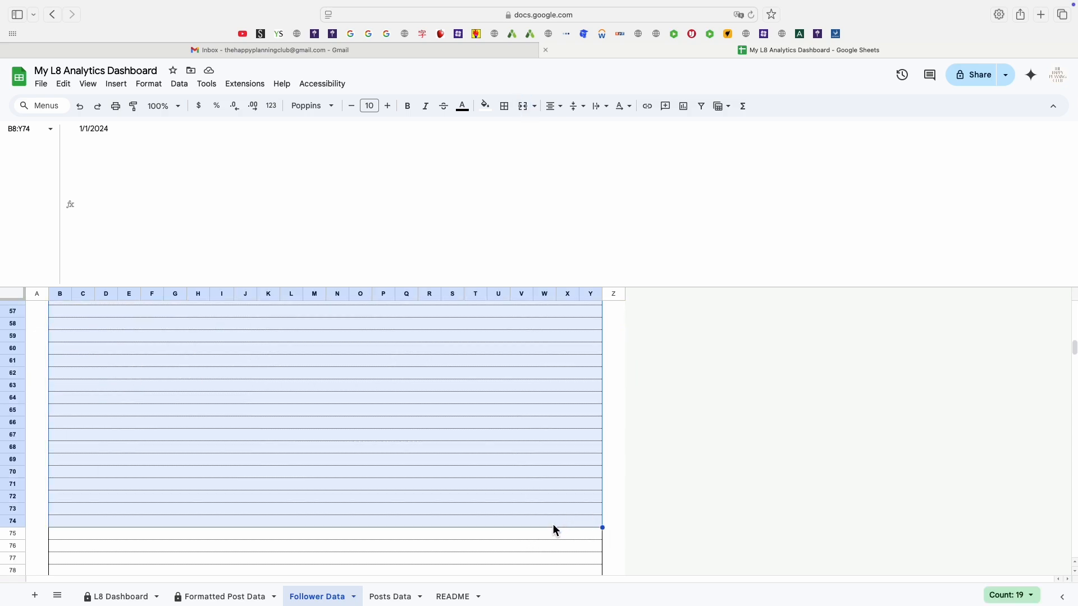
shift+click(563, 561)
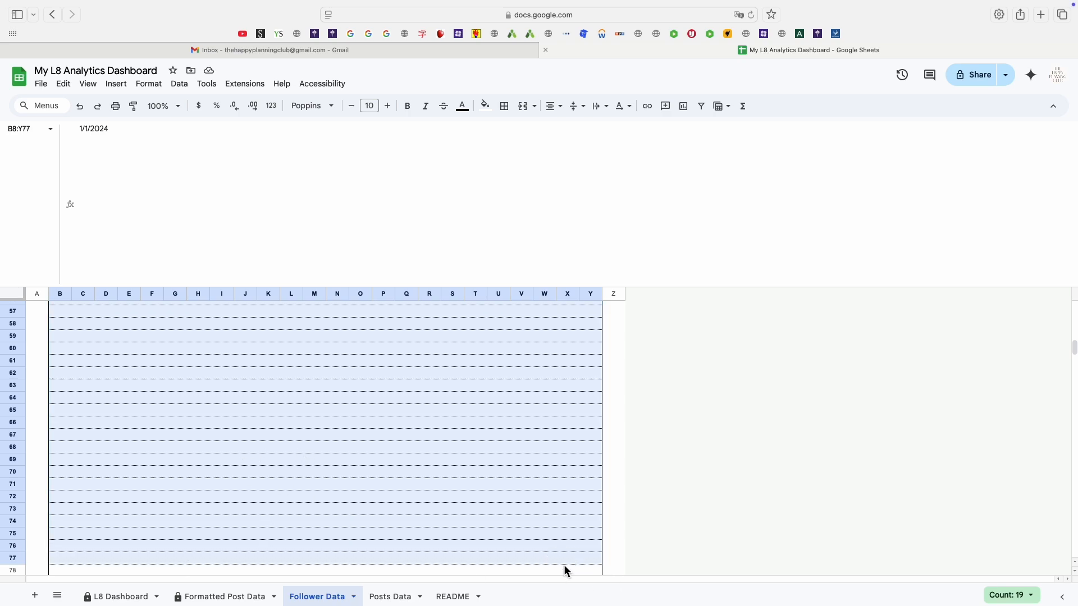
shift+click(519, 573)
scroll(342, 432, up, 15)
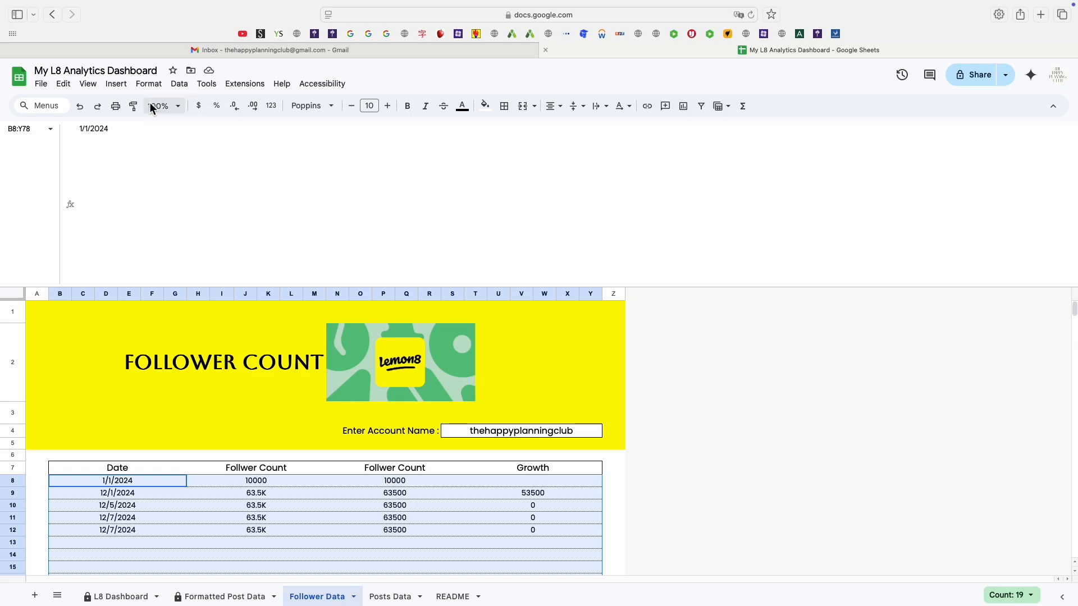
click(116, 83)
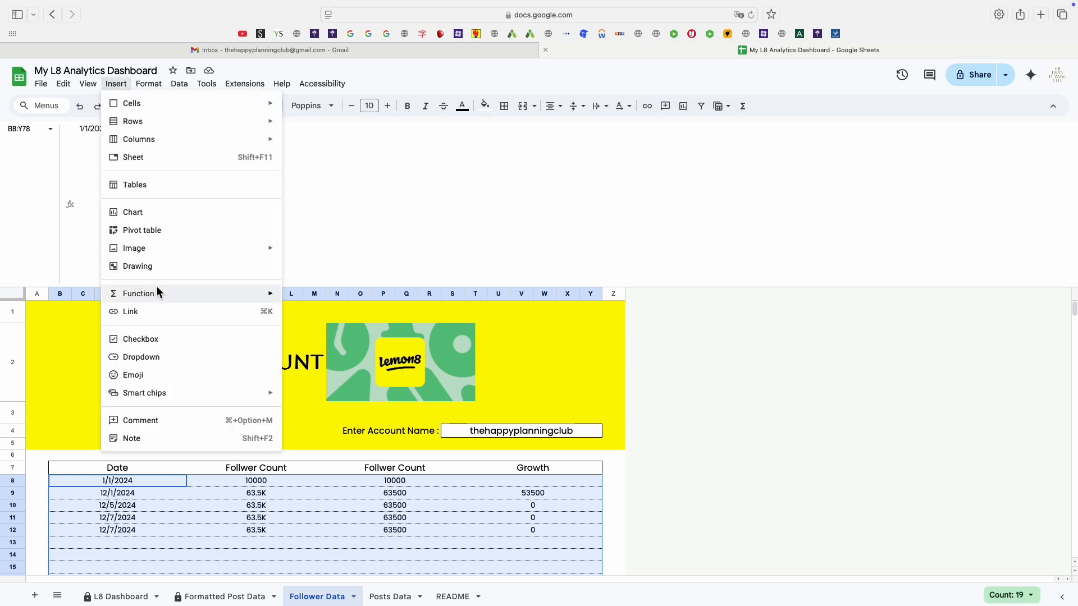
click(136, 211)
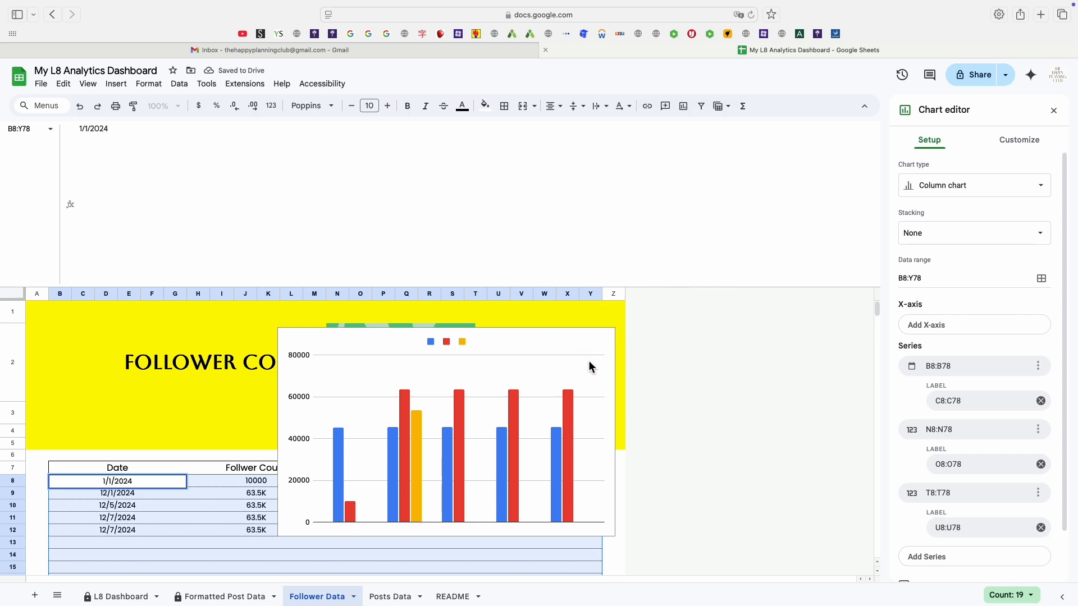
Change the chart type to an area chart.
click(989, 188)
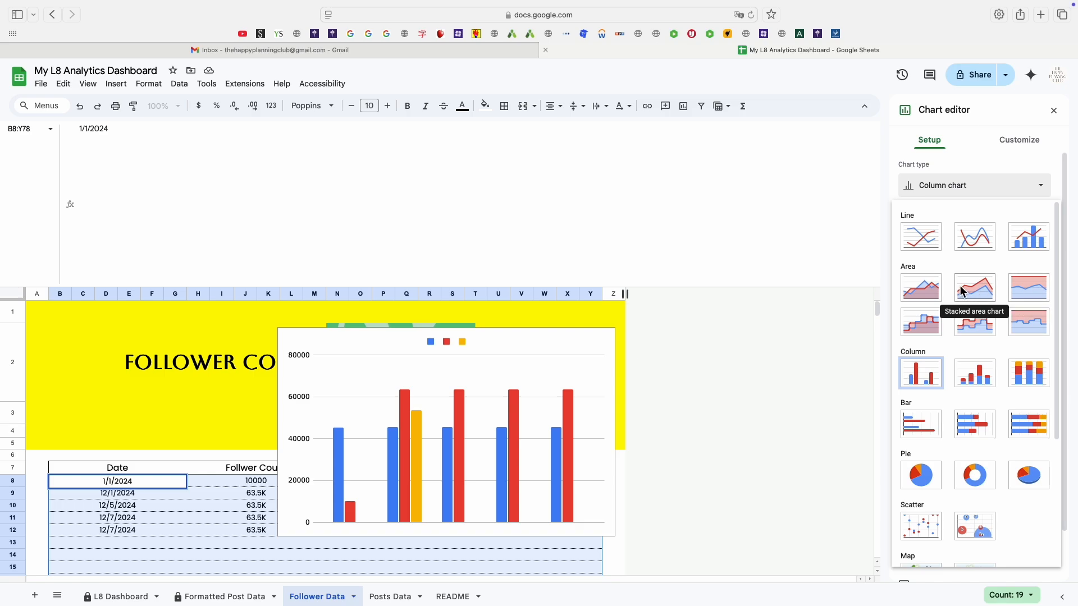
click(914, 289)
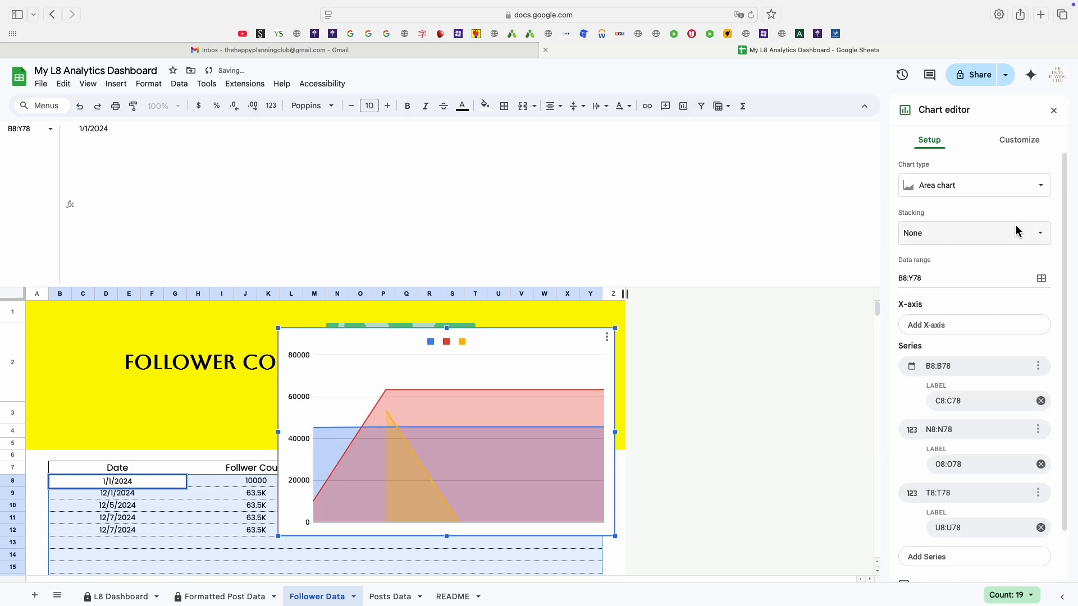
Set the chart's X-axis to the dates in B8:B78 and its only series to the follower counts in N8:N78.
click(963, 323)
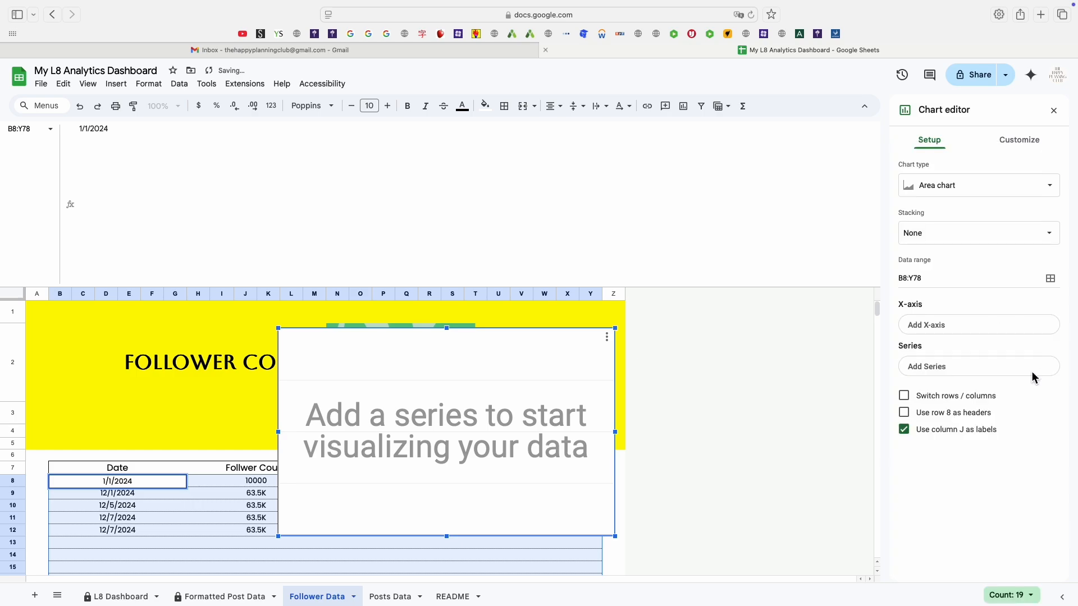
click(983, 326)
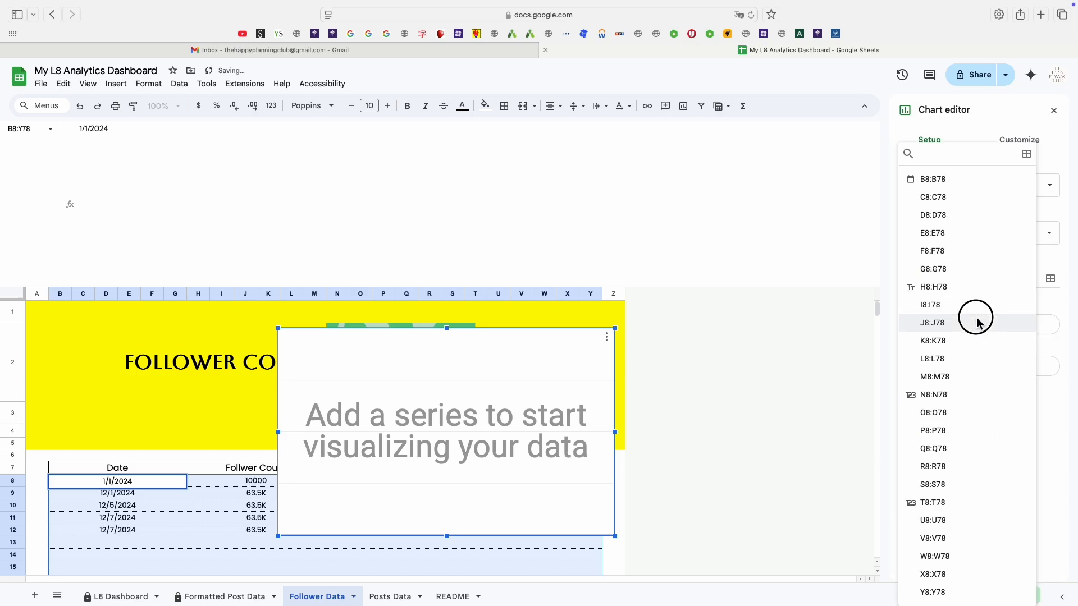
click(982, 324)
click(1047, 325)
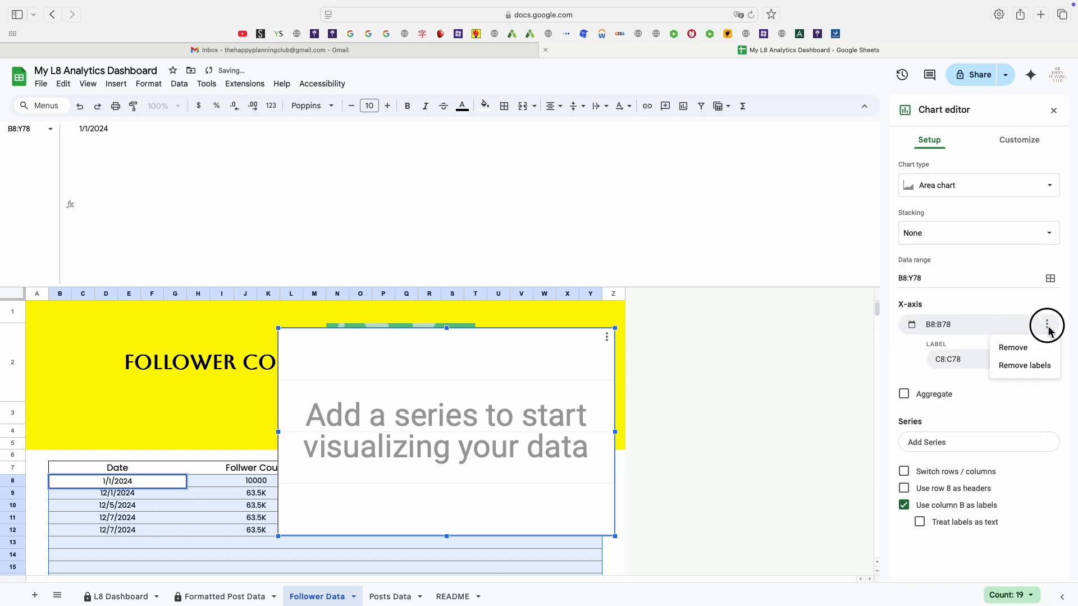
click(1008, 344)
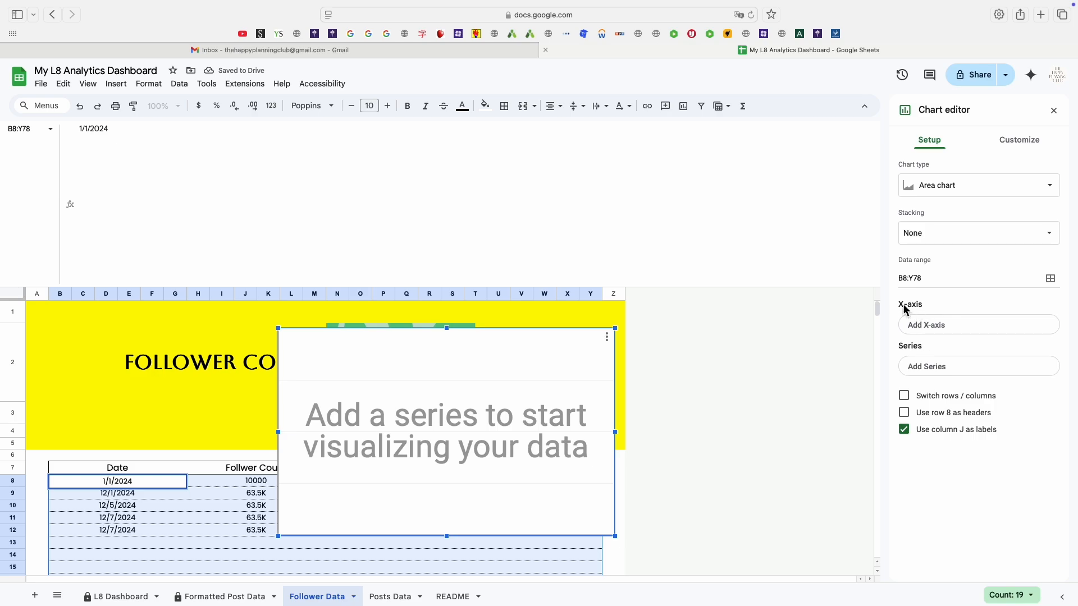
click(952, 329)
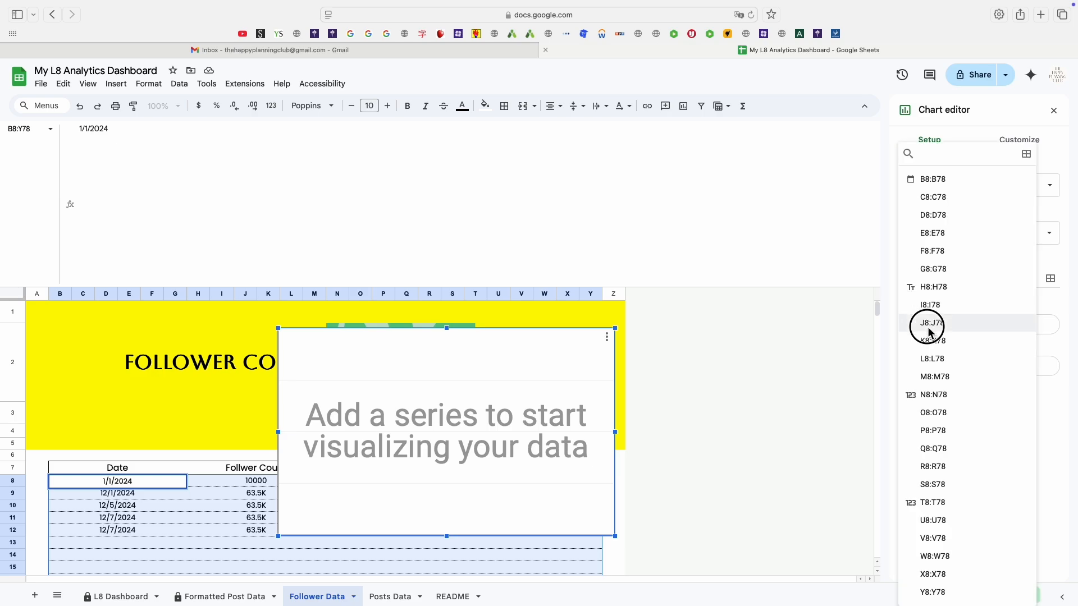
click(929, 329)
click(936, 329)
click(957, 329)
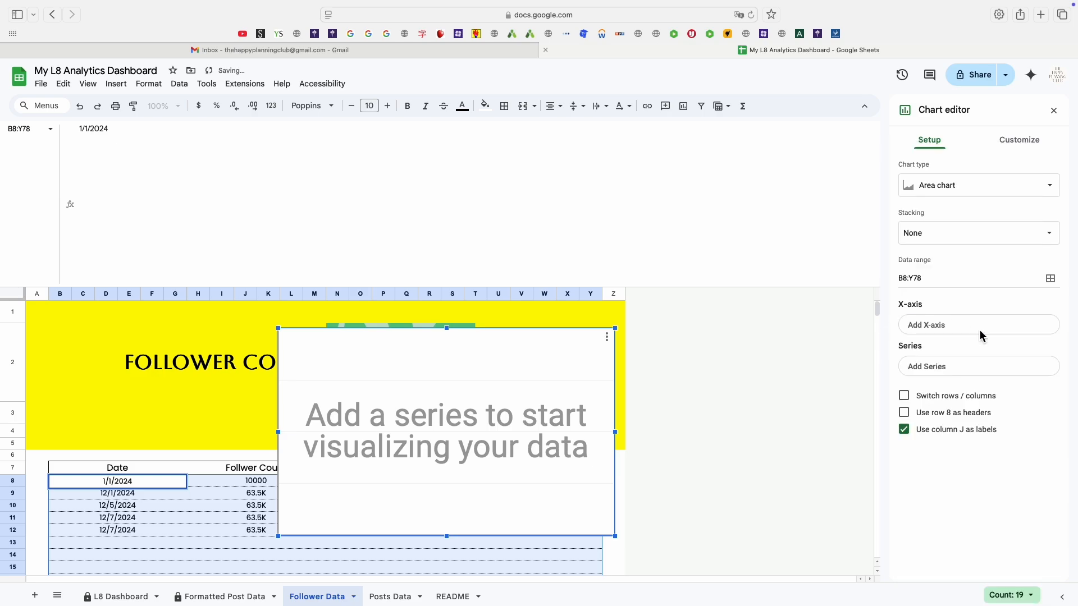
click(980, 330)
click(1000, 331)
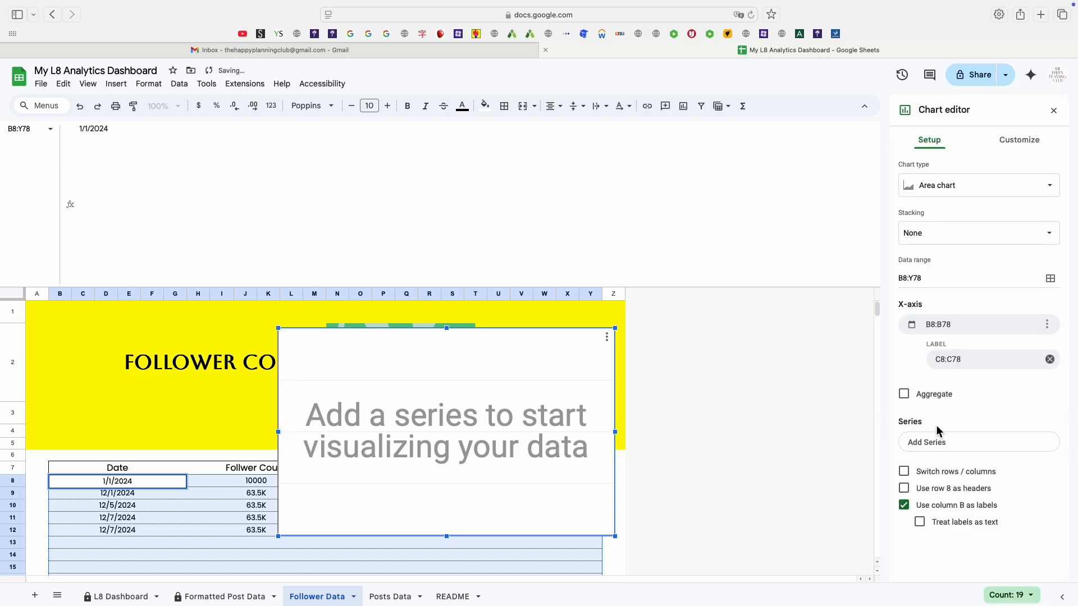
click(935, 444)
click(936, 512)
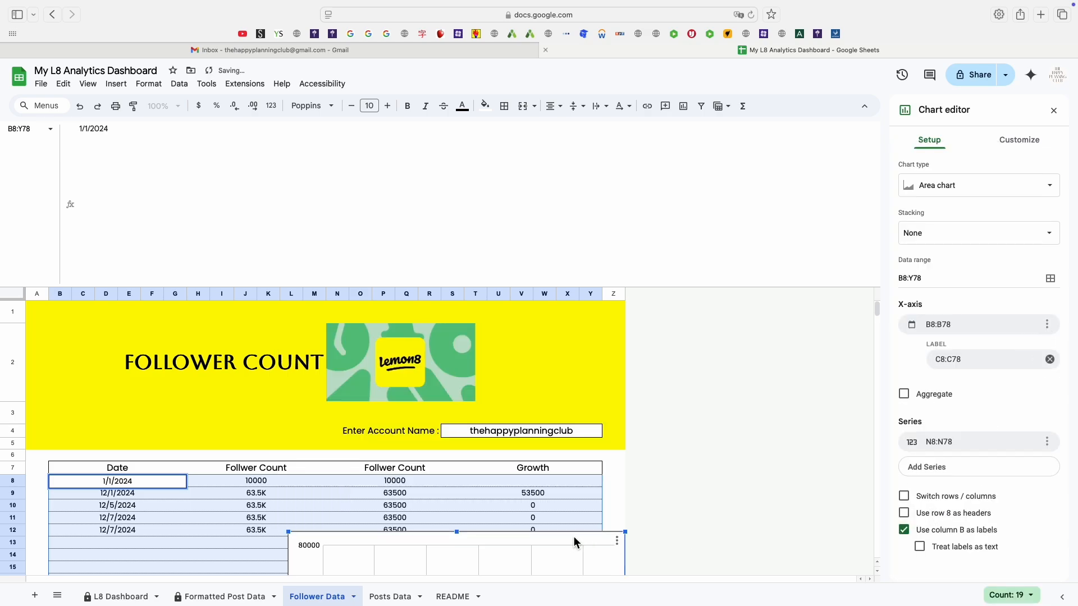
Move the chart up and turn off the vertical-axis major gridlines.
drag(574, 542, 571, 293)
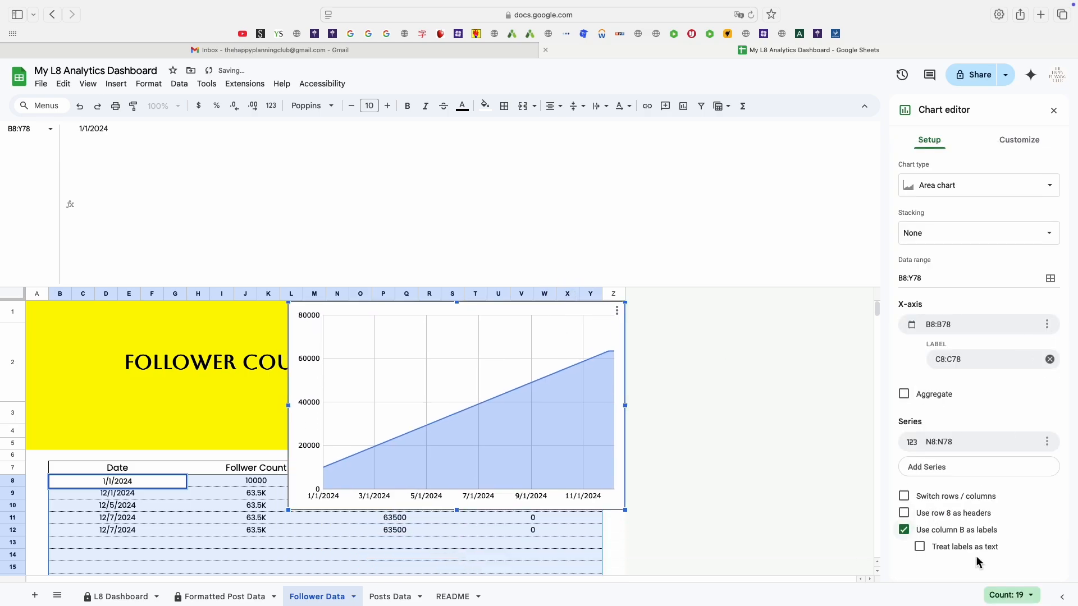
double_click(483, 359)
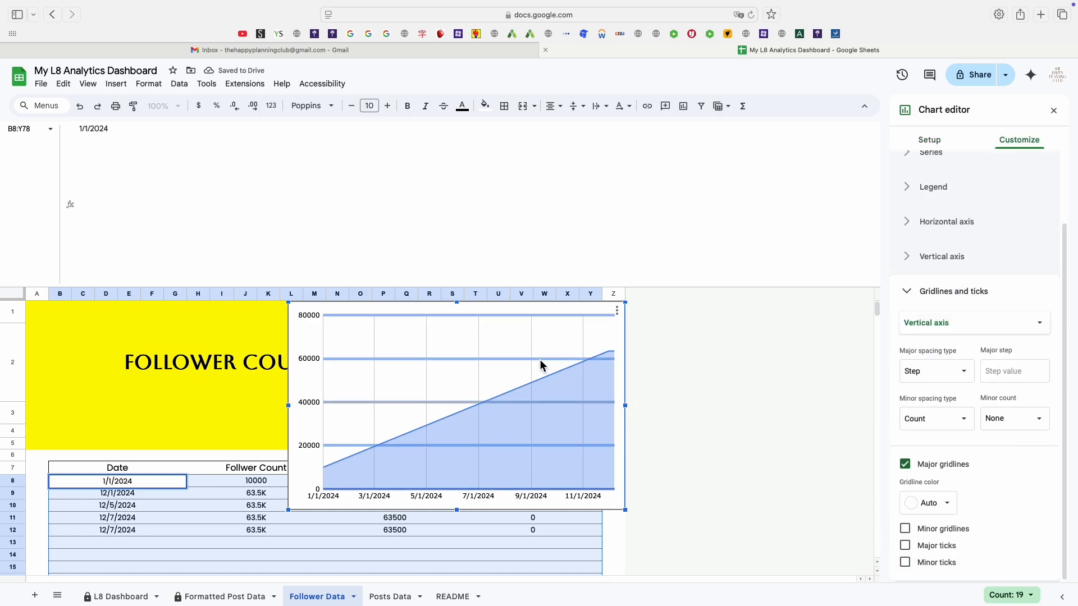
click(909, 467)
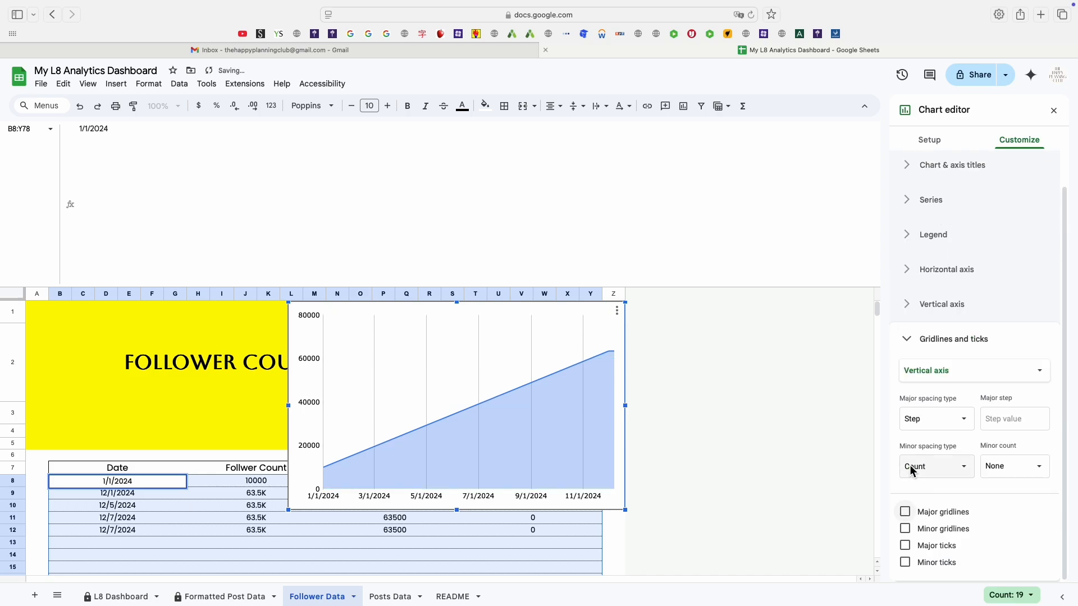
Turn off the horizontal-axis major gridlines of the chart as well.
click(910, 343)
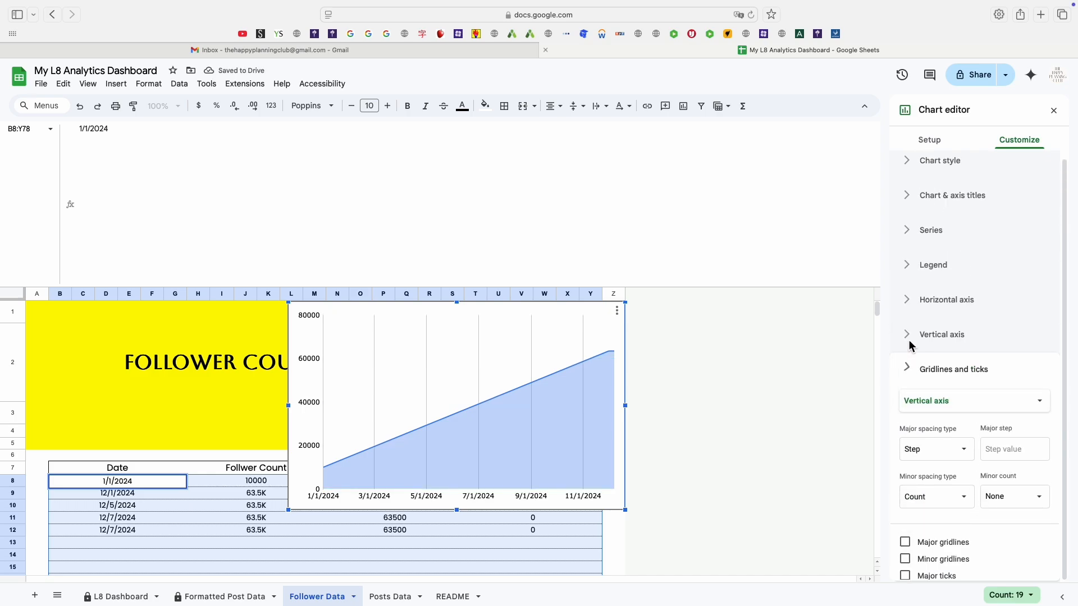
click(909, 373)
click(909, 346)
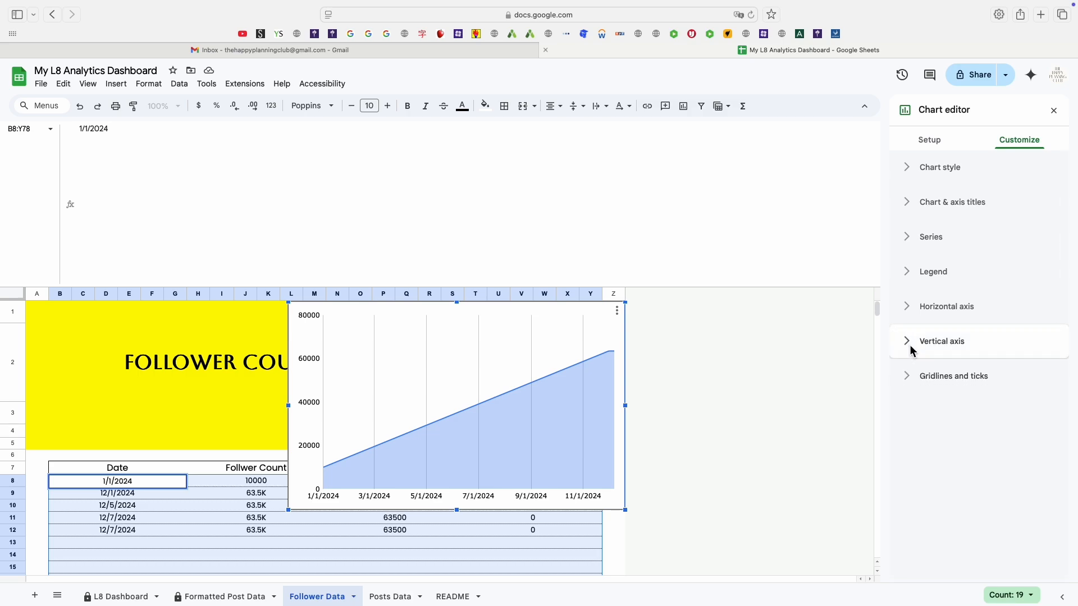
click(908, 375)
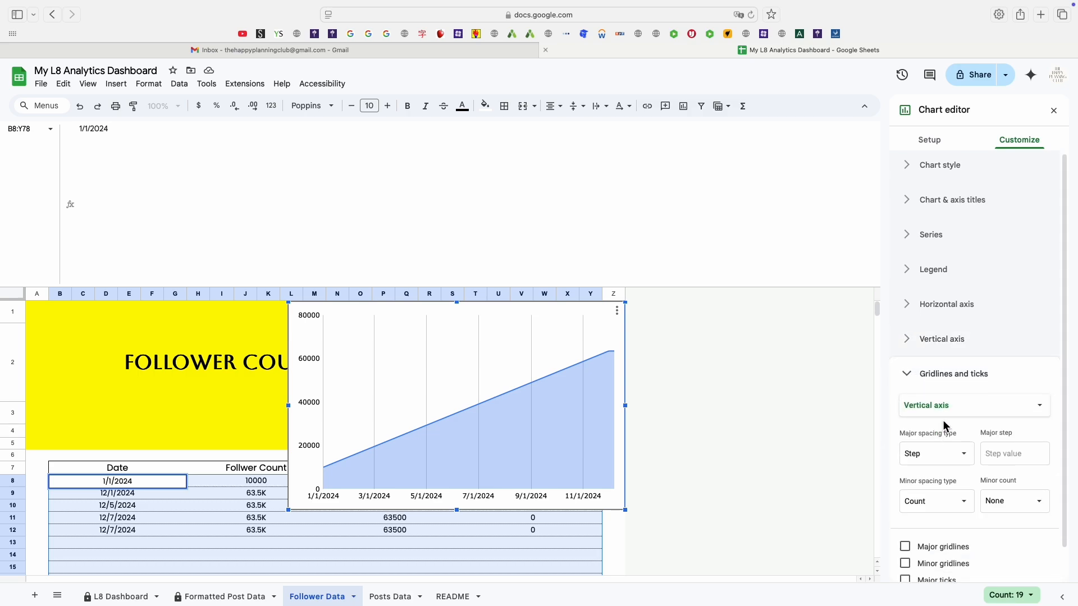
scroll(939, 435, down, 1)
scroll(999, 505, up, 1)
click(998, 416)
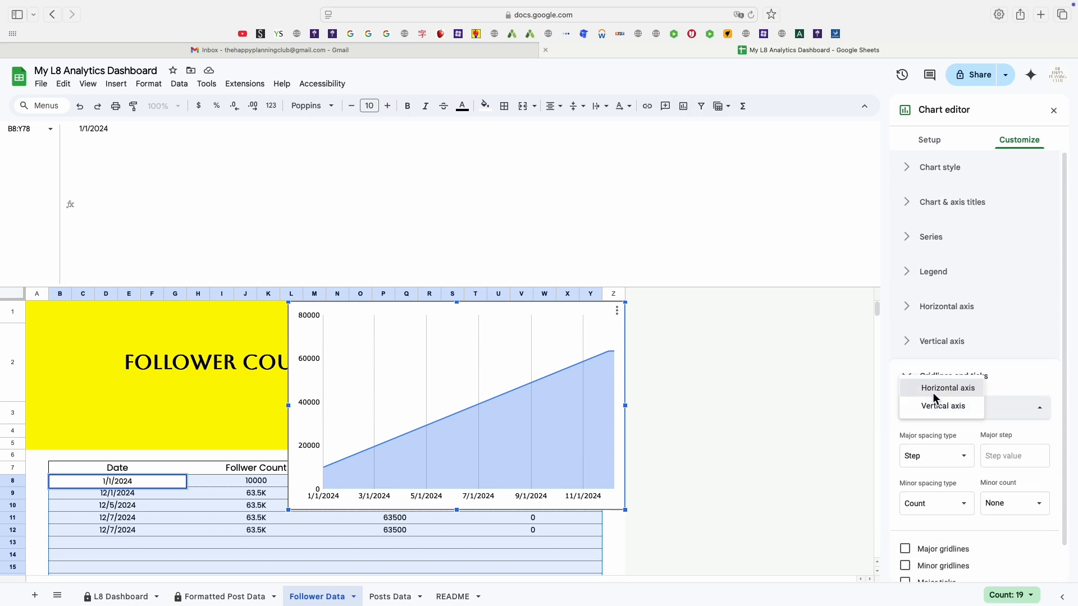
click(909, 389)
scroll(944, 522, down, 1)
click(914, 506)
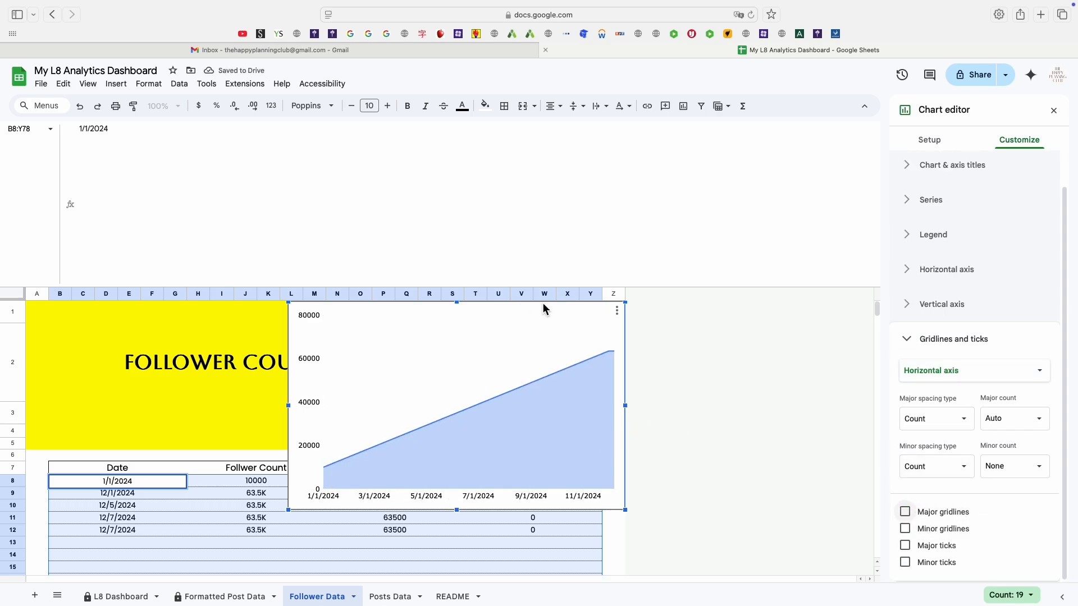
Copy the chart and paste it onto the L8 Dashboard sheet near Followers Over Time.
click(617, 310)
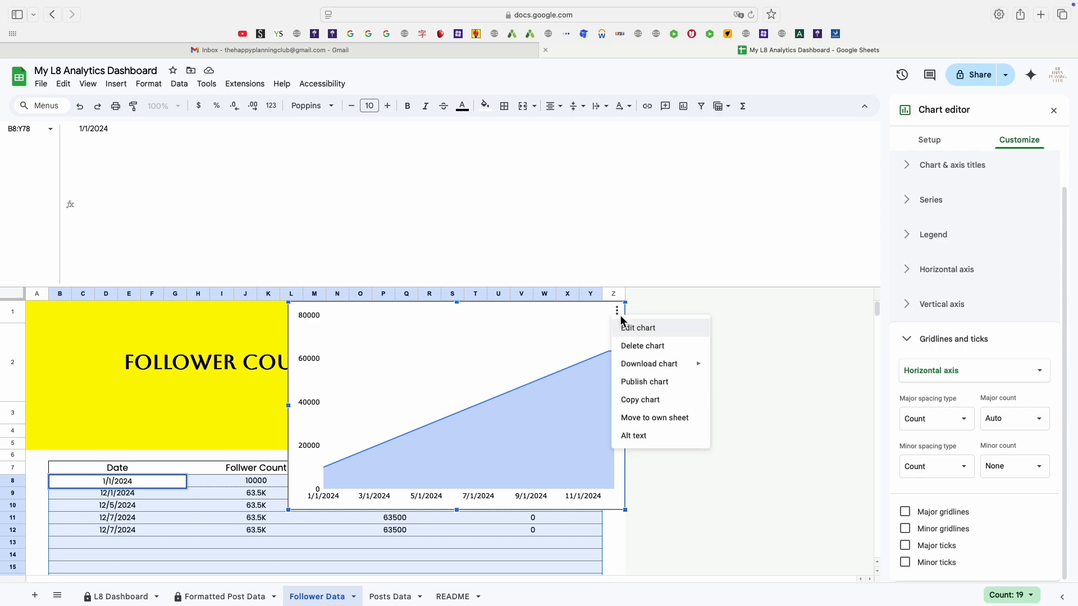
click(637, 405)
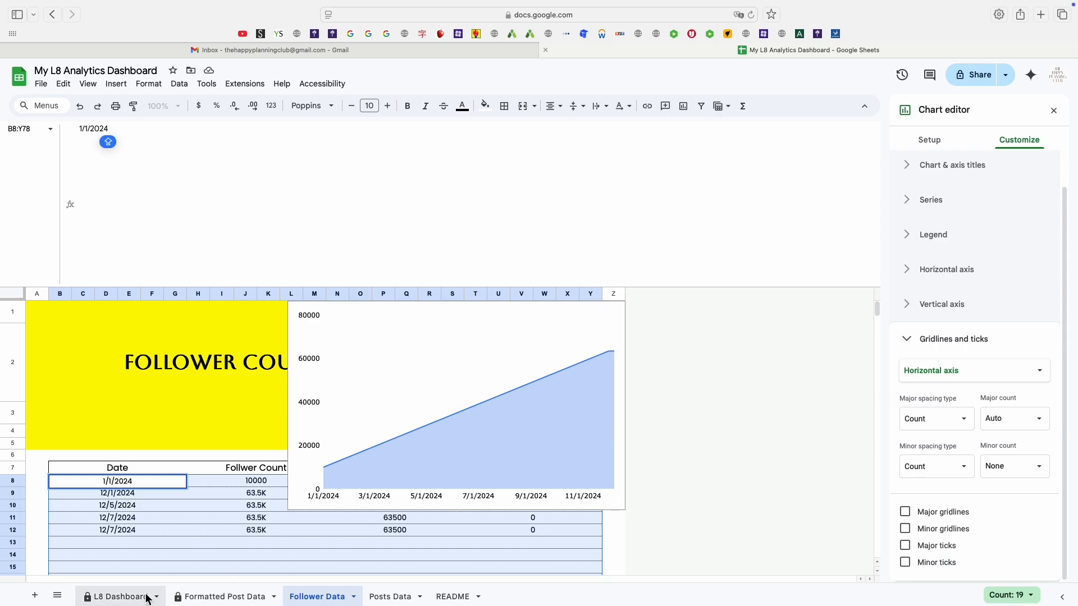
click(135, 596)
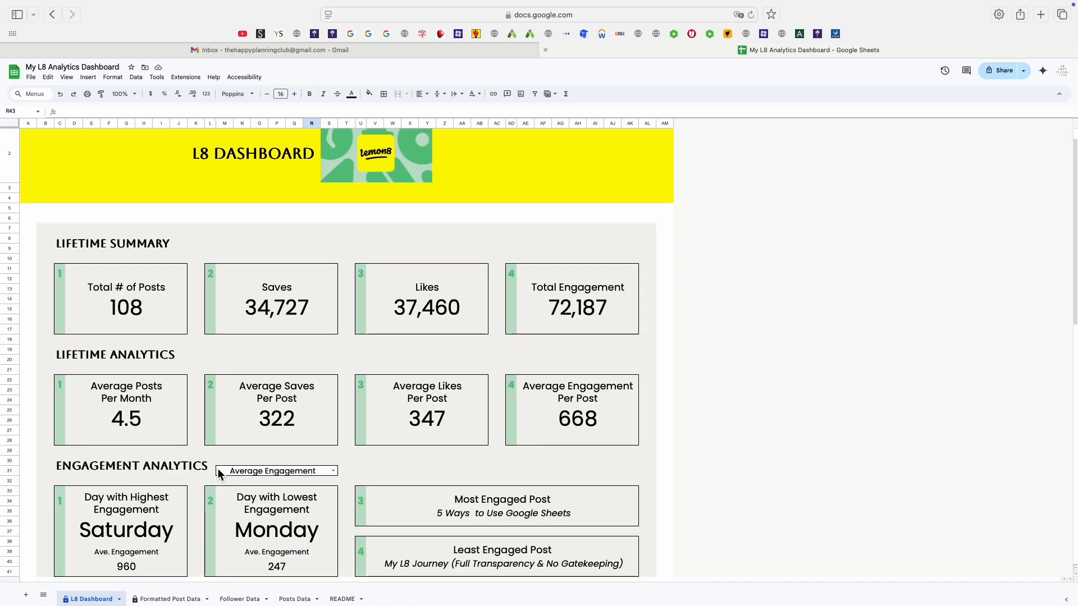
key(super+v)
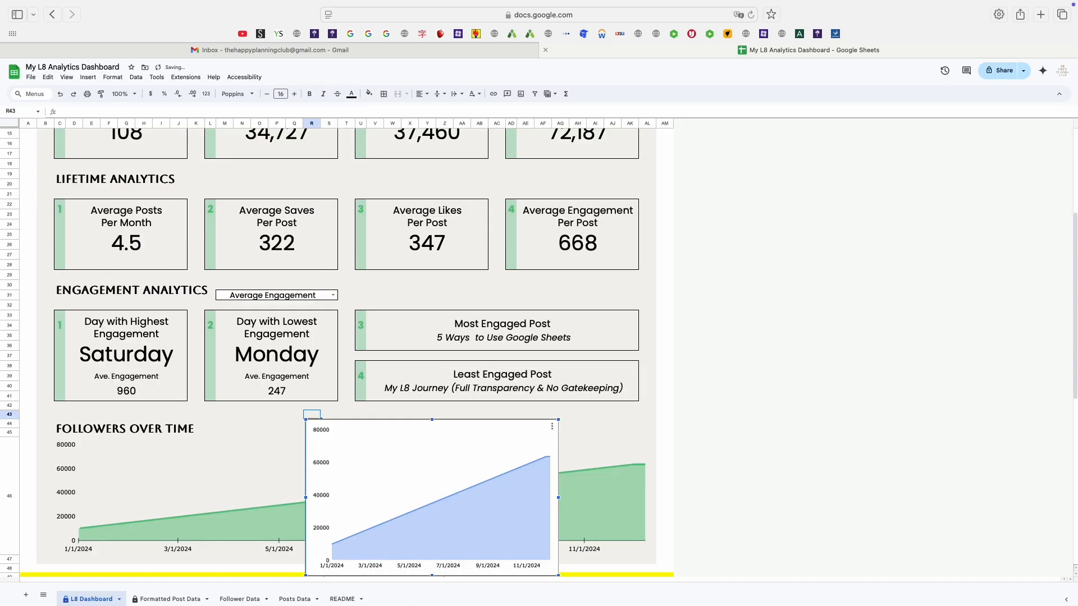
Examine the chart style settings of the existing Followers Over Time chart in the chart editor.
click(209, 440)
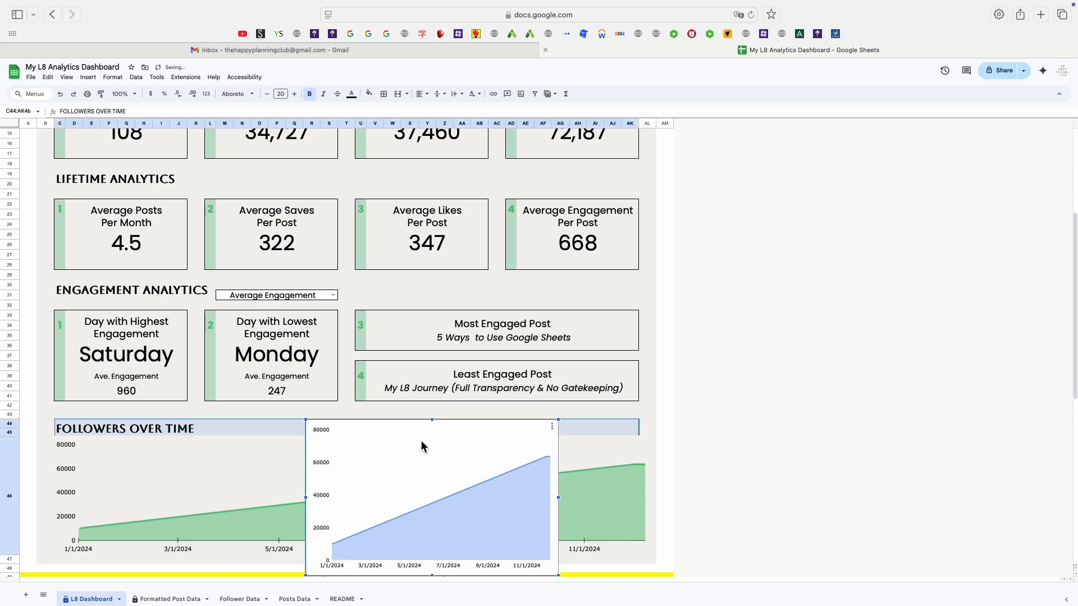
click(553, 427)
click(568, 440)
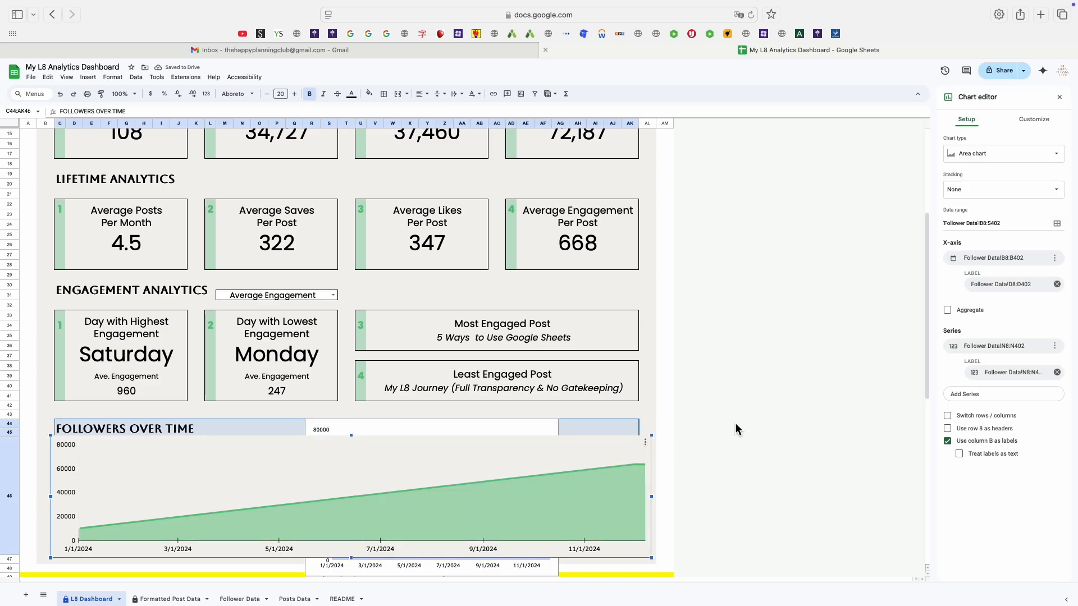
click(1035, 122)
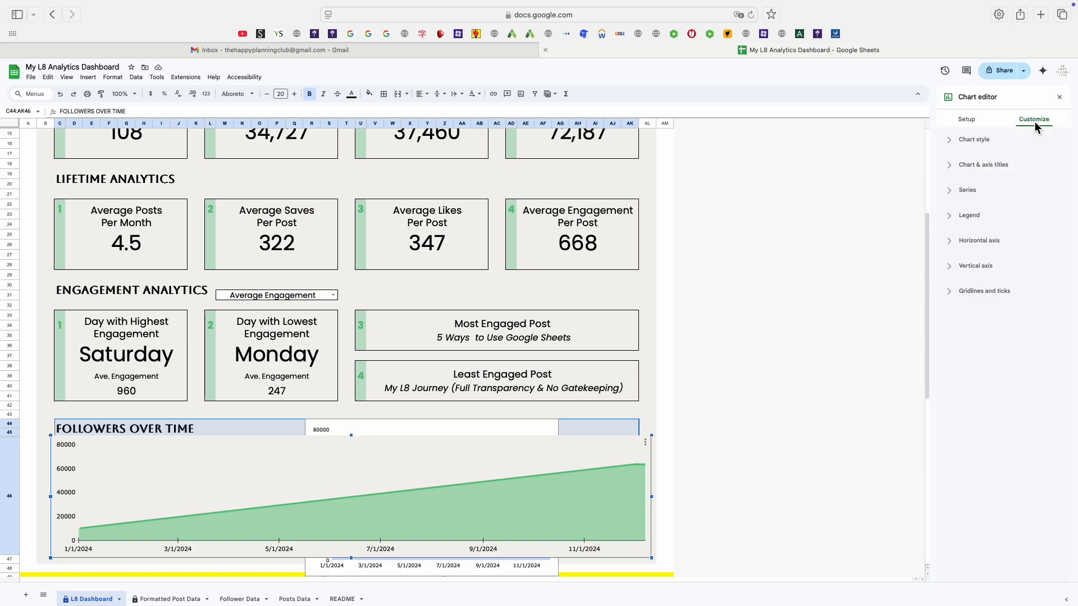
click(952, 165)
click(950, 140)
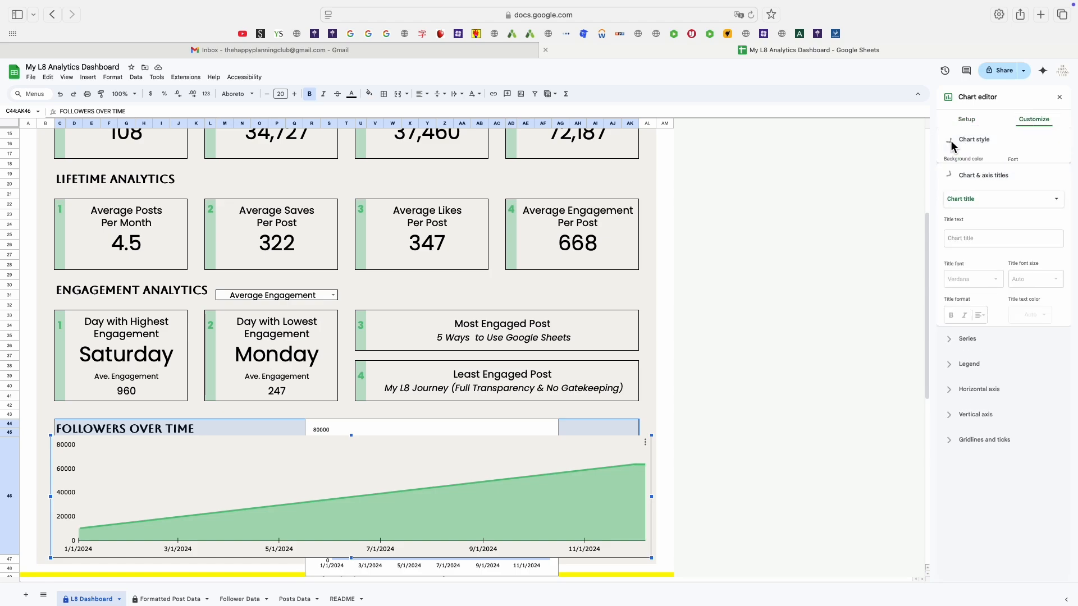
click(965, 175)
click(964, 174)
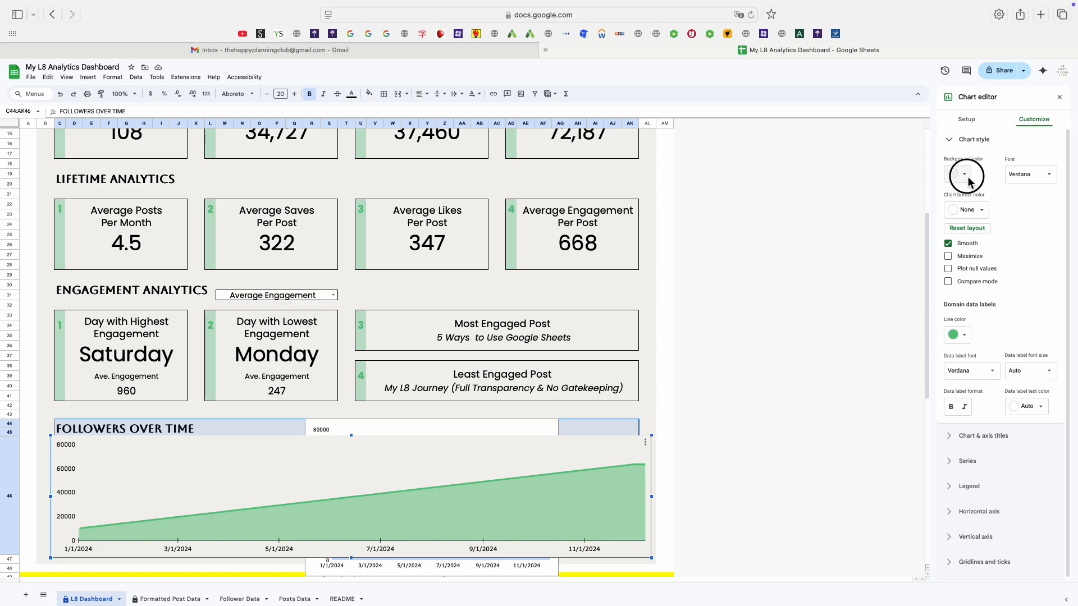
click(965, 175)
click(963, 321)
click(981, 214)
click(974, 232)
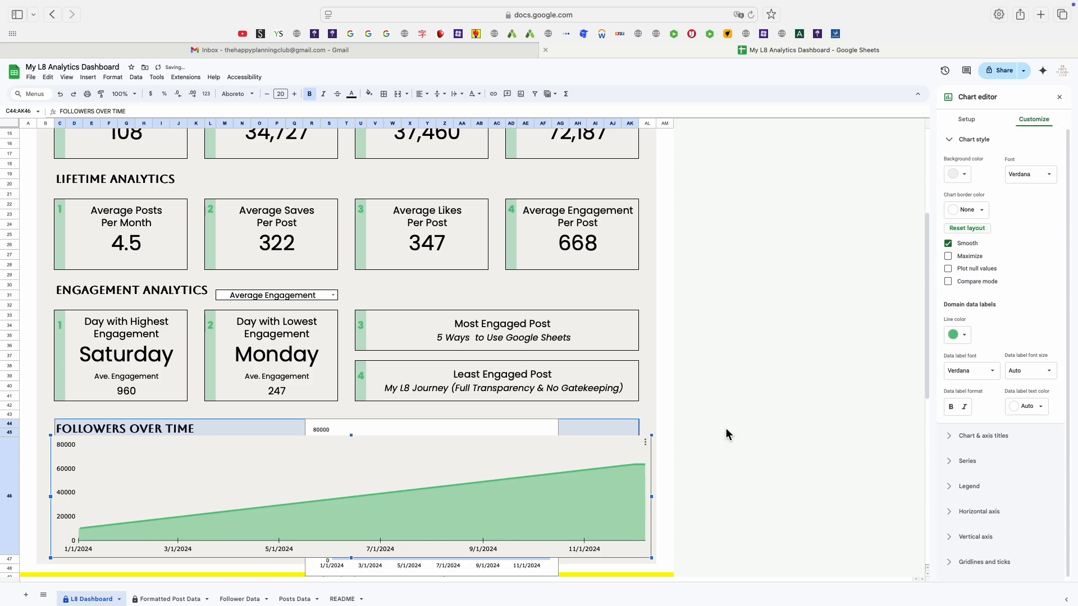
click(529, 416)
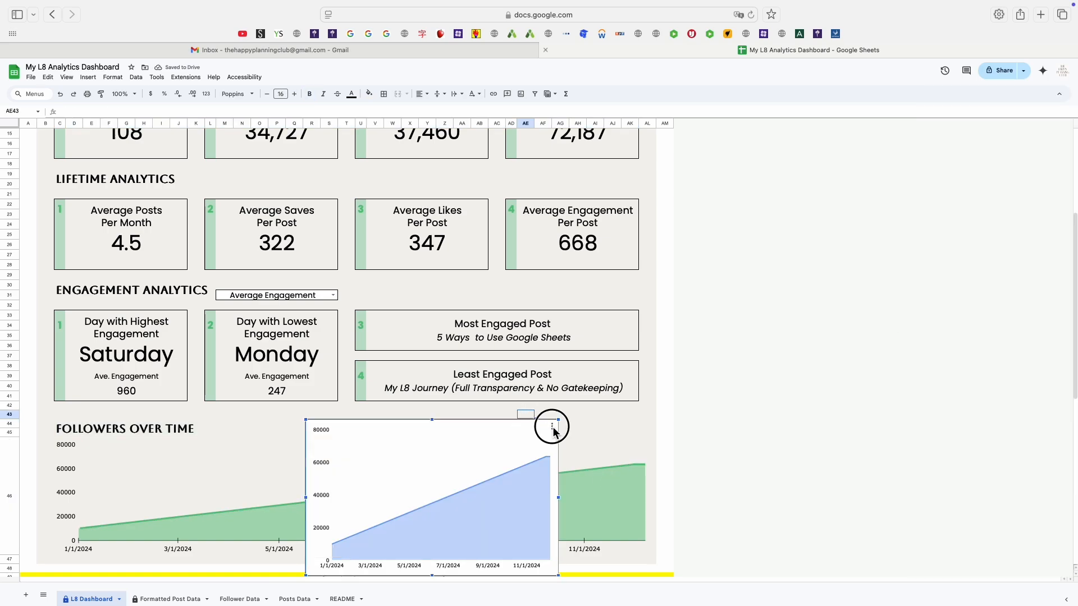
Set the pasted chart's background color to the custom light beige swatch.
click(553, 427)
click(568, 441)
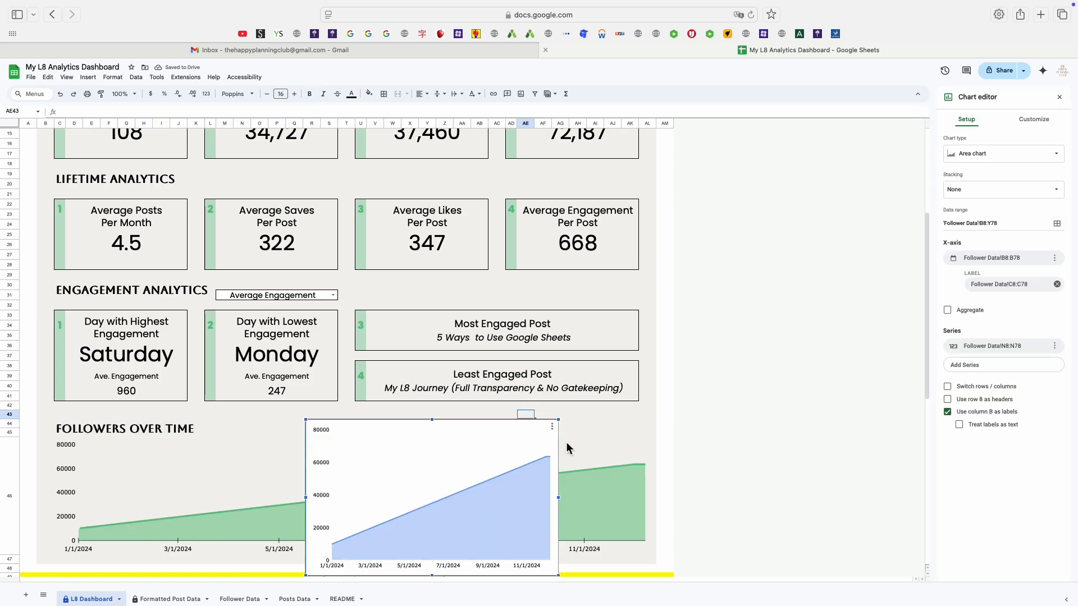
click(1034, 120)
click(975, 143)
click(960, 174)
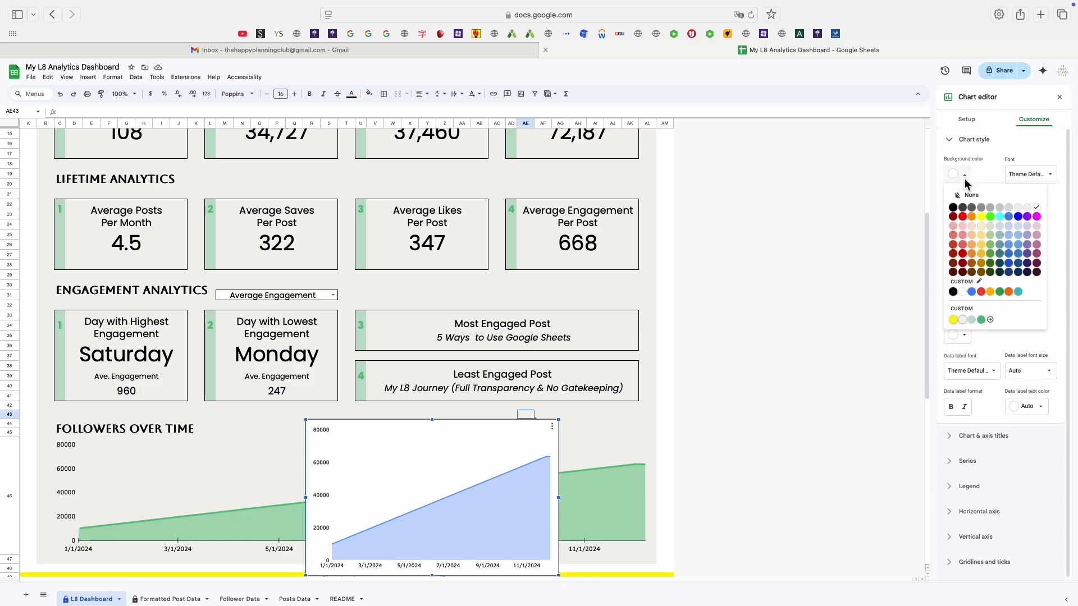
click(967, 328)
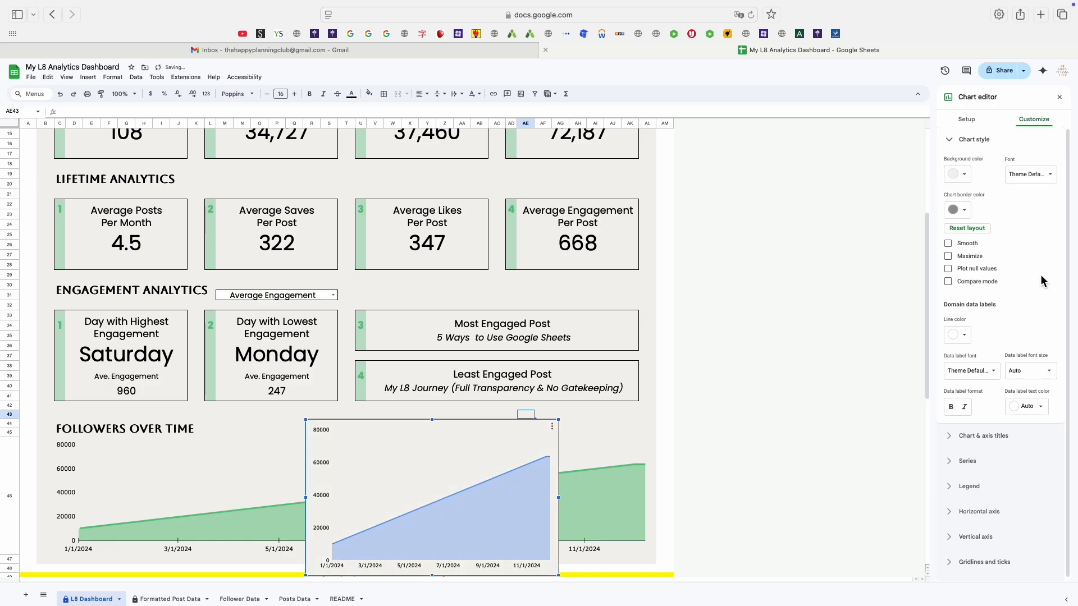
Set the chart series line color to the custom green swatch.
scroll(479, 470, up, 4)
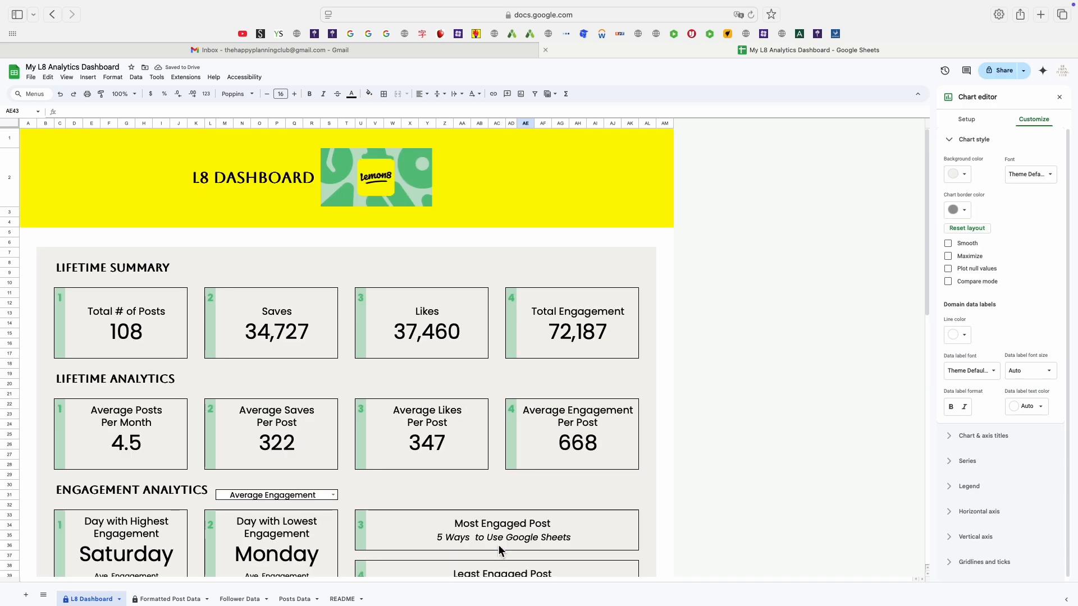
scroll(515, 499, down, 6)
click(509, 412)
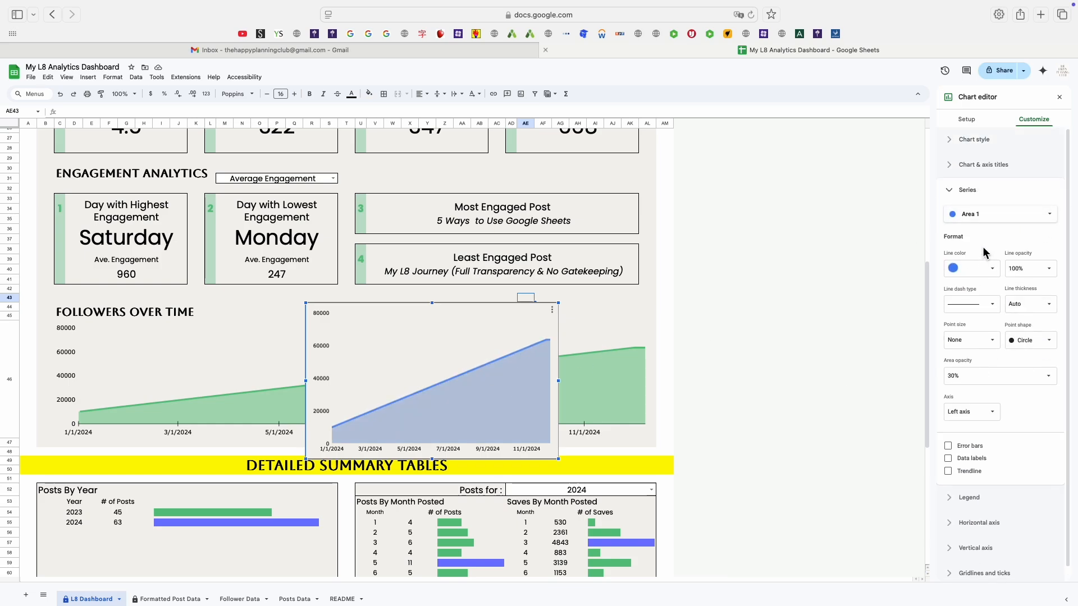
click(970, 269)
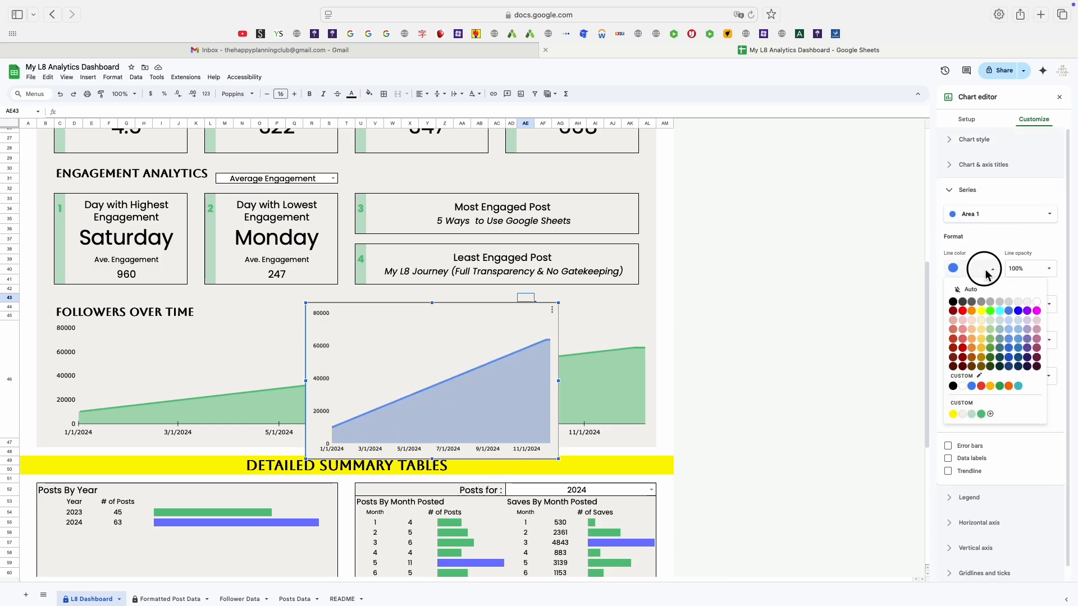
click(971, 415)
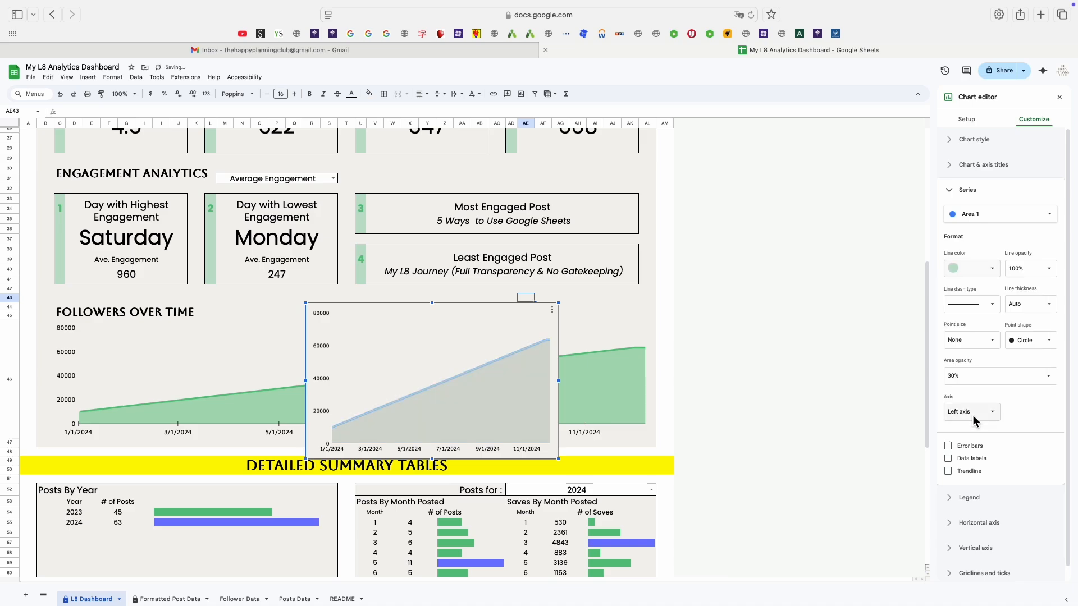
click(993, 271)
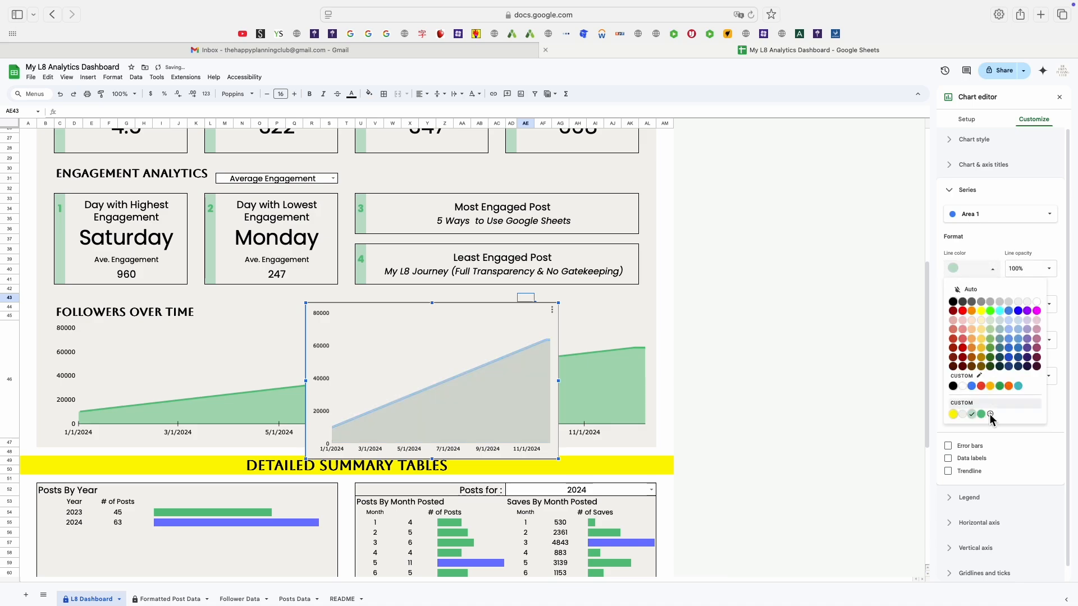
click(984, 416)
click(1024, 215)
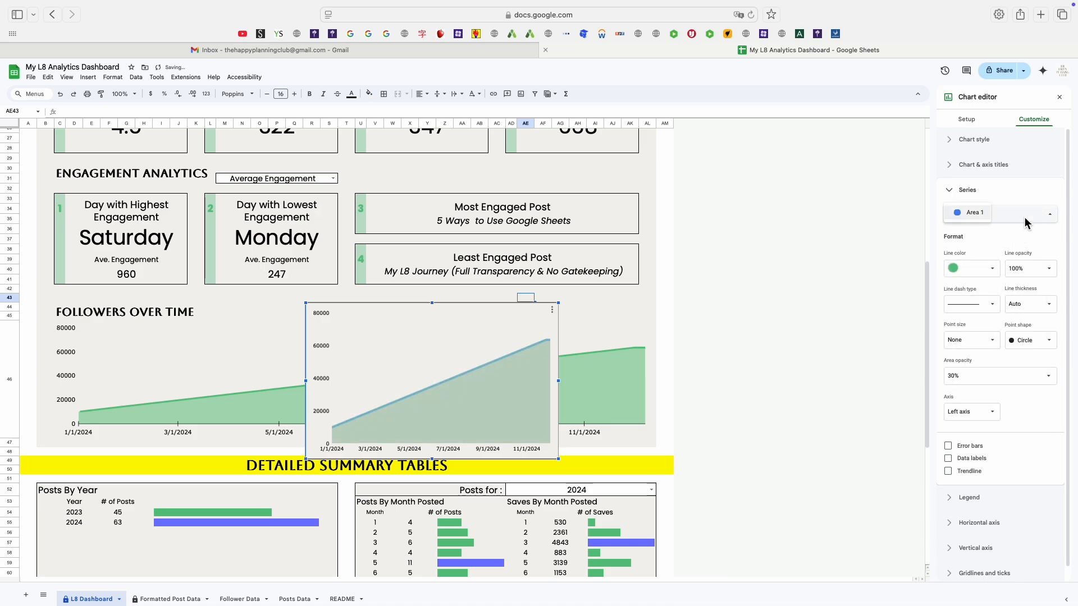
click(987, 213)
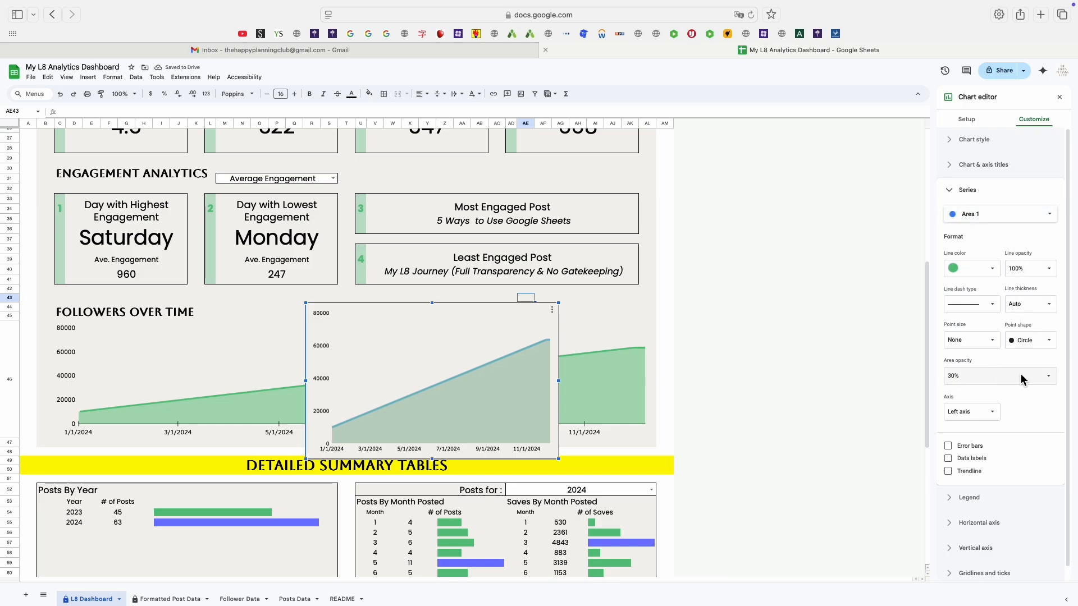
Resize and reposition the new chart to fill the Followers Over Time area over the original chart.
click(537, 377)
drag(560, 381, 642, 375)
drag(306, 382, 63, 364)
drag(360, 303, 354, 339)
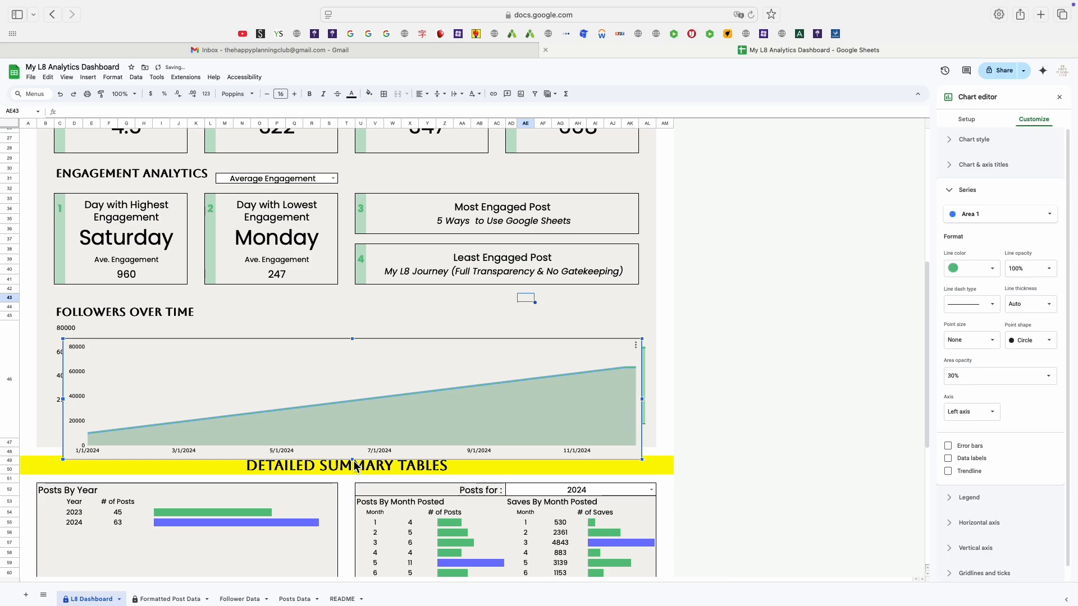
drag(362, 462, 362, 441)
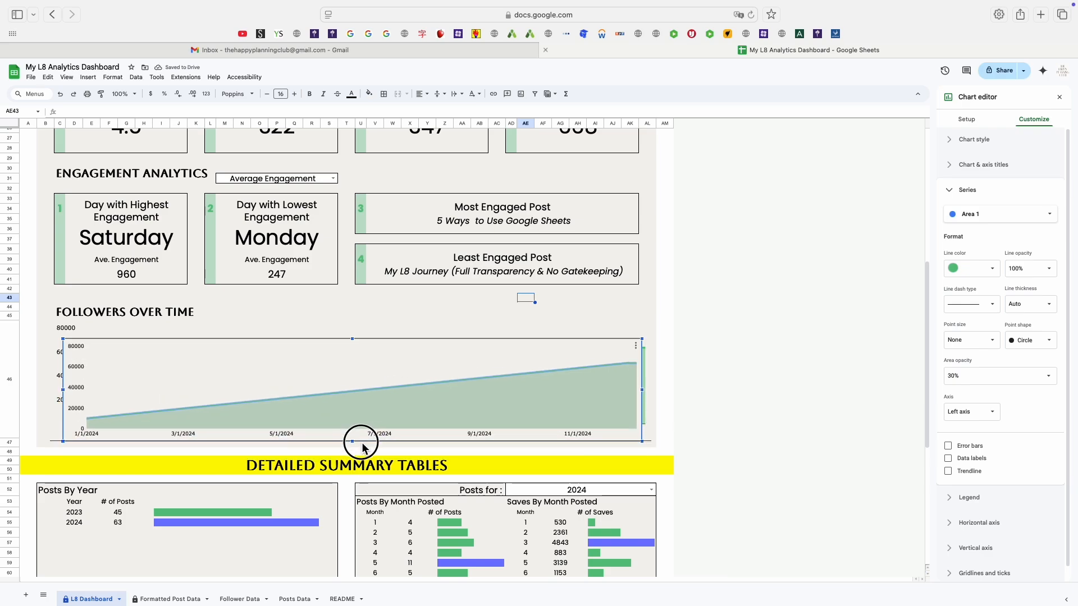
Scroll through the dashboard to review the charts and detailed summary tables.
click(67, 393)
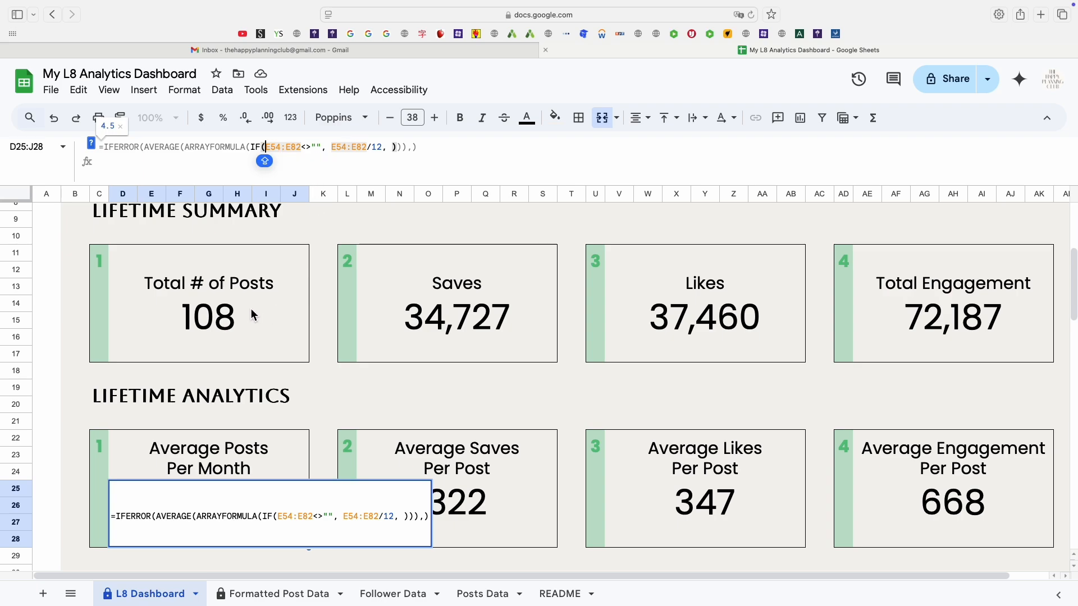
scroll(286, 424, down, 15)
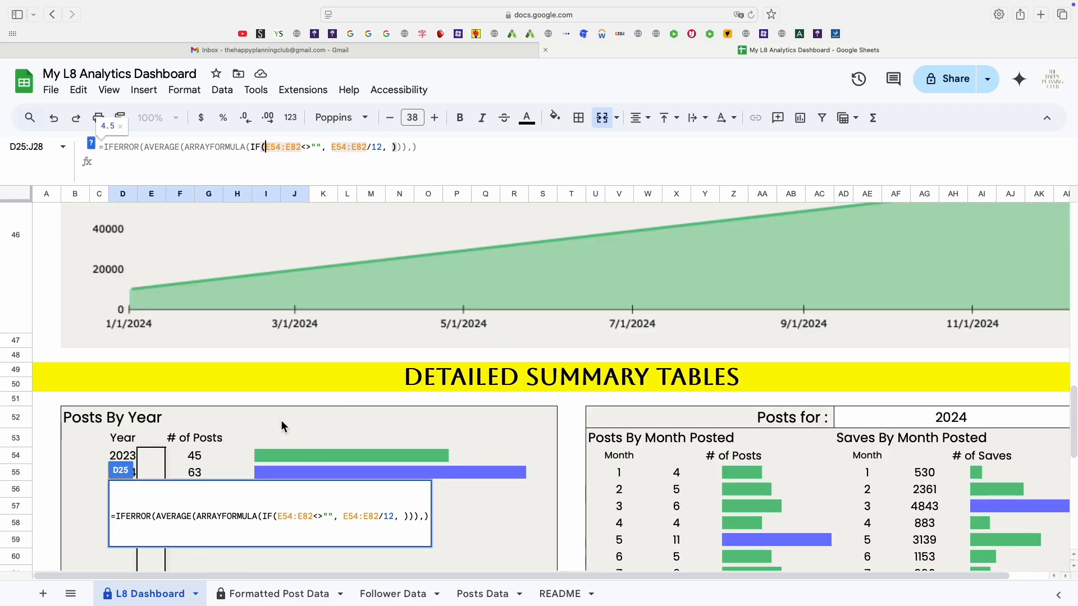
scroll(280, 426, down, 3)
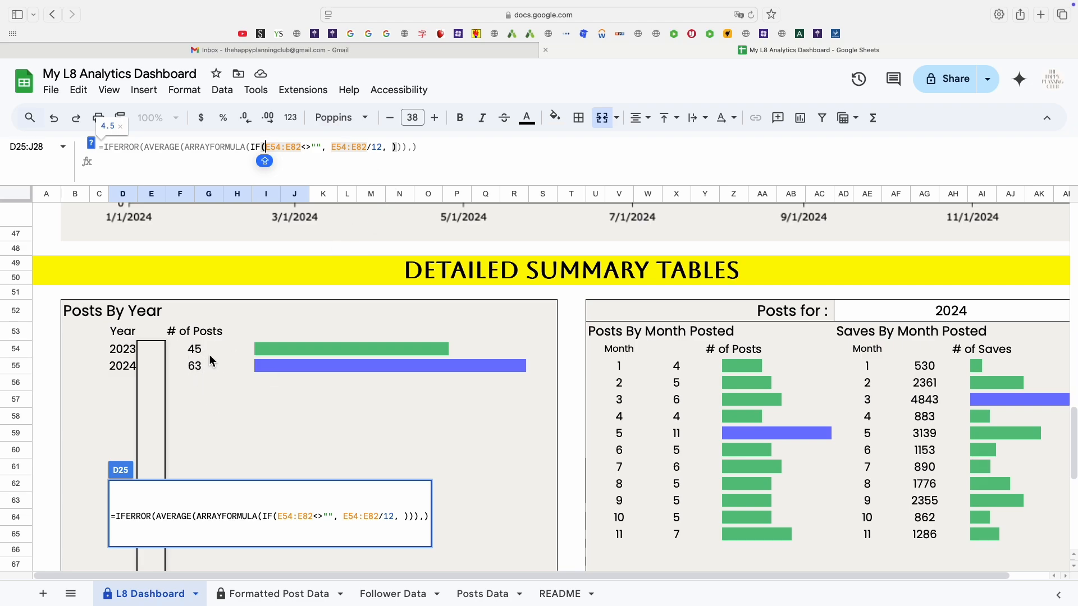
scroll(209, 361, down, 5)
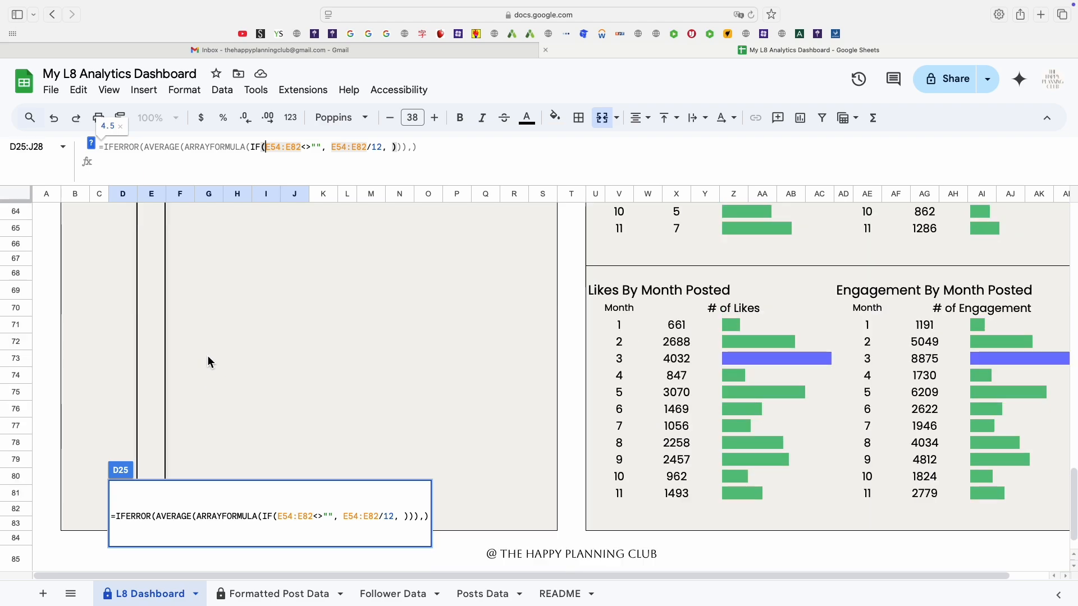
scroll(210, 392, up, 1)
scroll(212, 424, down, 3)
scroll(213, 422, up, 5)
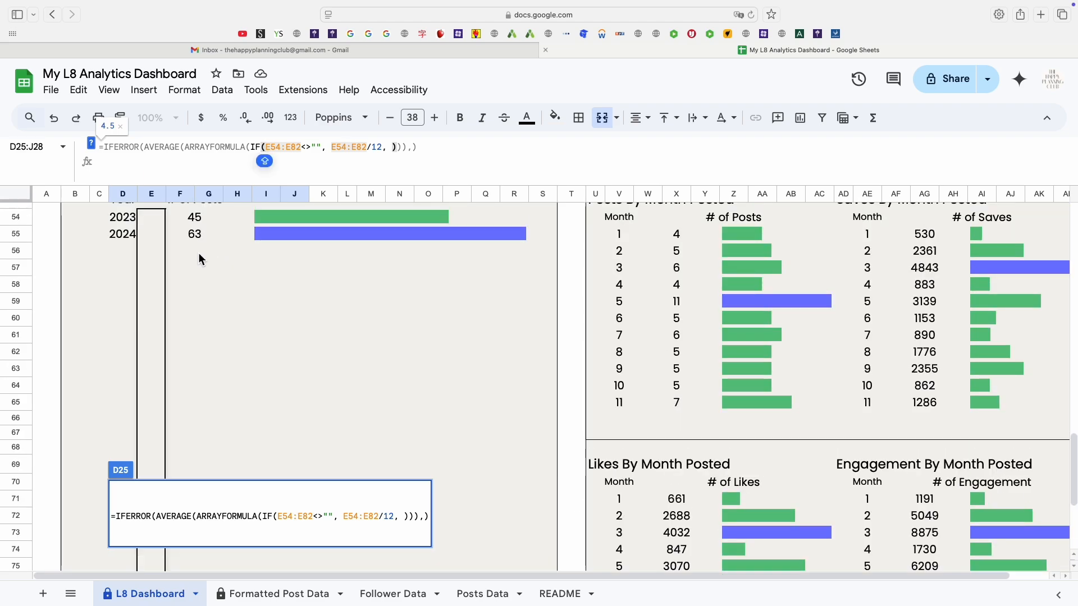
scroll(236, 242, up, 1)
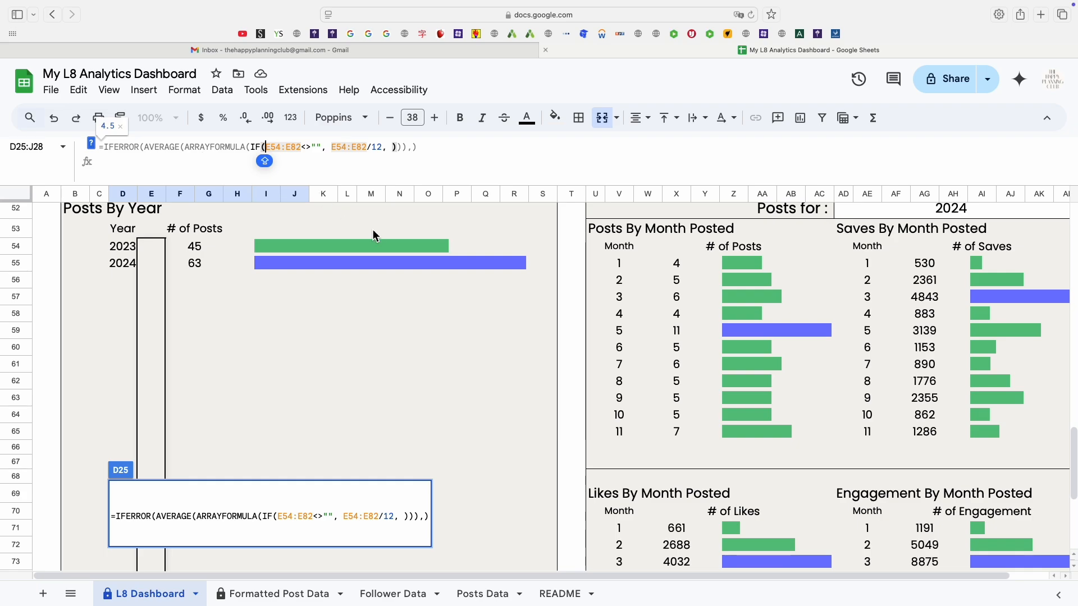
scroll(319, 247, down, 5)
scroll(294, 256, up, 10)
scroll(243, 308, down, 5)
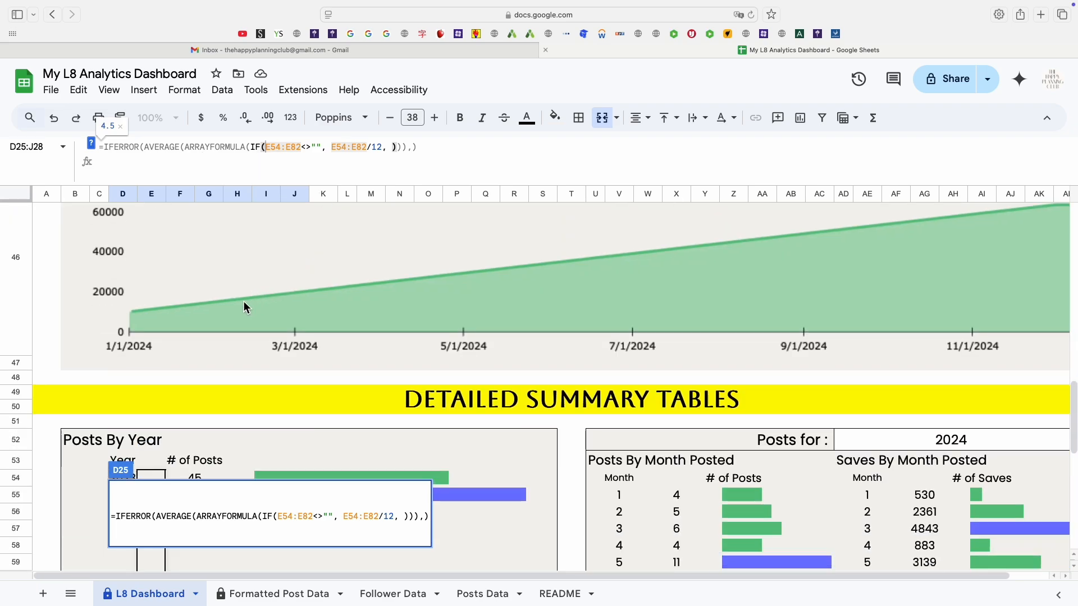
scroll(244, 306, up, 4)
scroll(242, 300, up, 4)
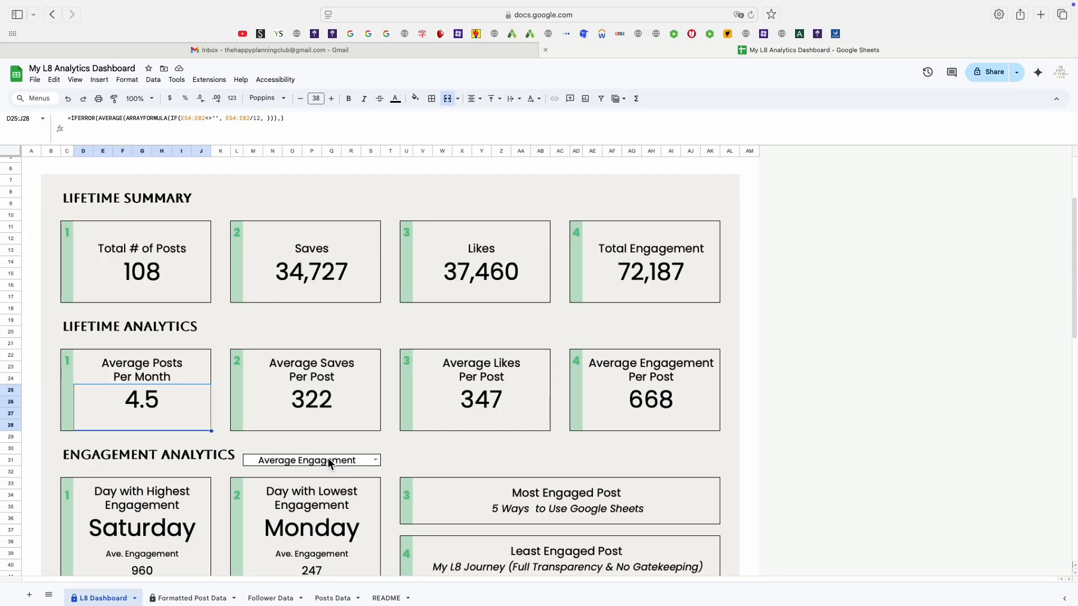
Inspect the formulas behind the Lifetime Analytics average cells.
click(339, 414)
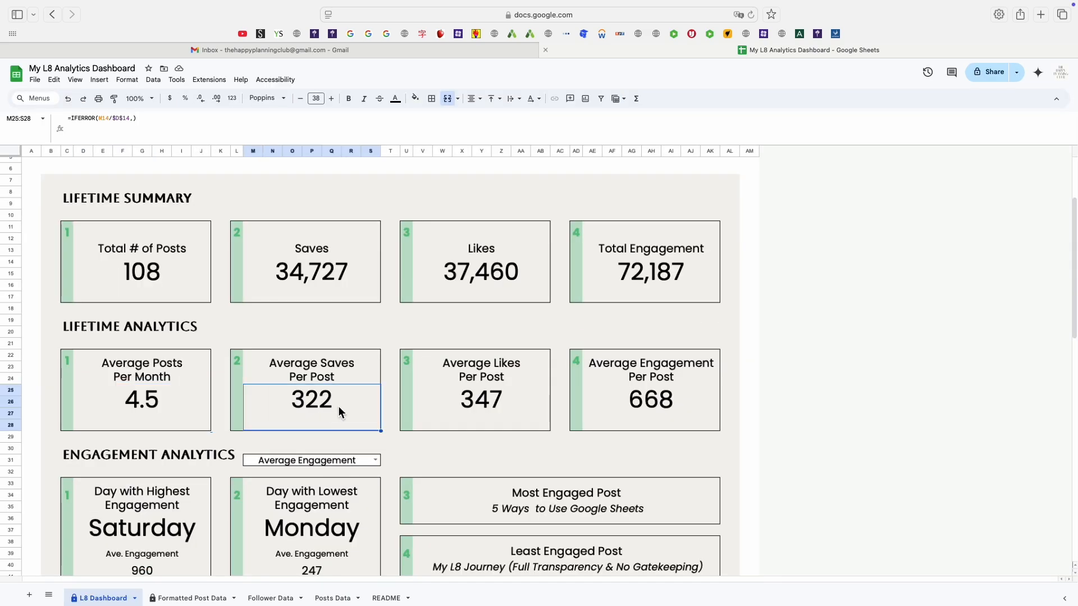
click(529, 405)
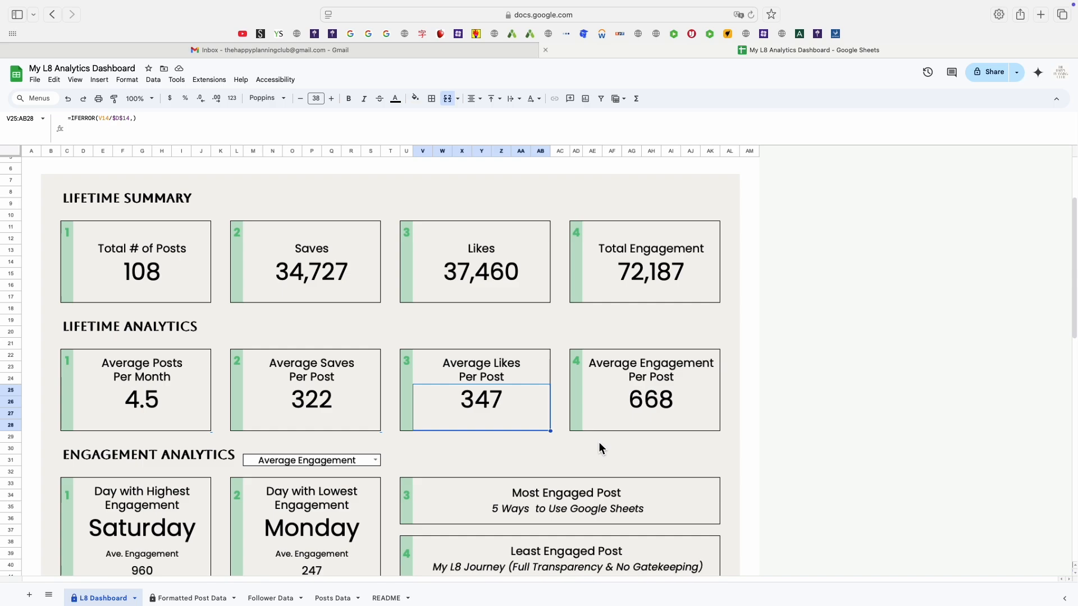
click(684, 399)
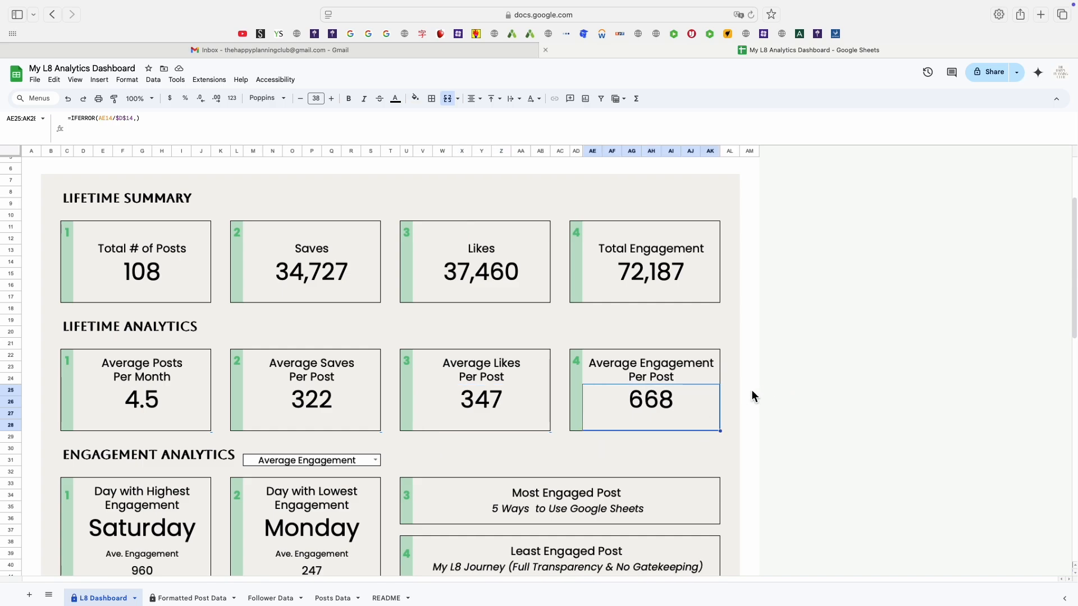
scroll(601, 367, down, 3)
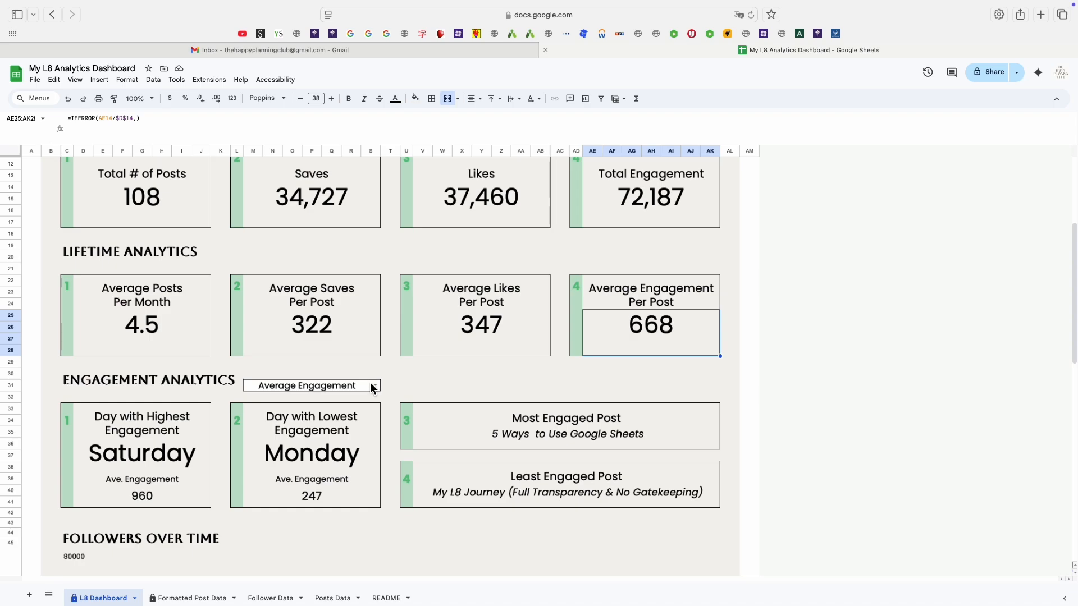
Switch the Engagement Analytics selector to Cumulative Engagement.
click(410, 385)
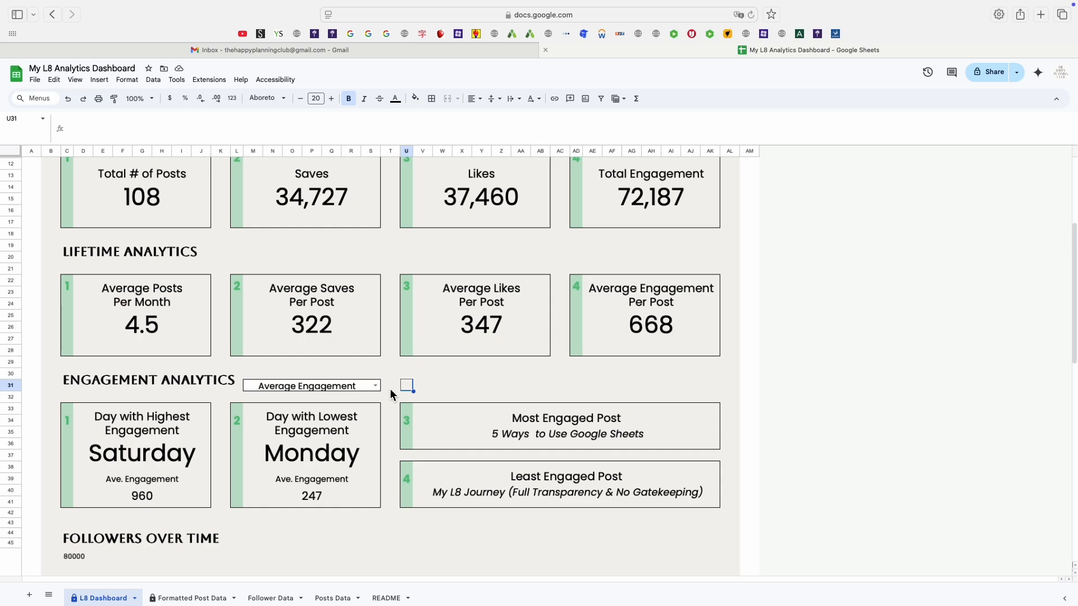
click(376, 386)
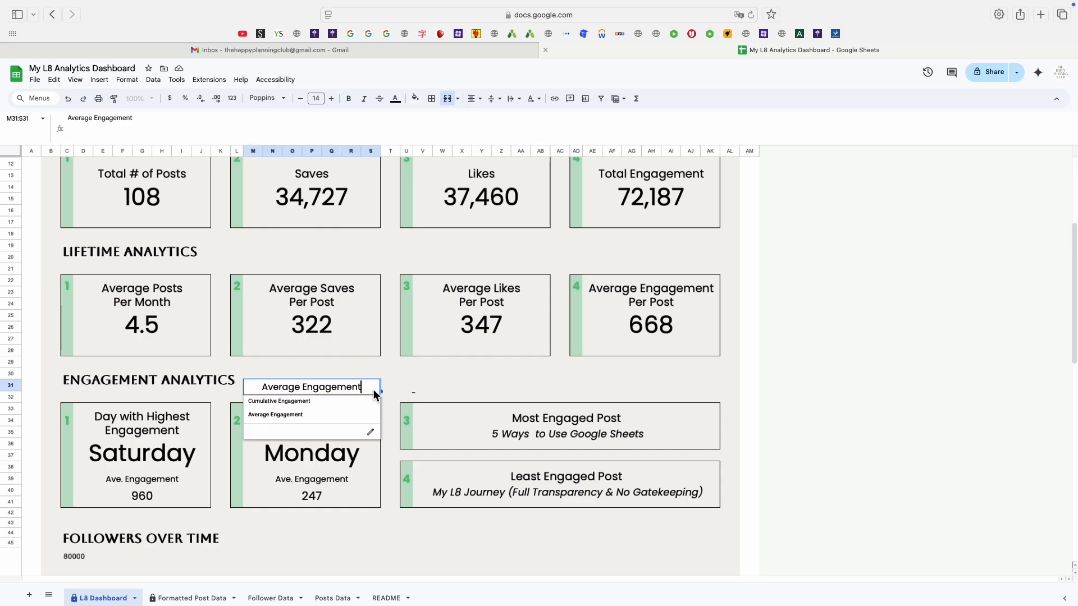
click(353, 401)
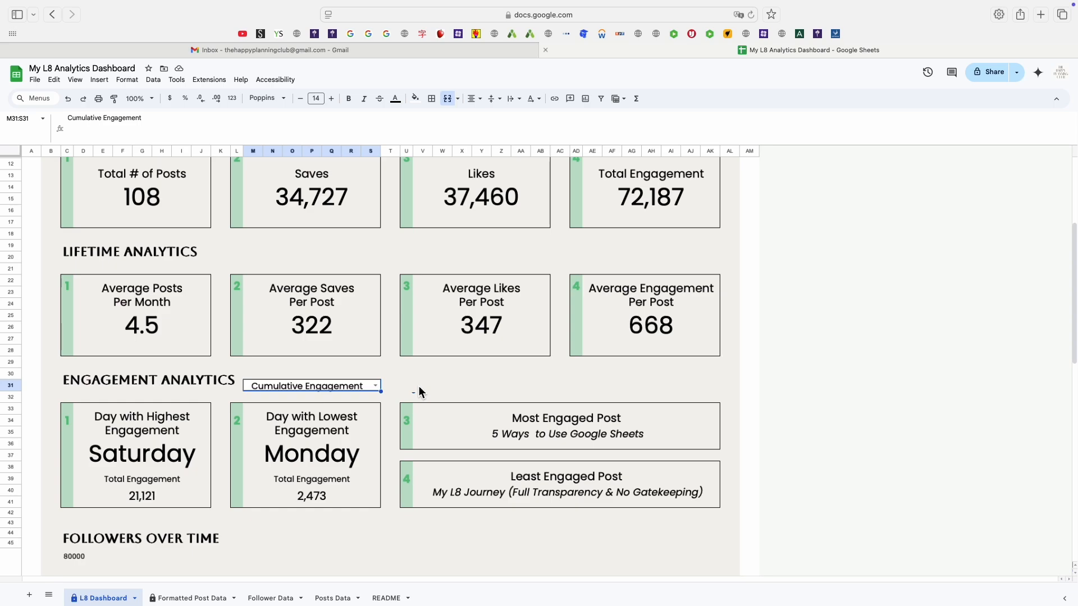
Inspect the formulas for the lowest engagement day and the most and least engaged posts.
click(345, 464)
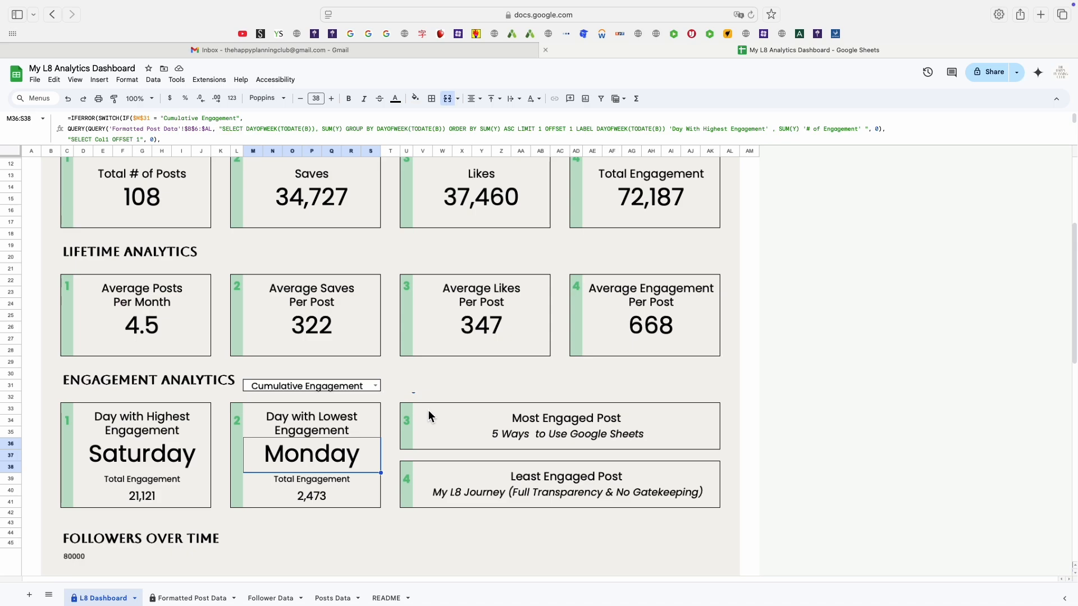
click(499, 432)
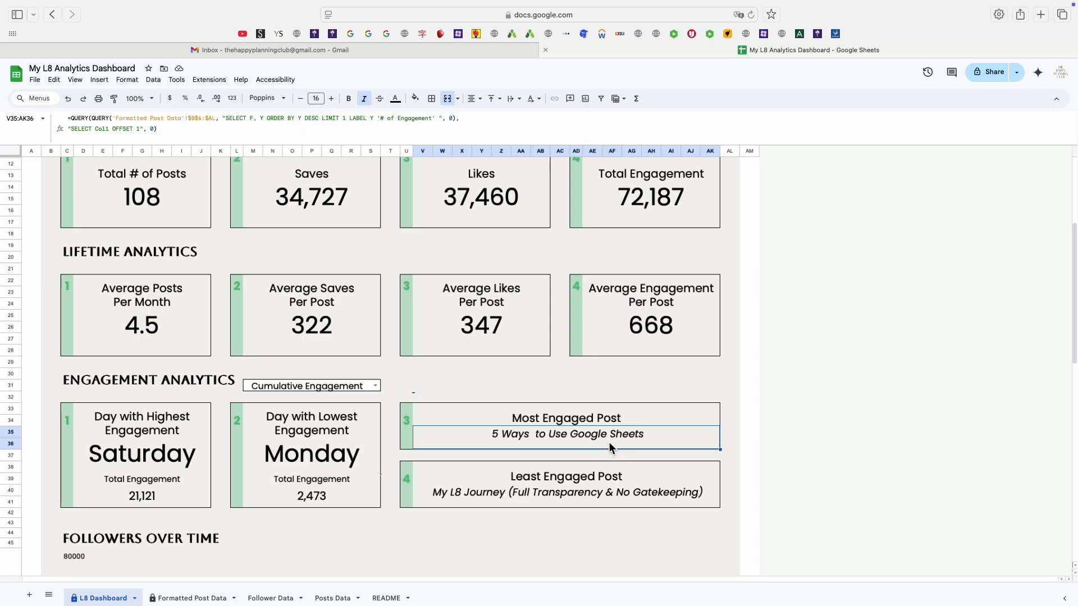
click(542, 498)
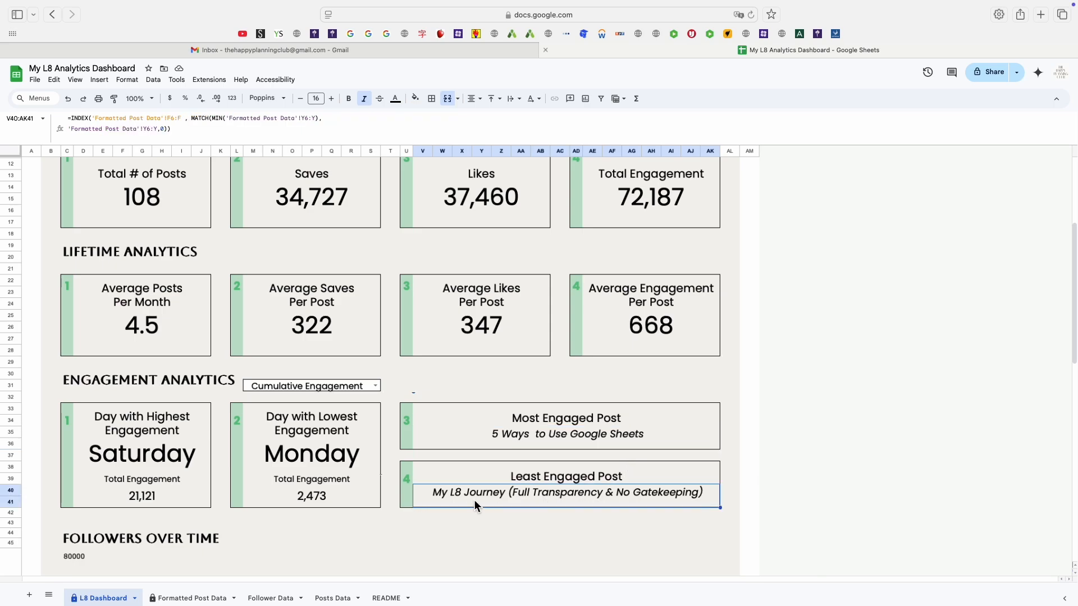
scroll(332, 533, down, 5)
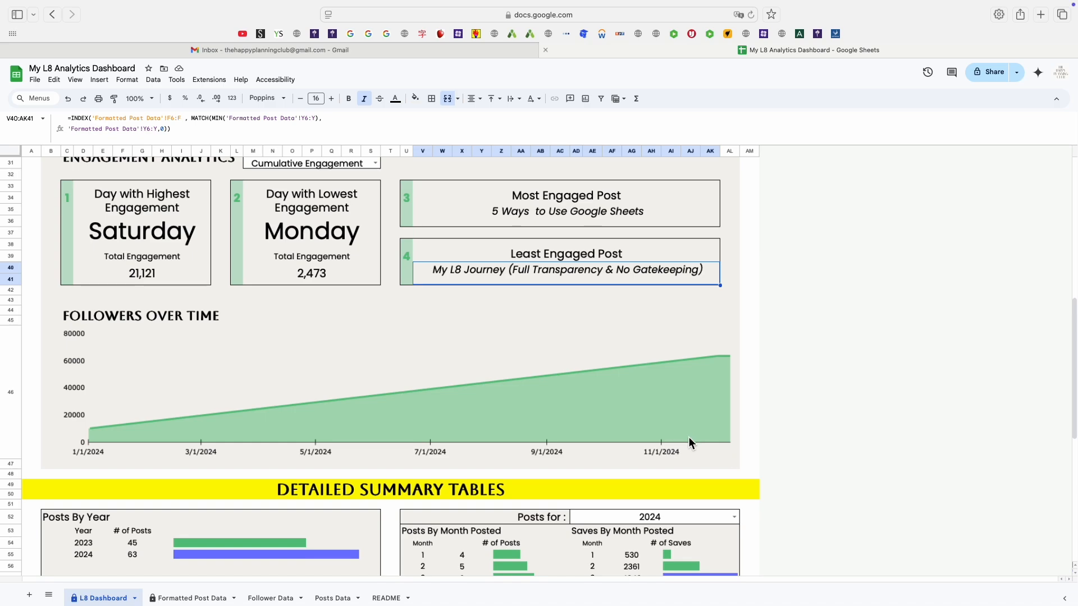
Browse the Posts Data and Follower Data sheets and return to the L8 Dashboard chart.
click(335, 598)
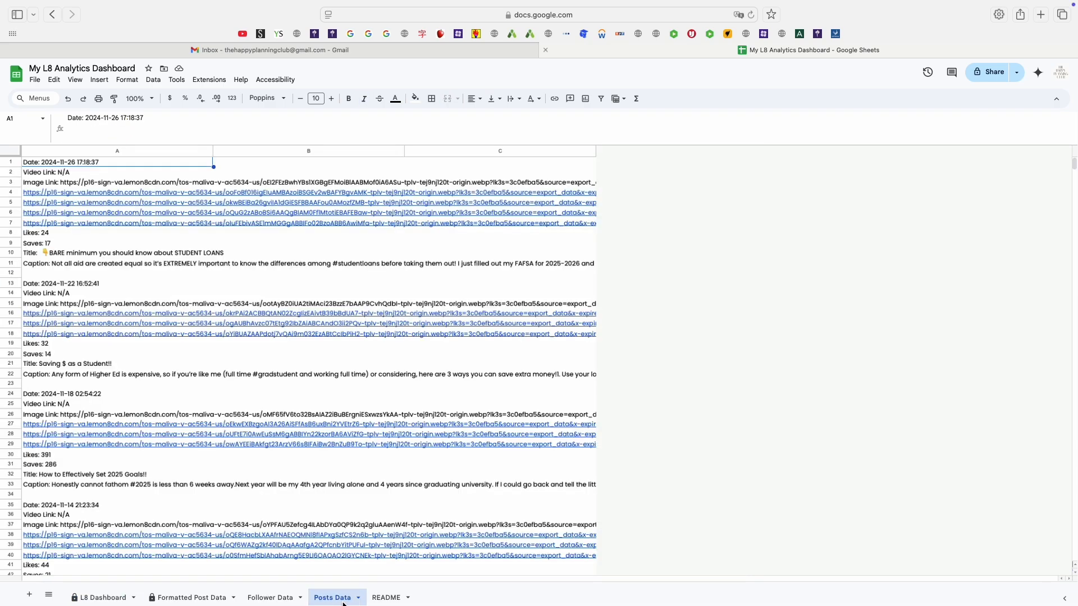
click(284, 598)
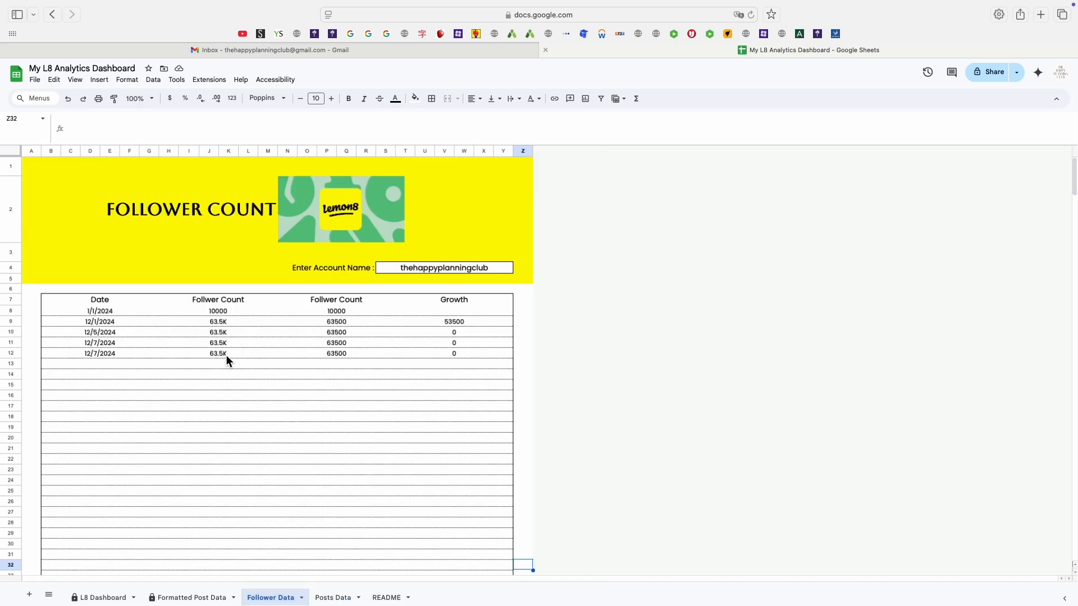
click(106, 598)
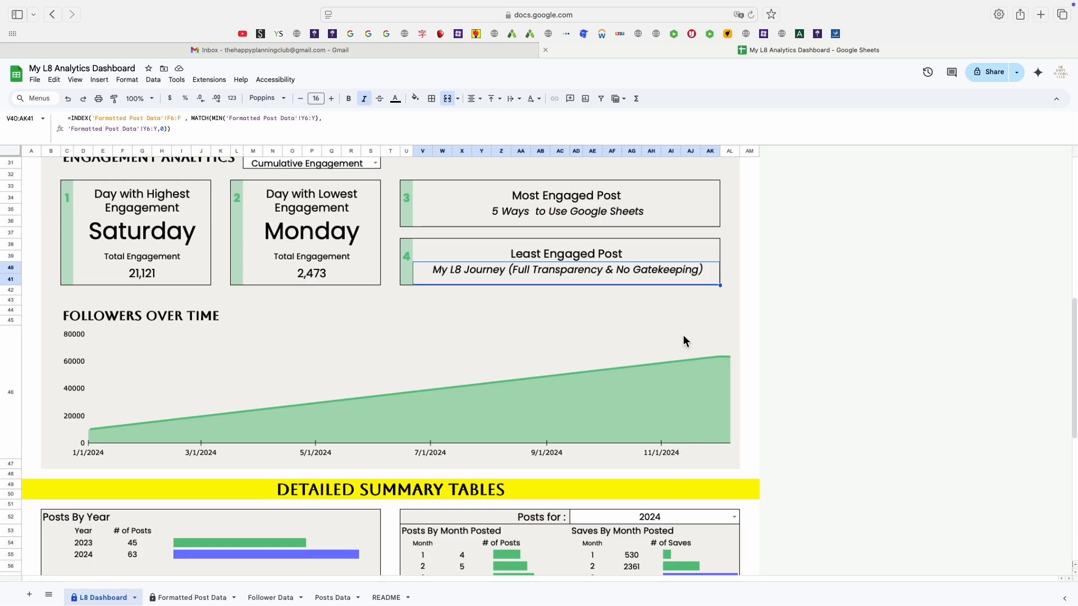
click(729, 279)
click(730, 291)
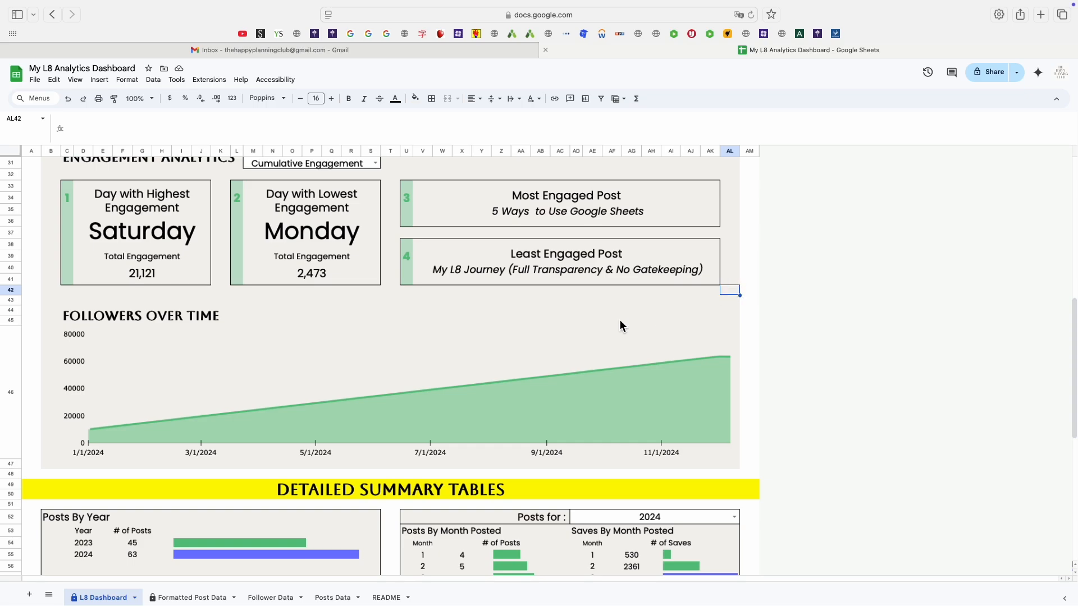
Examine the monthly post, save, like and engagement counts in the Detailed Summary Tables.
click(618, 317)
click(716, 299)
click(729, 291)
scroll(508, 435, down, 1)
scroll(507, 438, down, 4)
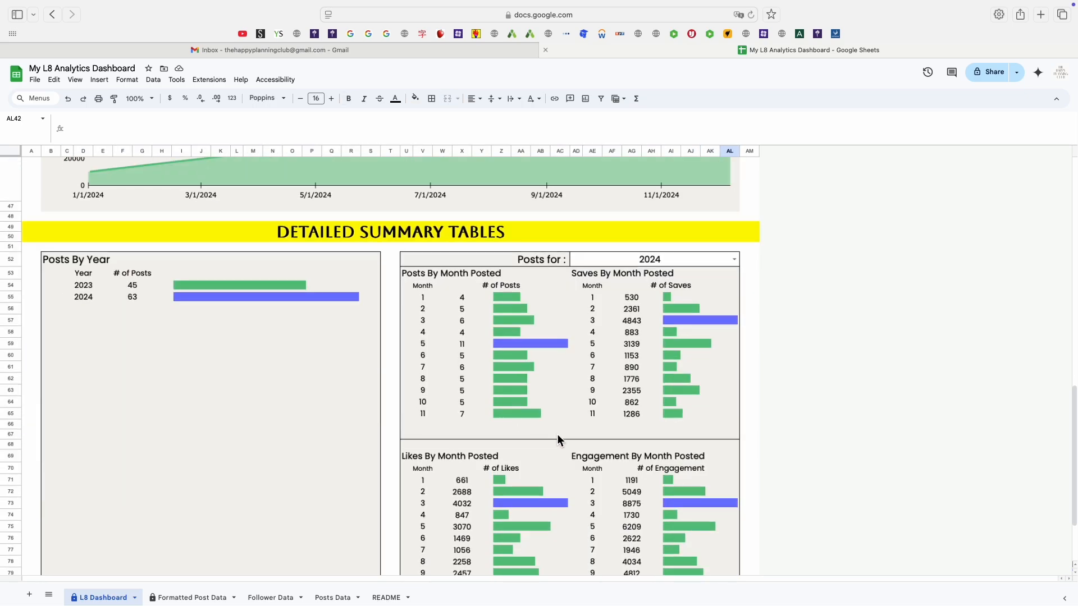
scroll(595, 440, down, 2)
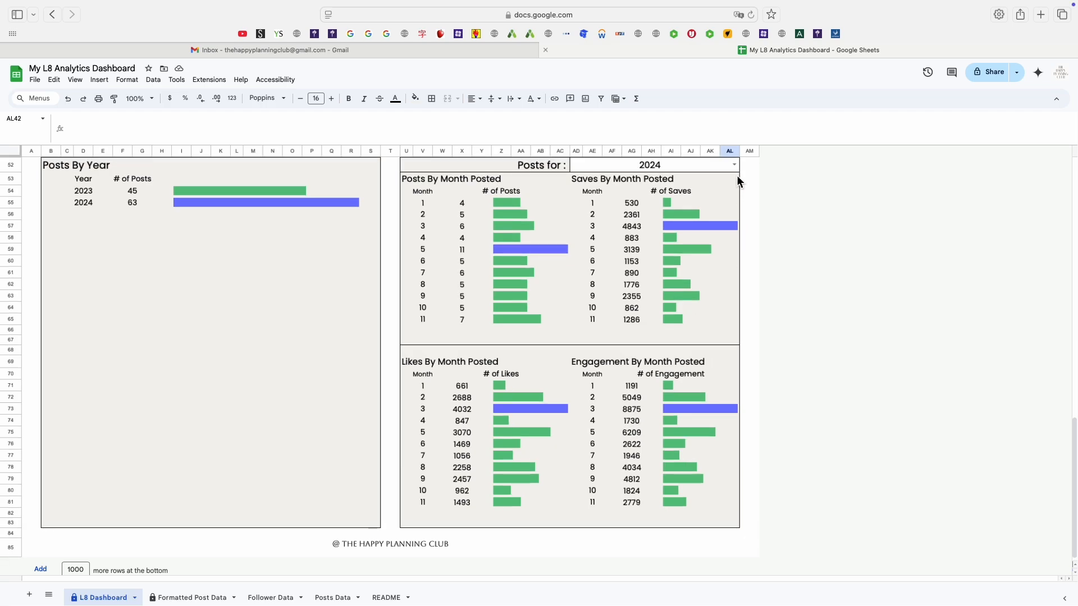
click(423, 252)
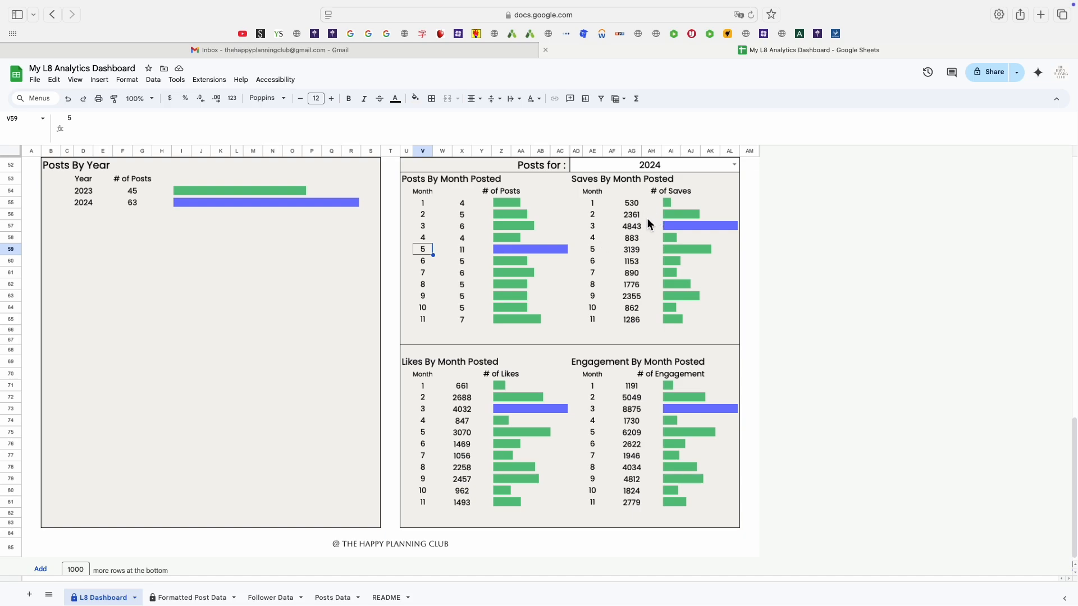
click(594, 233)
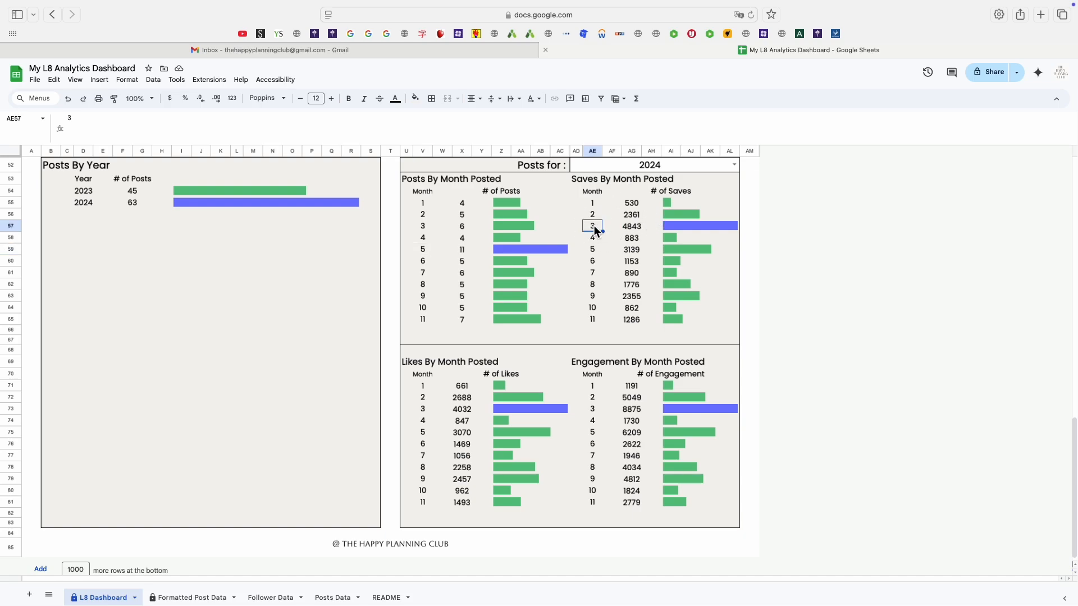
click(462, 230)
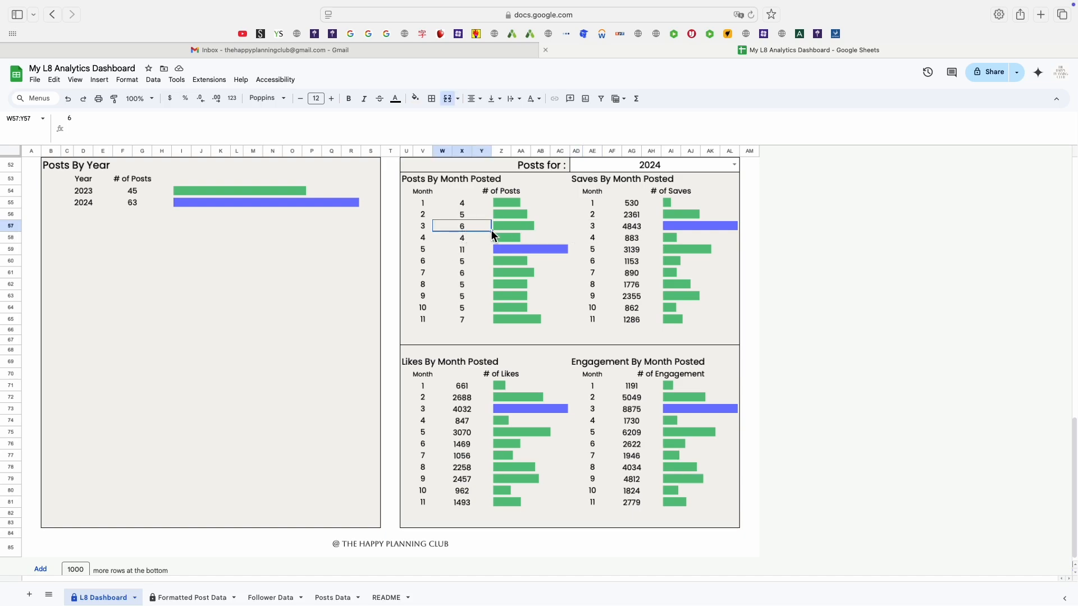
click(461, 412)
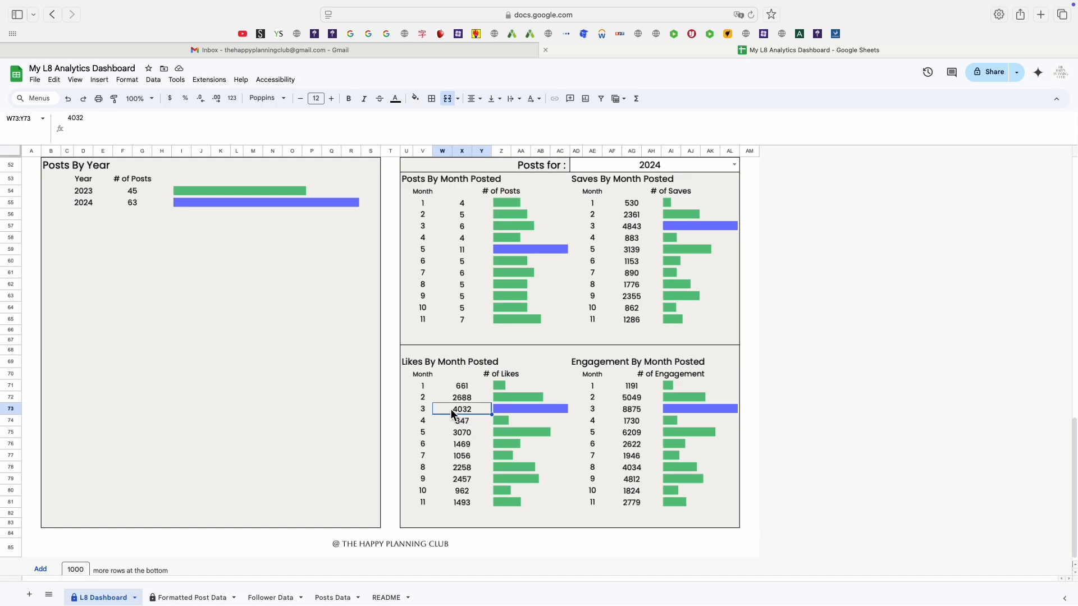
click(631, 415)
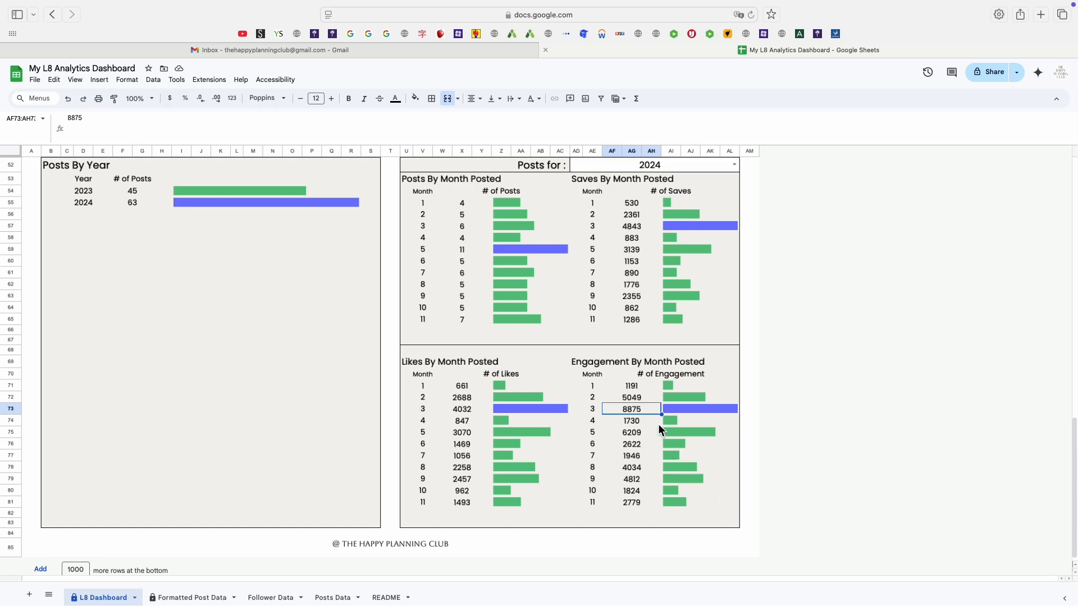
Inspect the Posts By Year counts and review the dashboard's summary and engagement cards.
scroll(323, 241, up, 2)
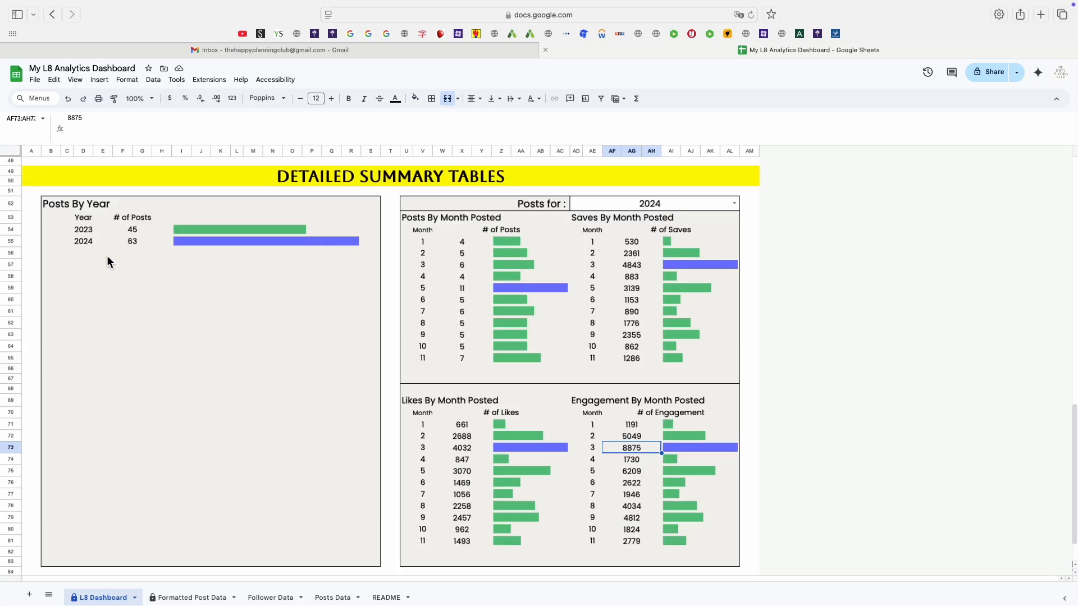
click(103, 229)
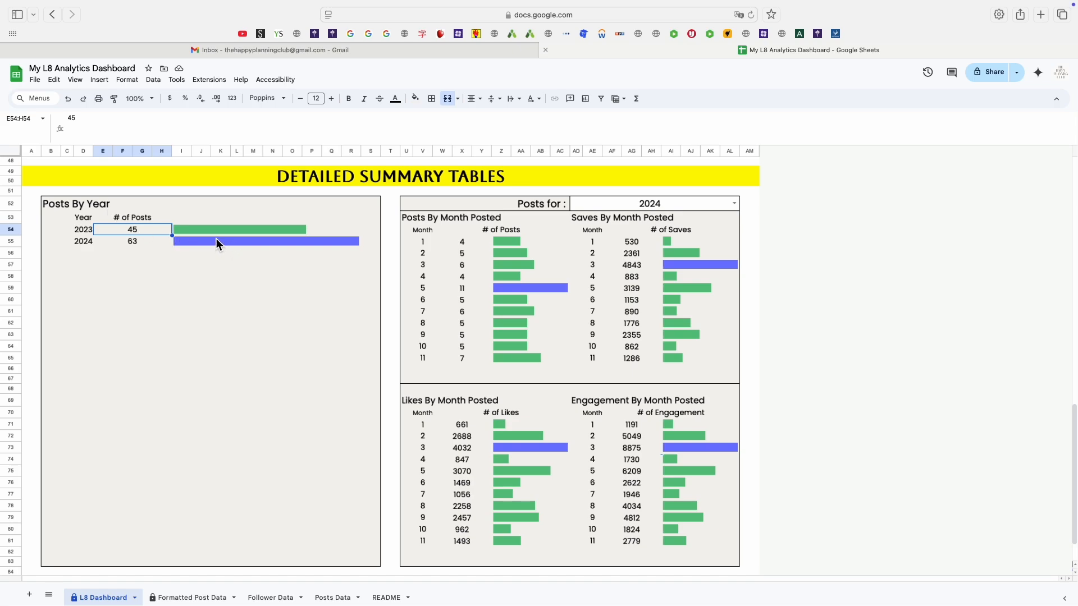
click(138, 246)
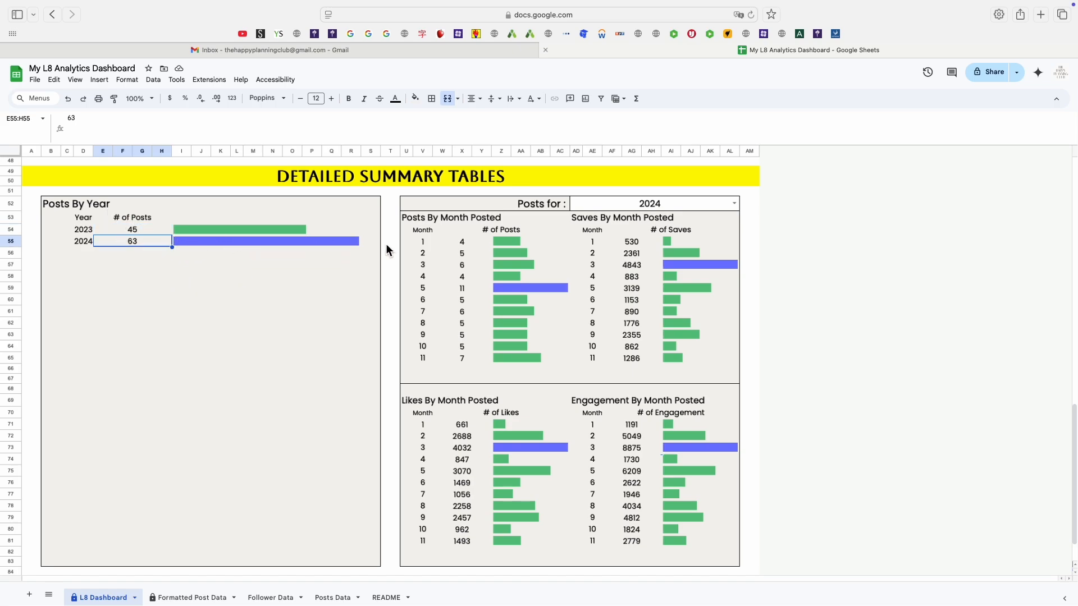
scroll(429, 414, down, 2)
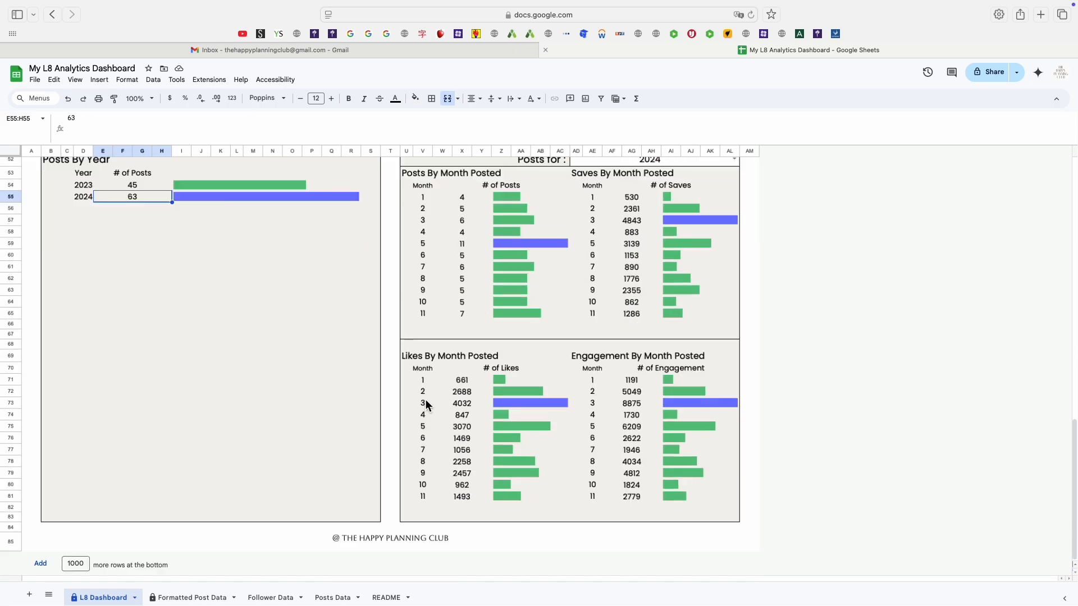
scroll(425, 403, up, 15)
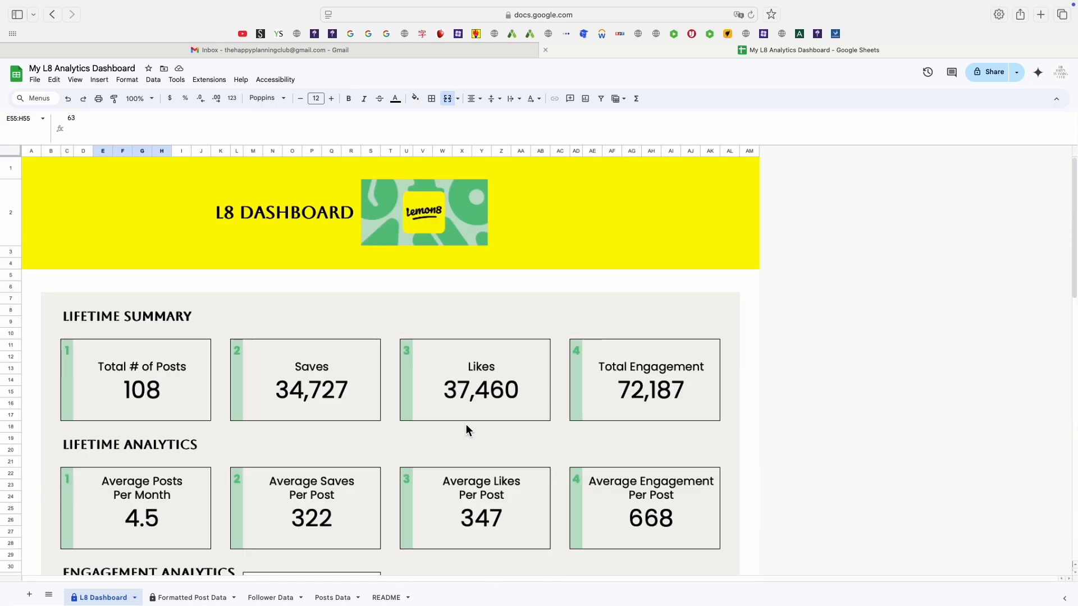
scroll(466, 430, down, 5)
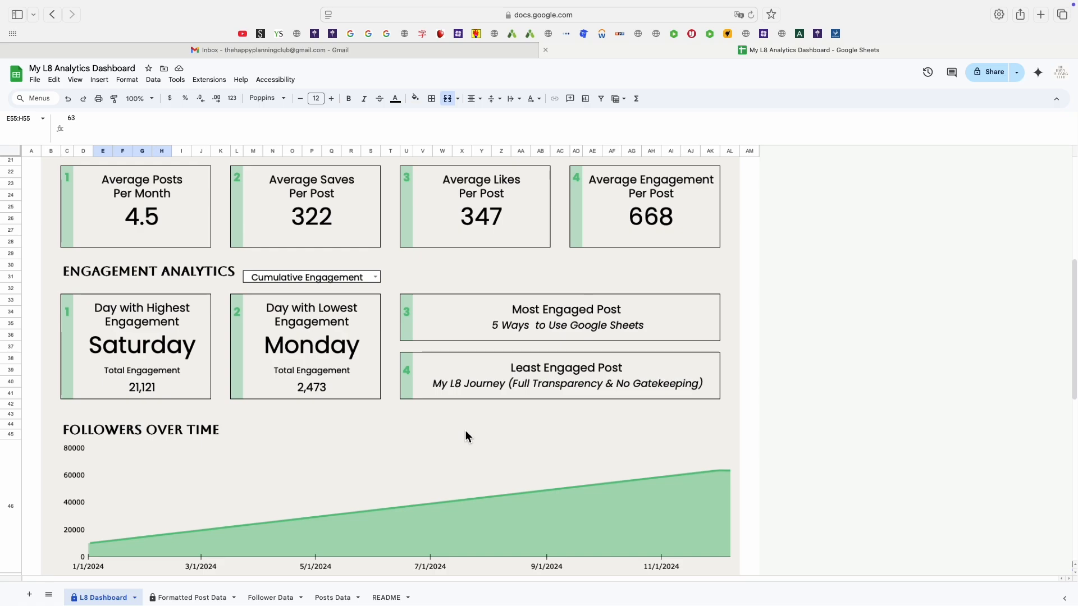